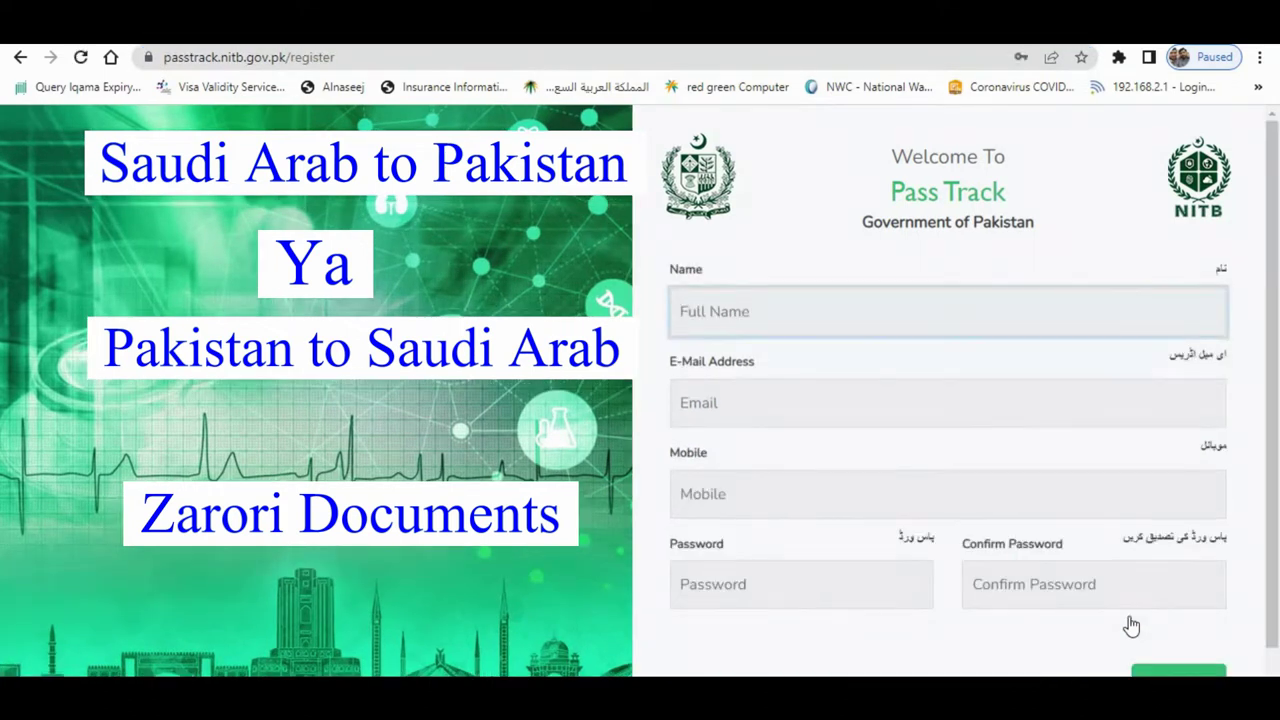
# - Enter the full name, submit the Pass Track registration, and start editing the password on the login page
pyautogui.click(779, 313)
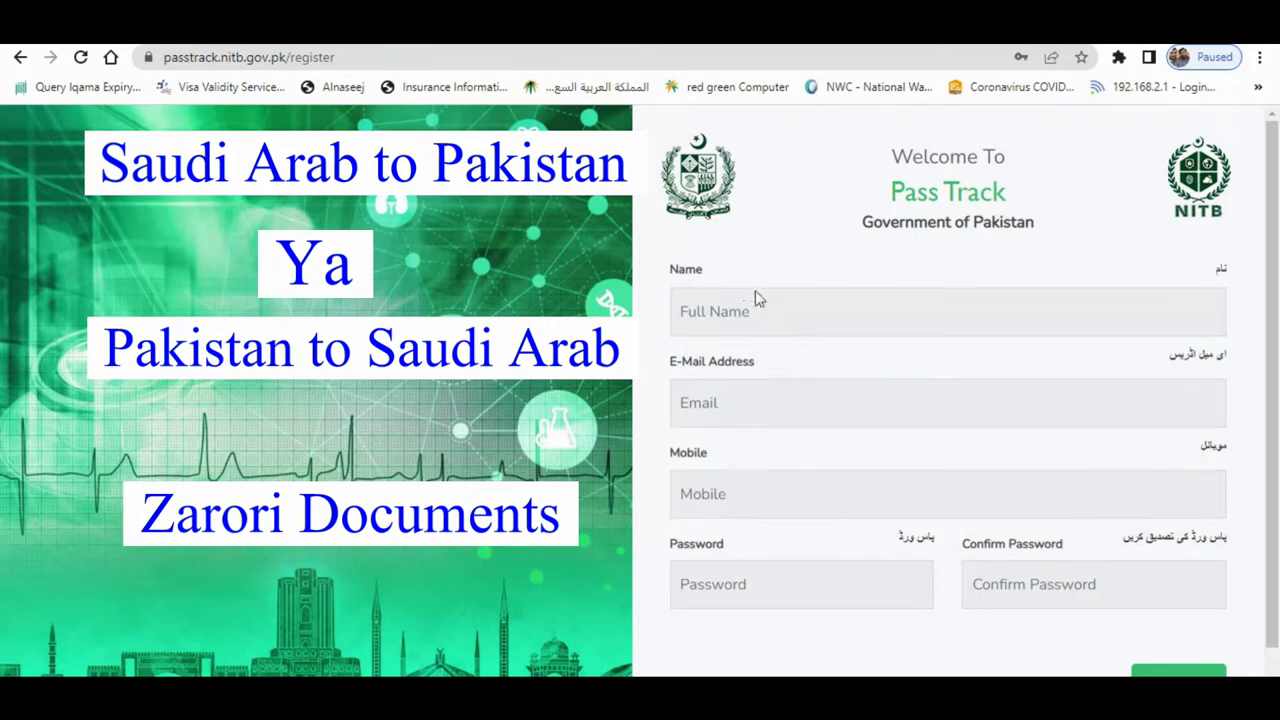
pyautogui.click(756, 294)
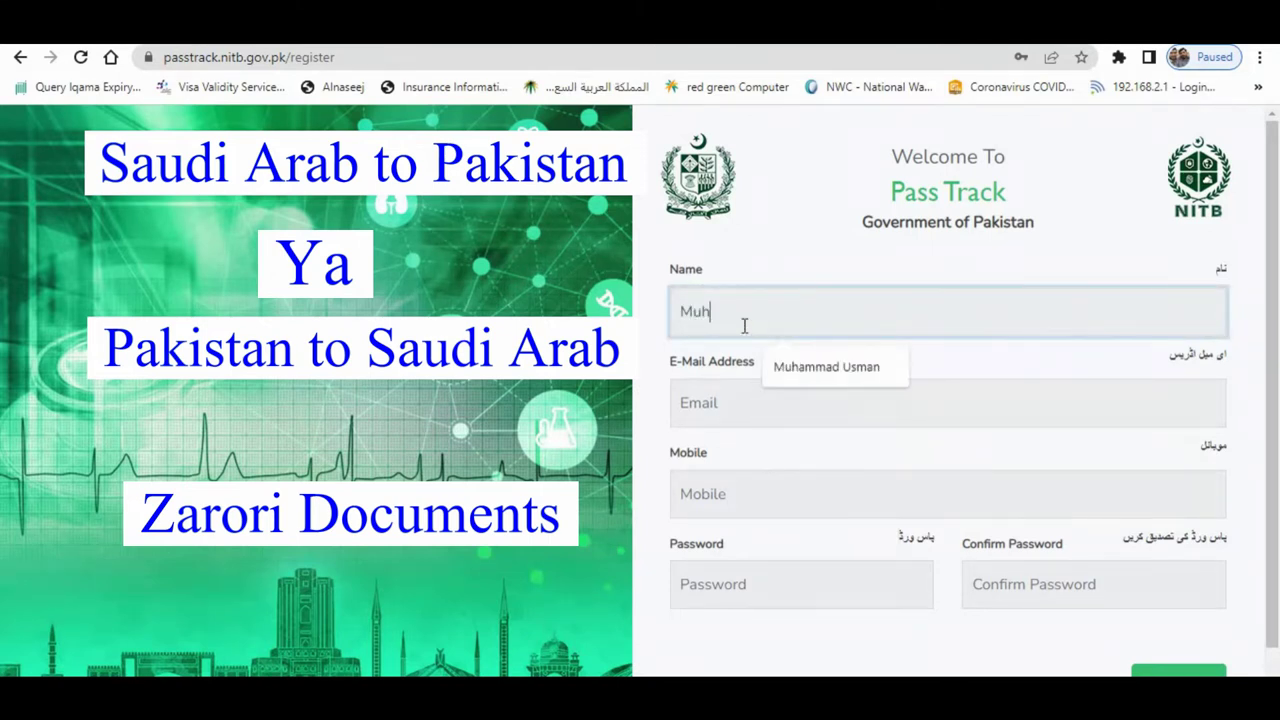
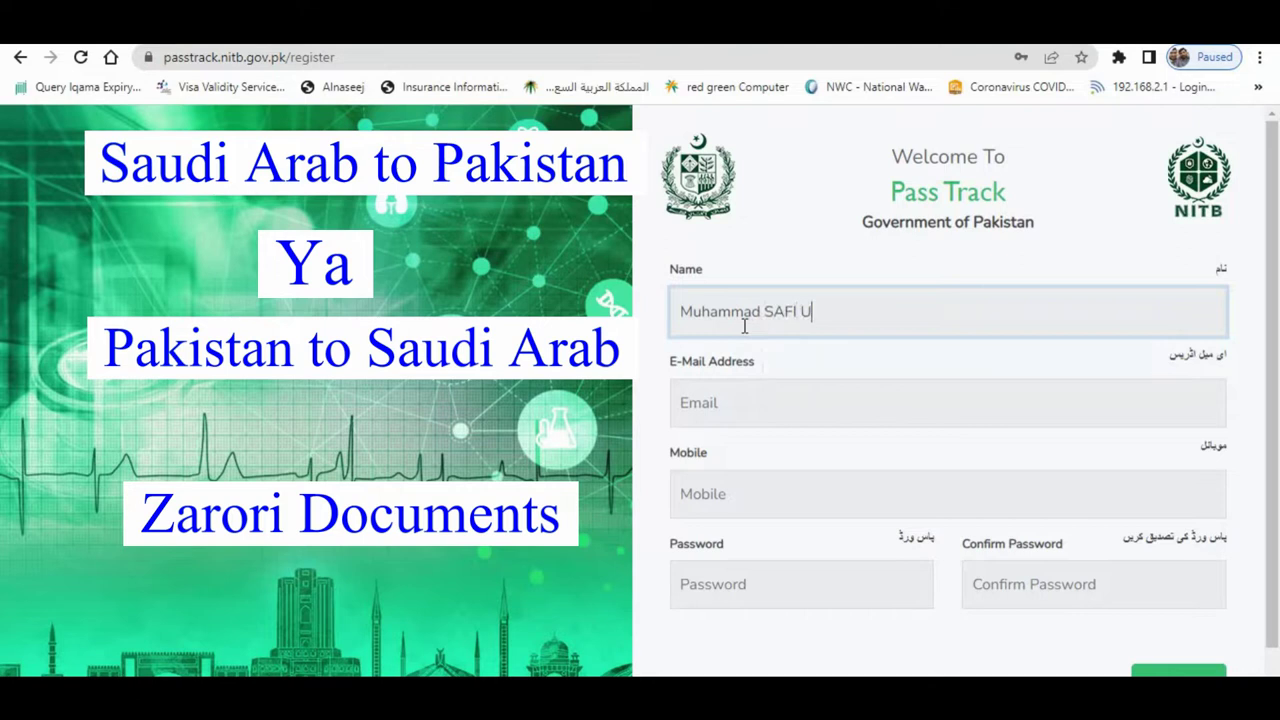
pyautogui.press('Tab')
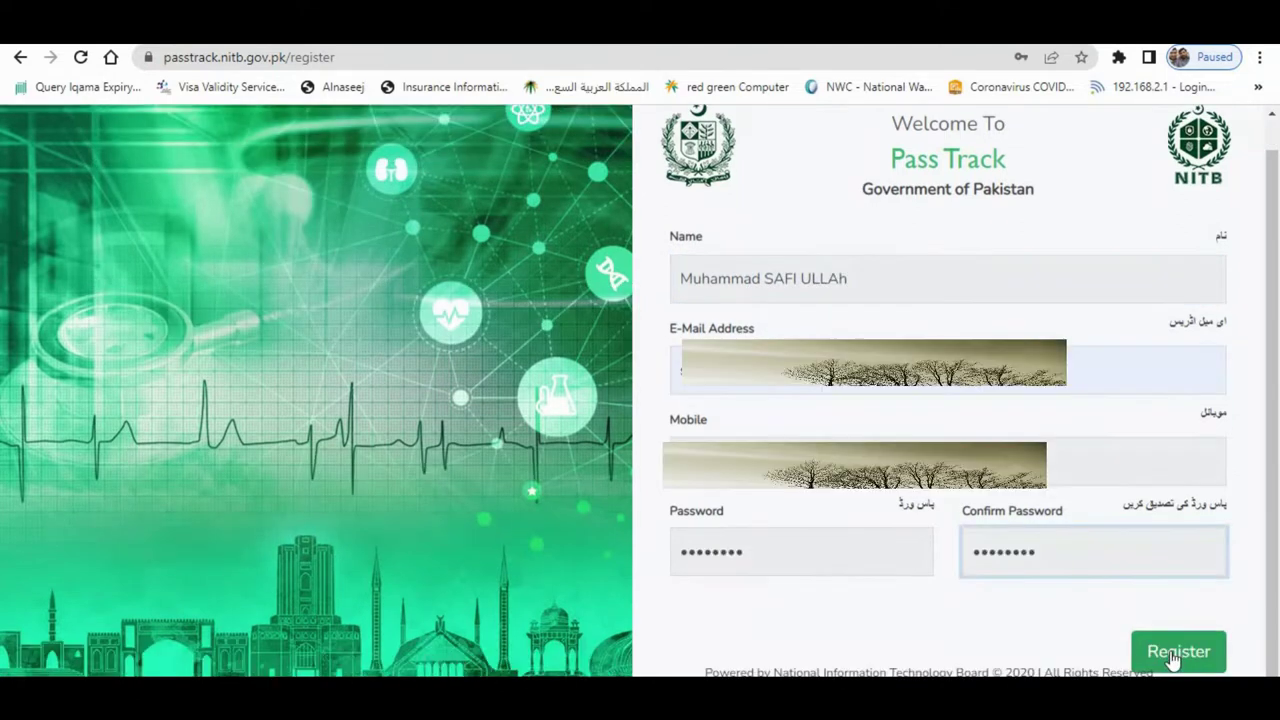
pyautogui.click(1179, 652)
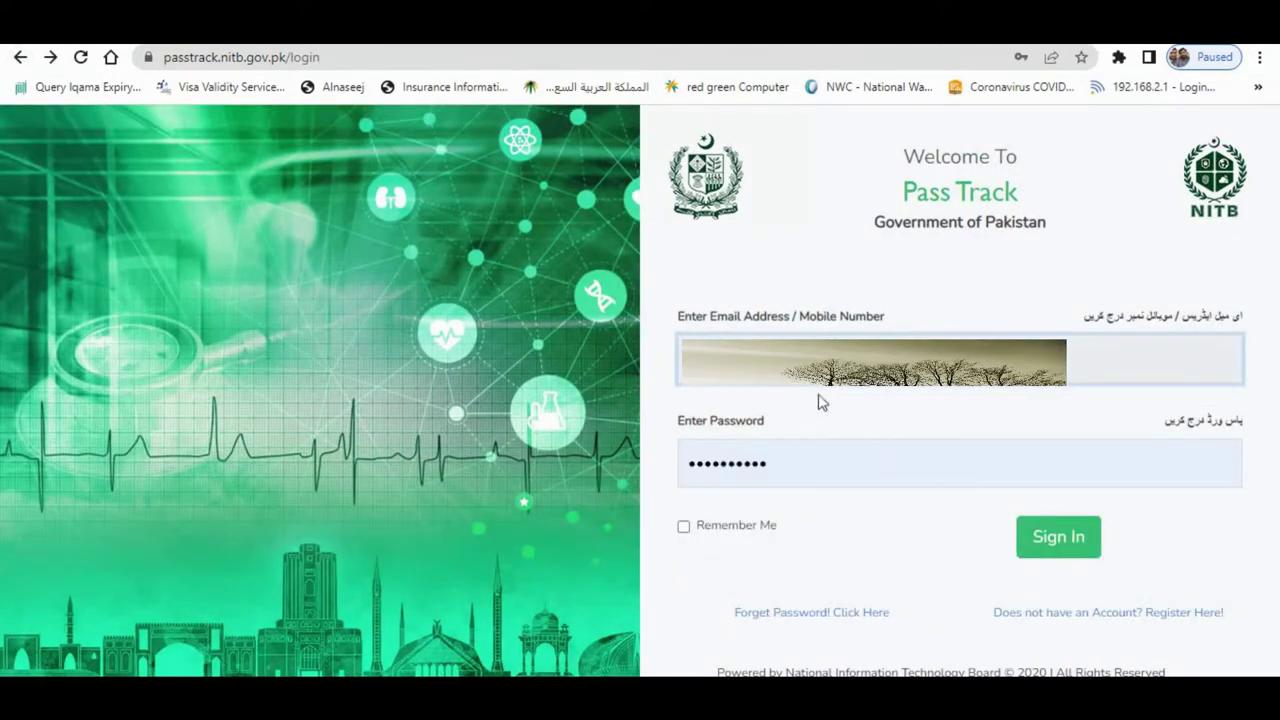
pyautogui.click(809, 463)
# - Sign in with the password and open the Add Travel Details options
pyautogui.write('••••••')
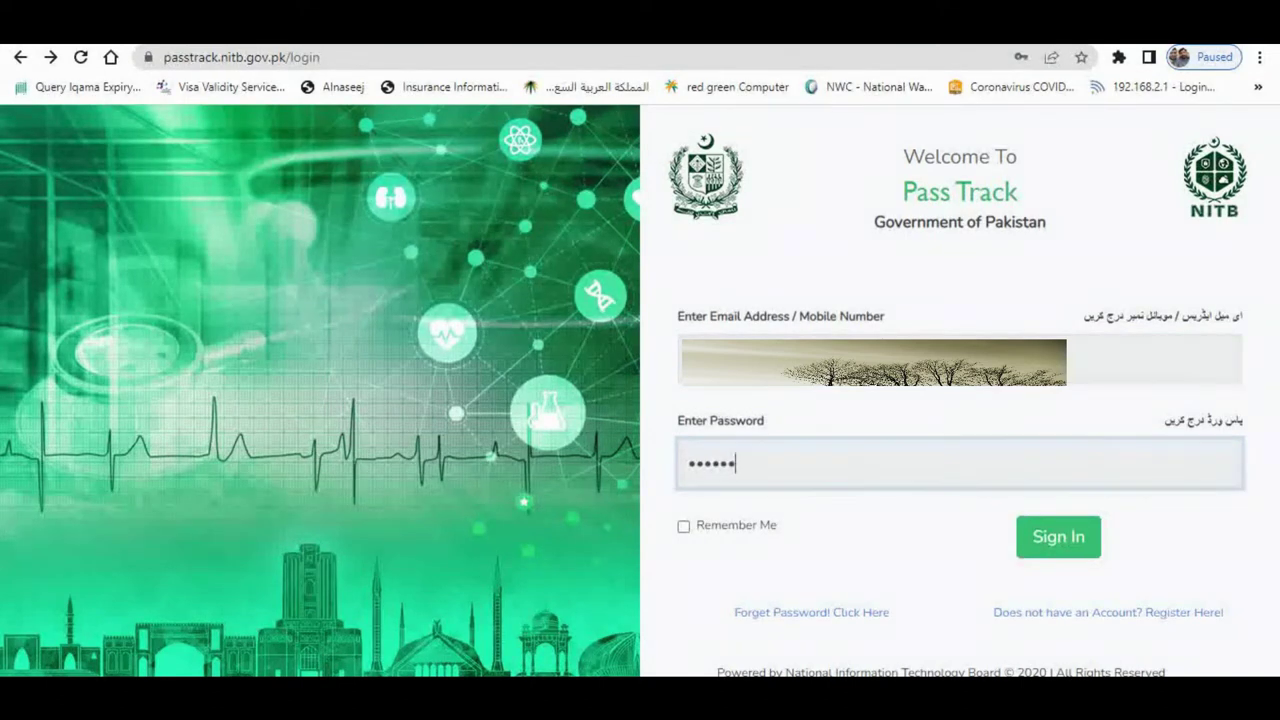
pyautogui.write('••')
pyautogui.click(1050, 538)
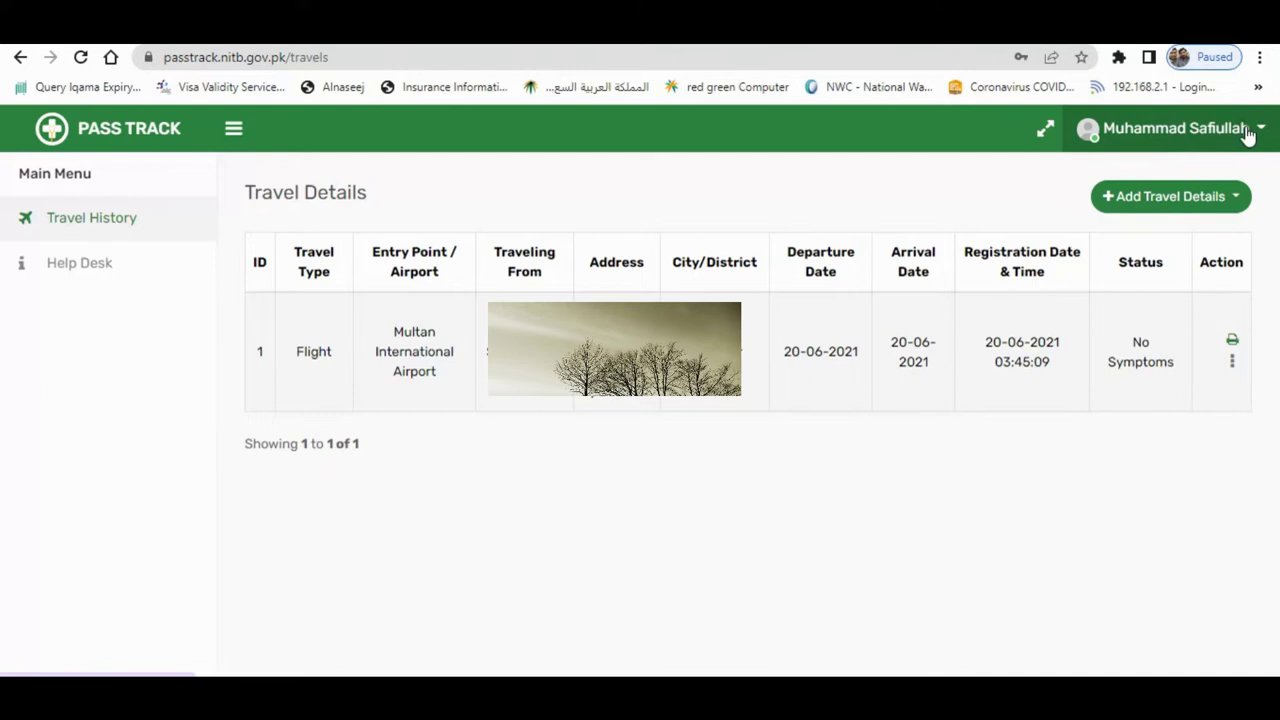
pyautogui.click(1207, 204)
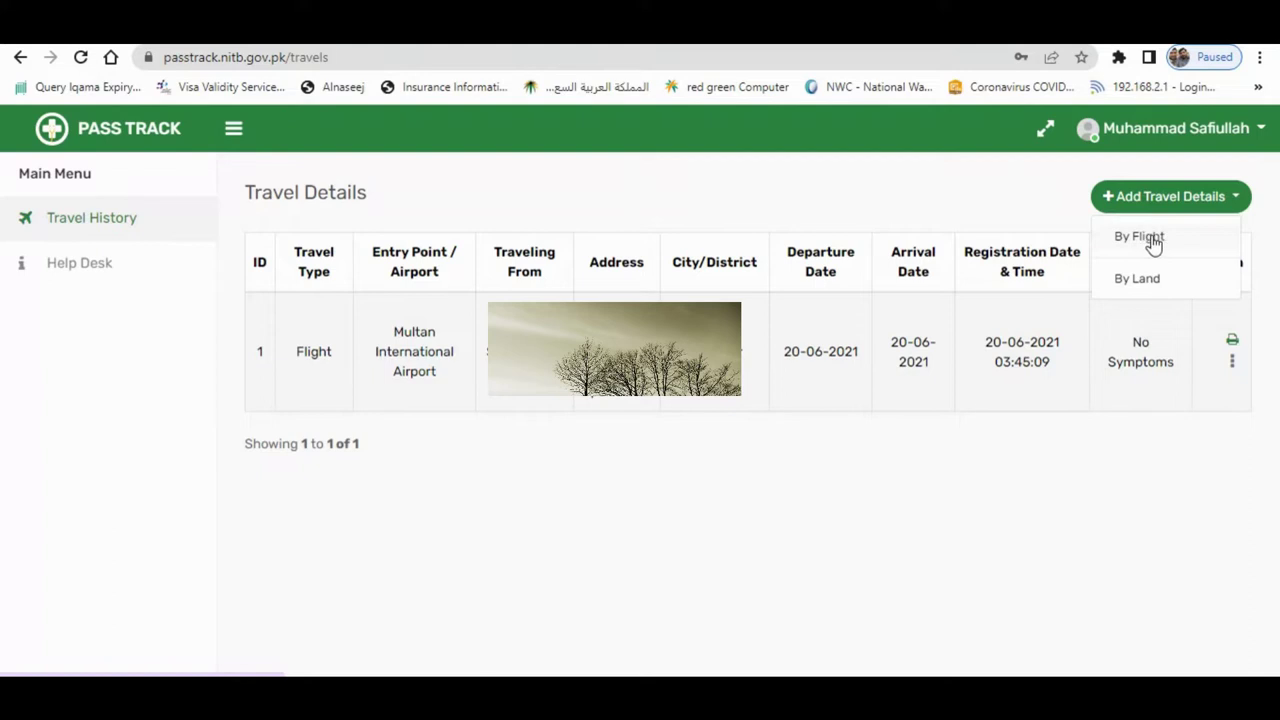
# - Start a By Flight entry with nationality Pakistani and airline Gulf Air
pyautogui.click(1150, 240)
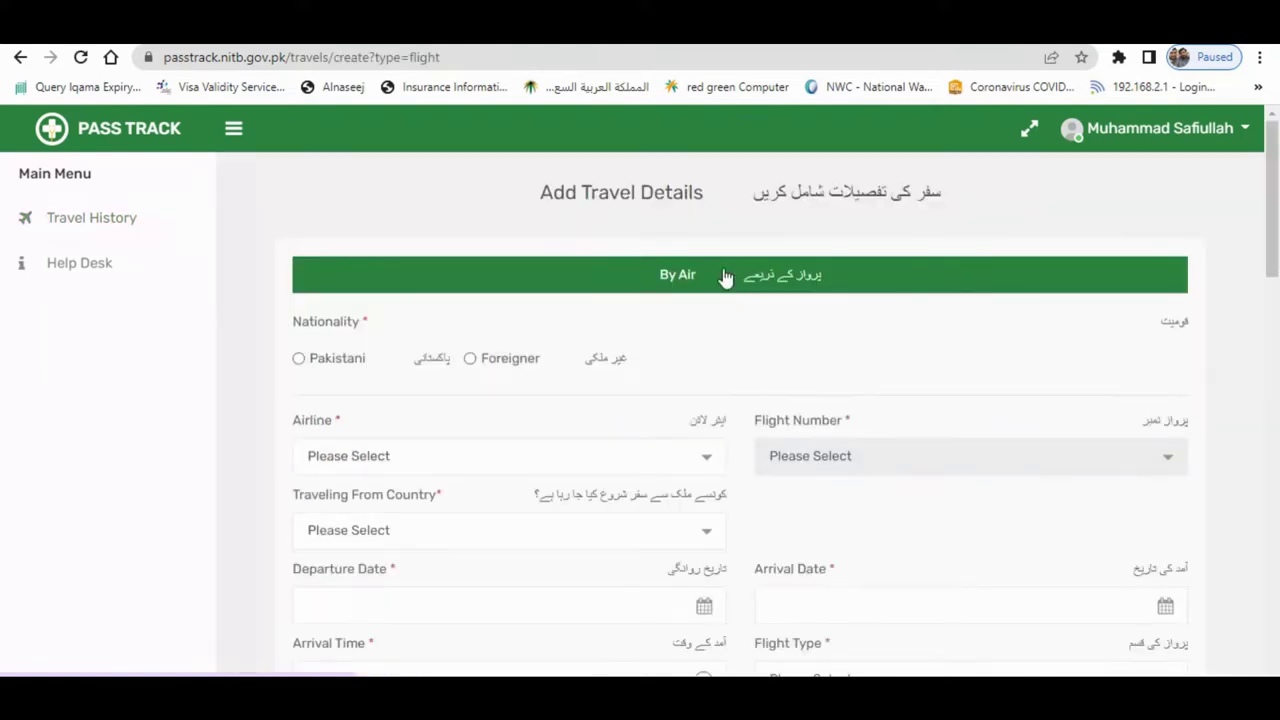
pyautogui.click(299, 359)
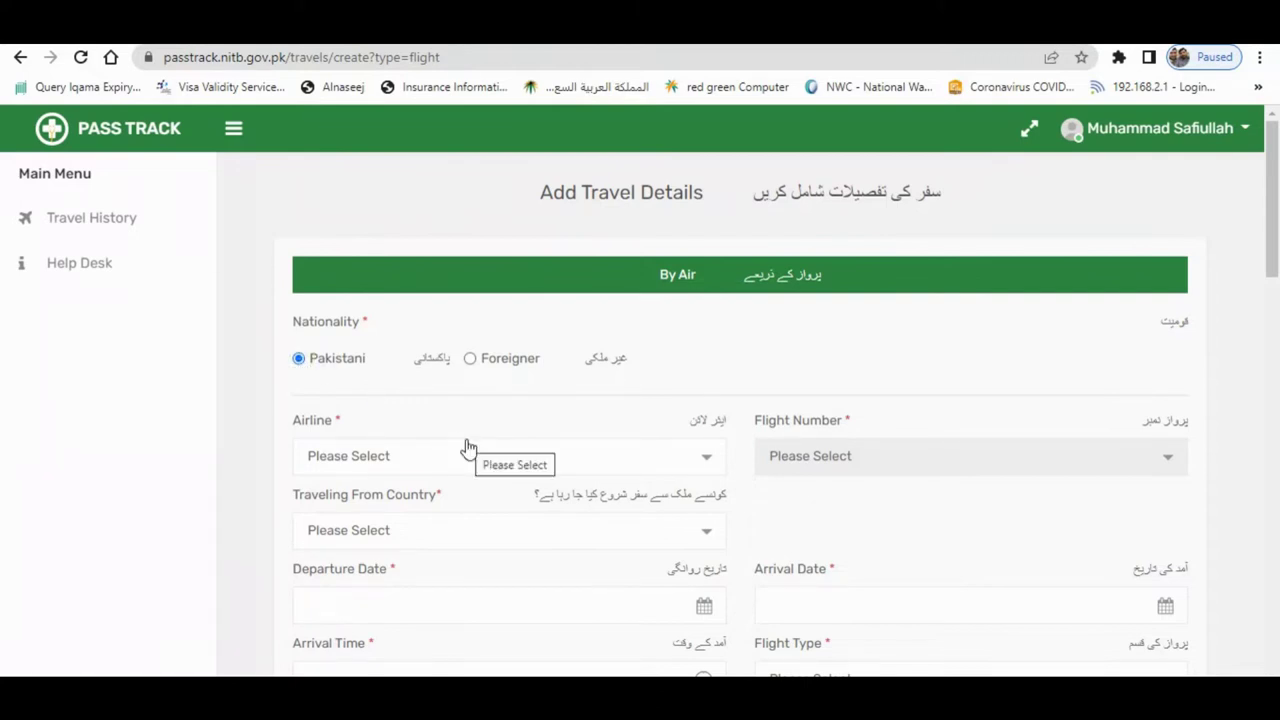
pyautogui.scroll(-1, 469, 447)
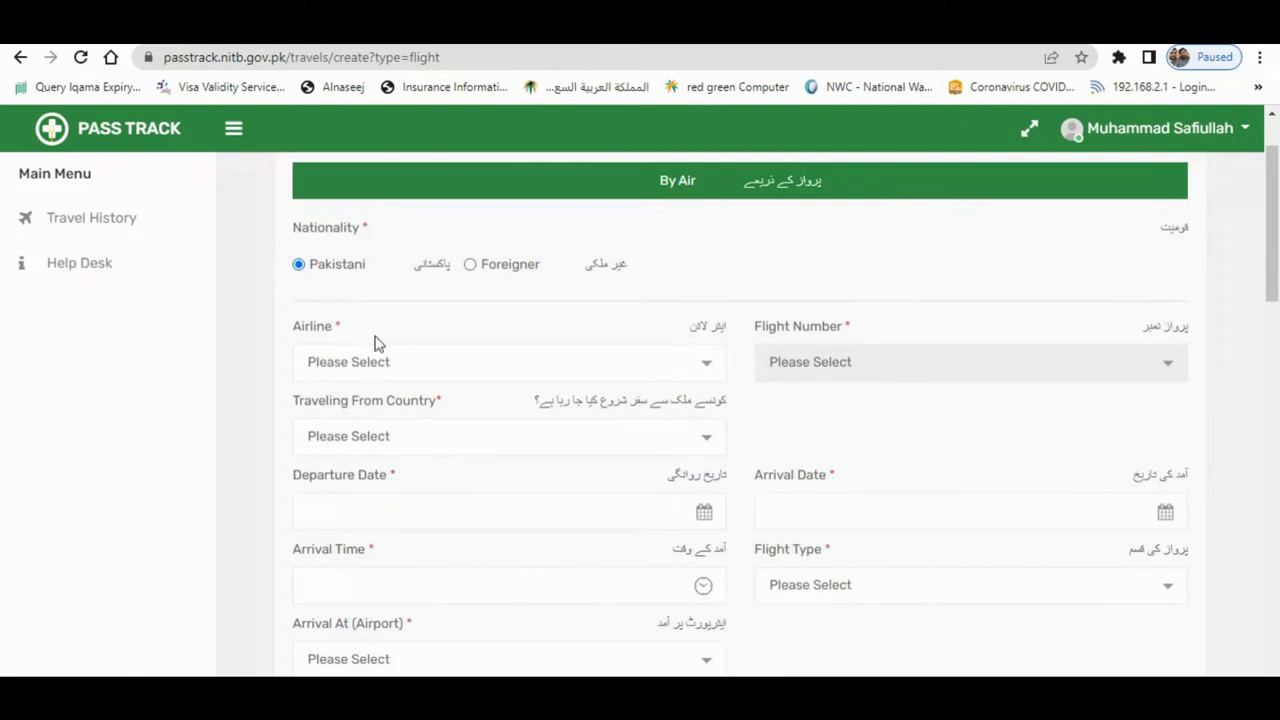
pyautogui.click(398, 372)
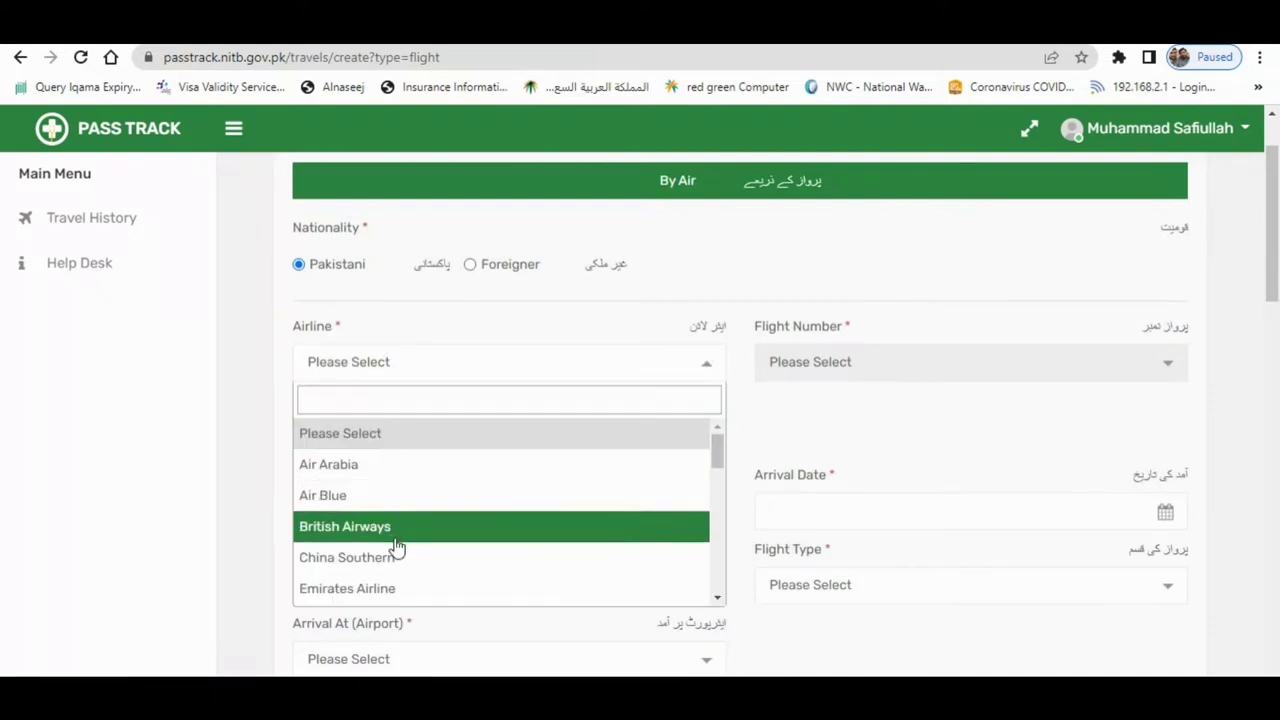
pyautogui.scroll(-1, 588, 538)
pyautogui.moveTo(718, 466); pyautogui.dragTo(722, 490)
pyautogui.scroll(-1, 571, 477)
pyautogui.click(460, 446)
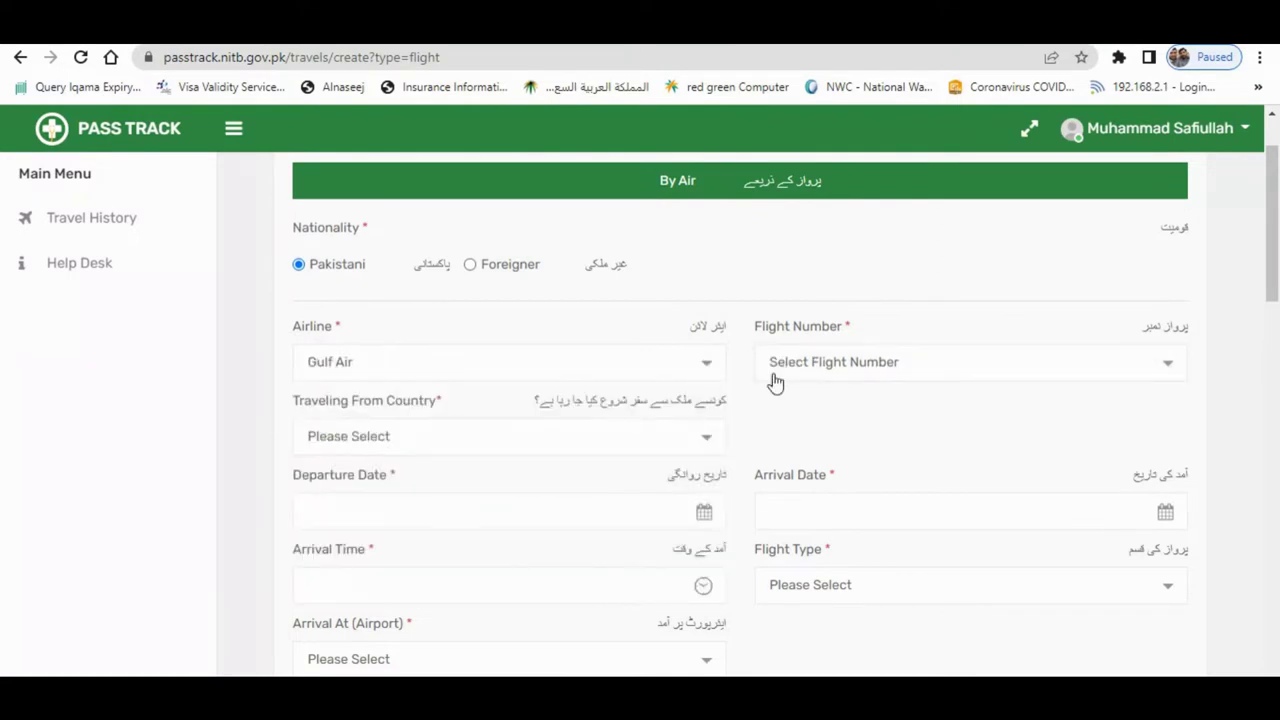
# - Choose flight GF788 and Saudi Arabia as the departure country
pyautogui.click(876, 361)
pyautogui.write('788')
pyautogui.click(794, 436)
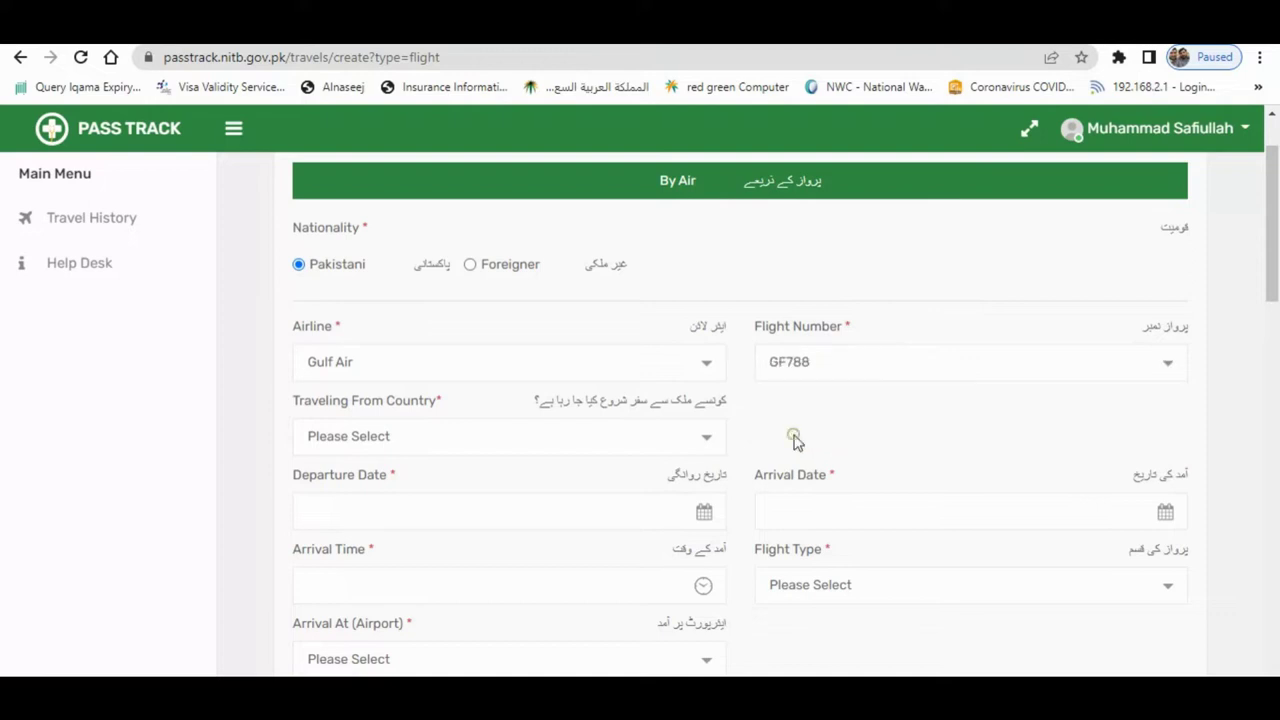
pyautogui.click(457, 440)
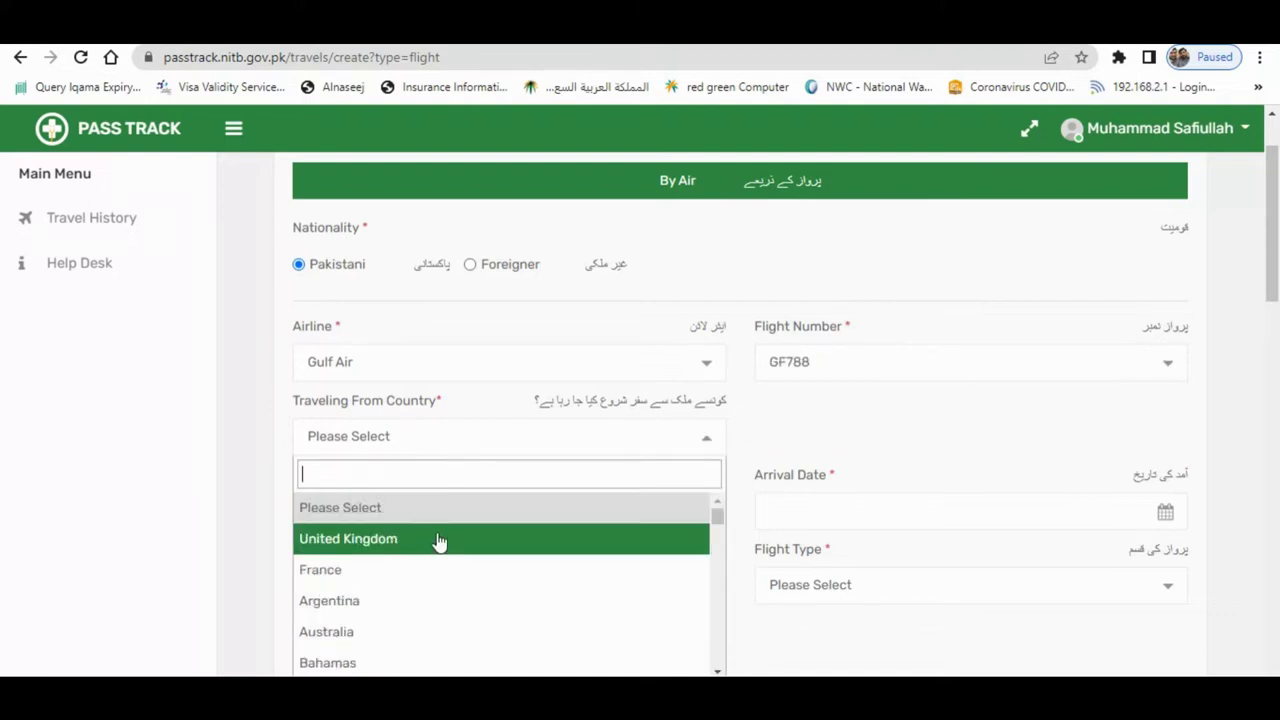
pyautogui.write('sau')
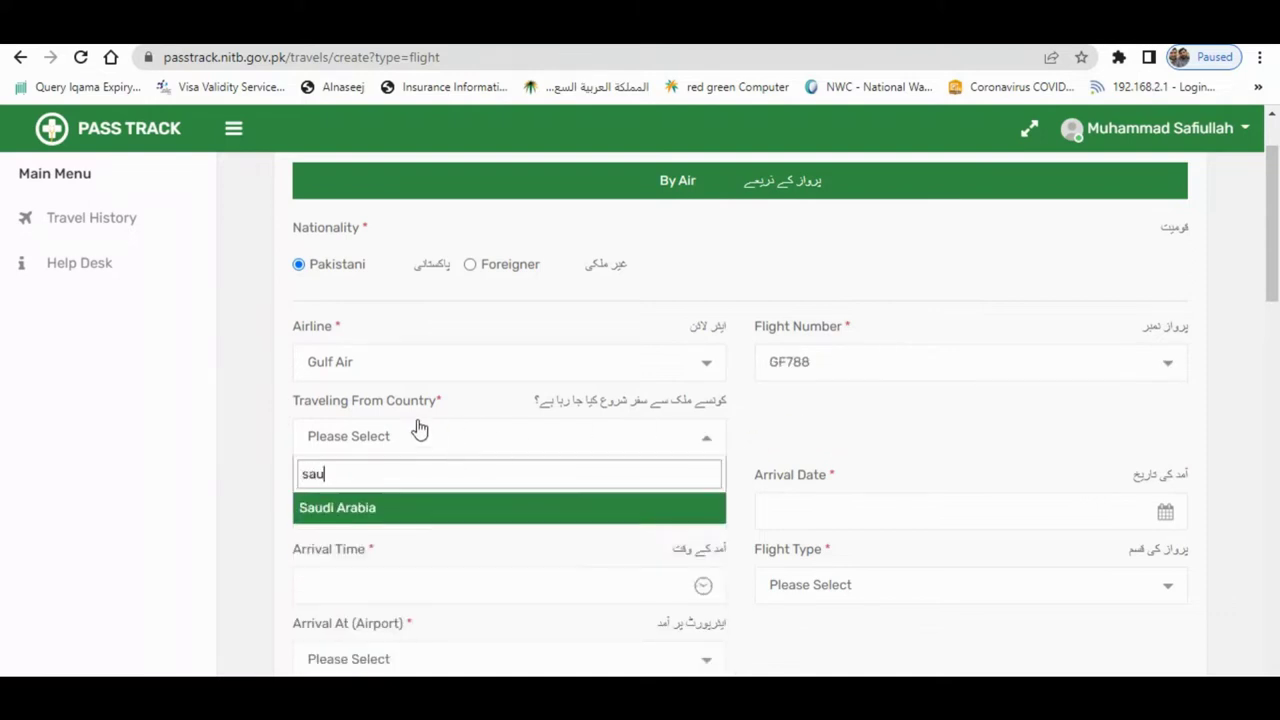
pyautogui.click(403, 515)
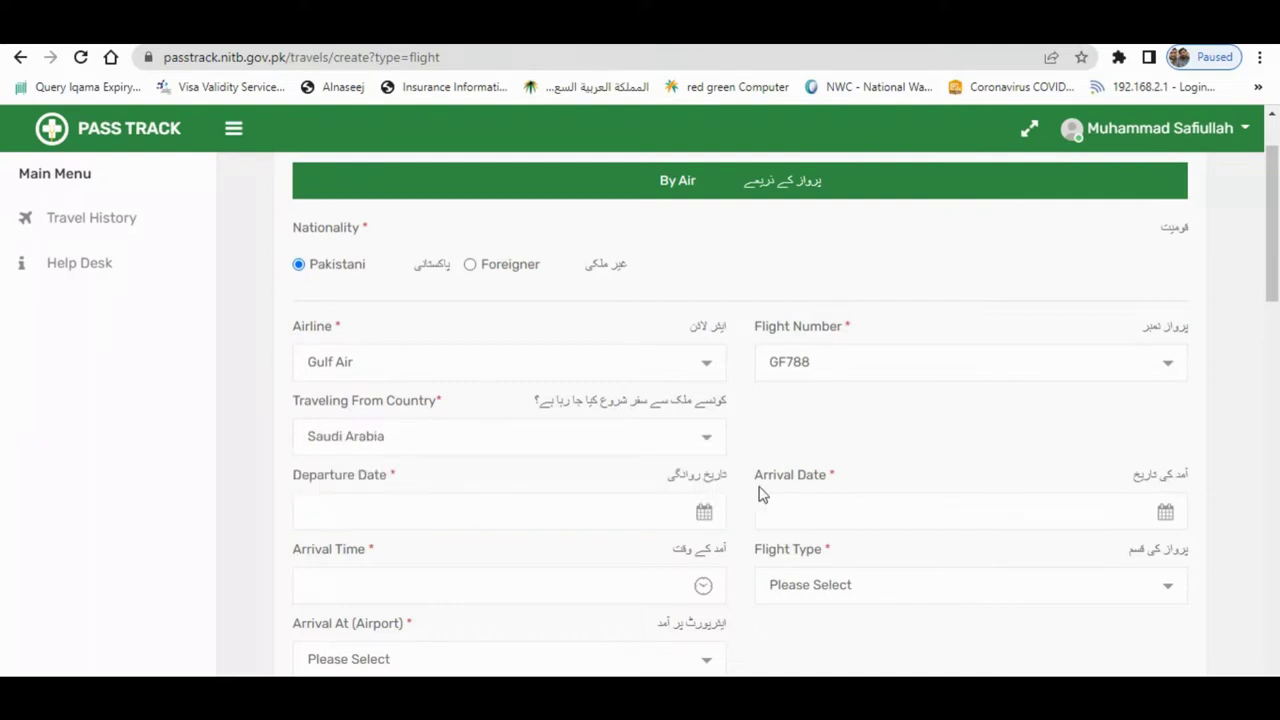
# - Set the departure and arrival dates to 31-08-2022
pyautogui.click(571, 510)
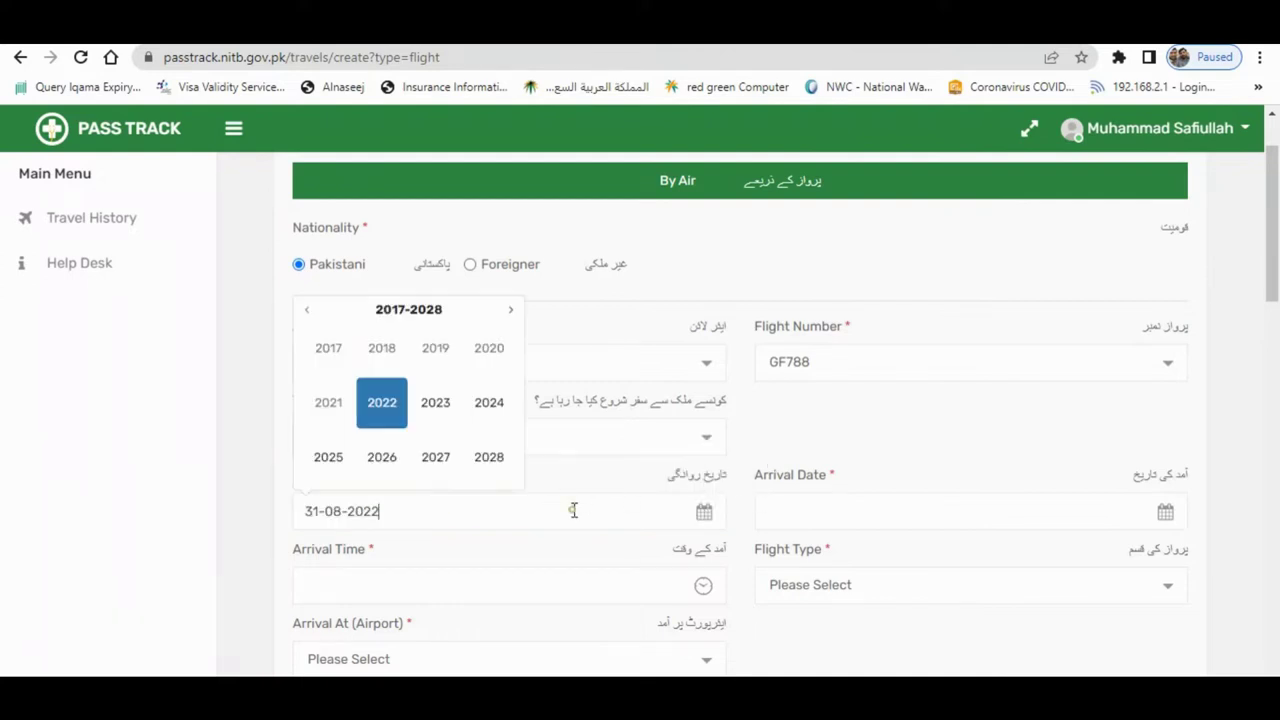
pyautogui.click(803, 505)
pyautogui.click(741, 474)
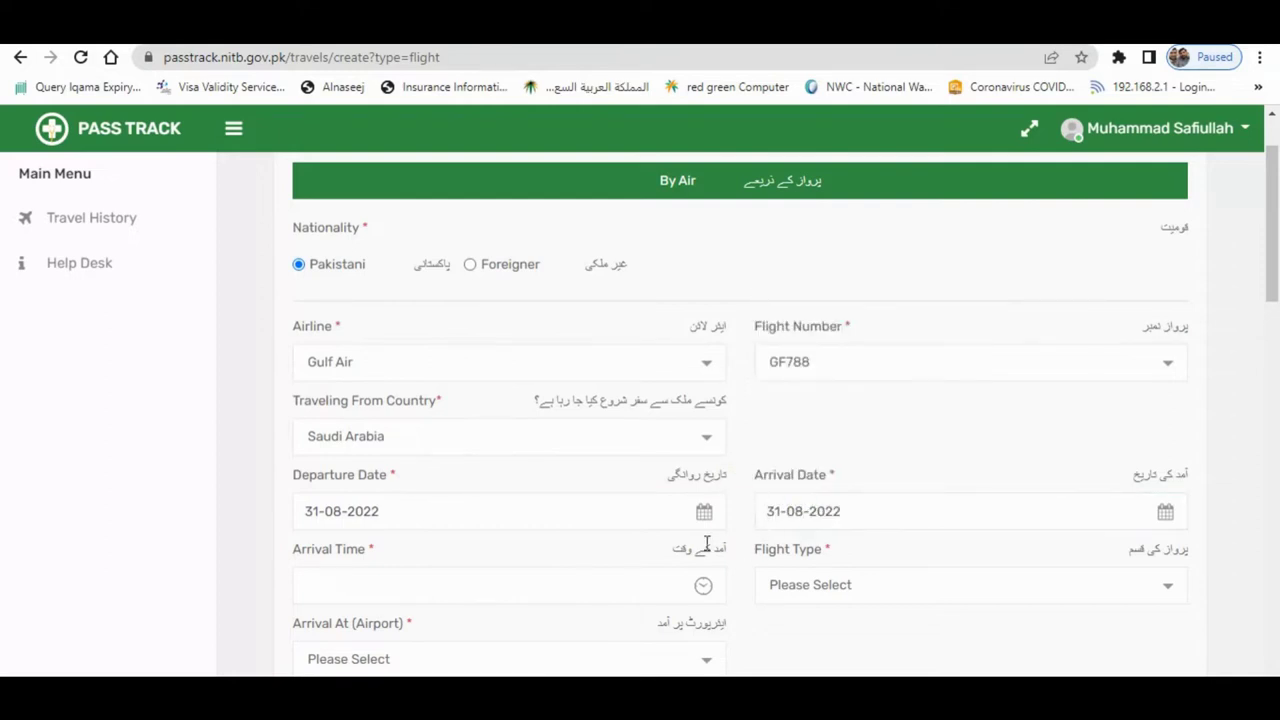
pyautogui.scroll(-2, 707, 543)
# - Set the arrival time to 05:55 on the clock picker
pyautogui.click(586, 396)
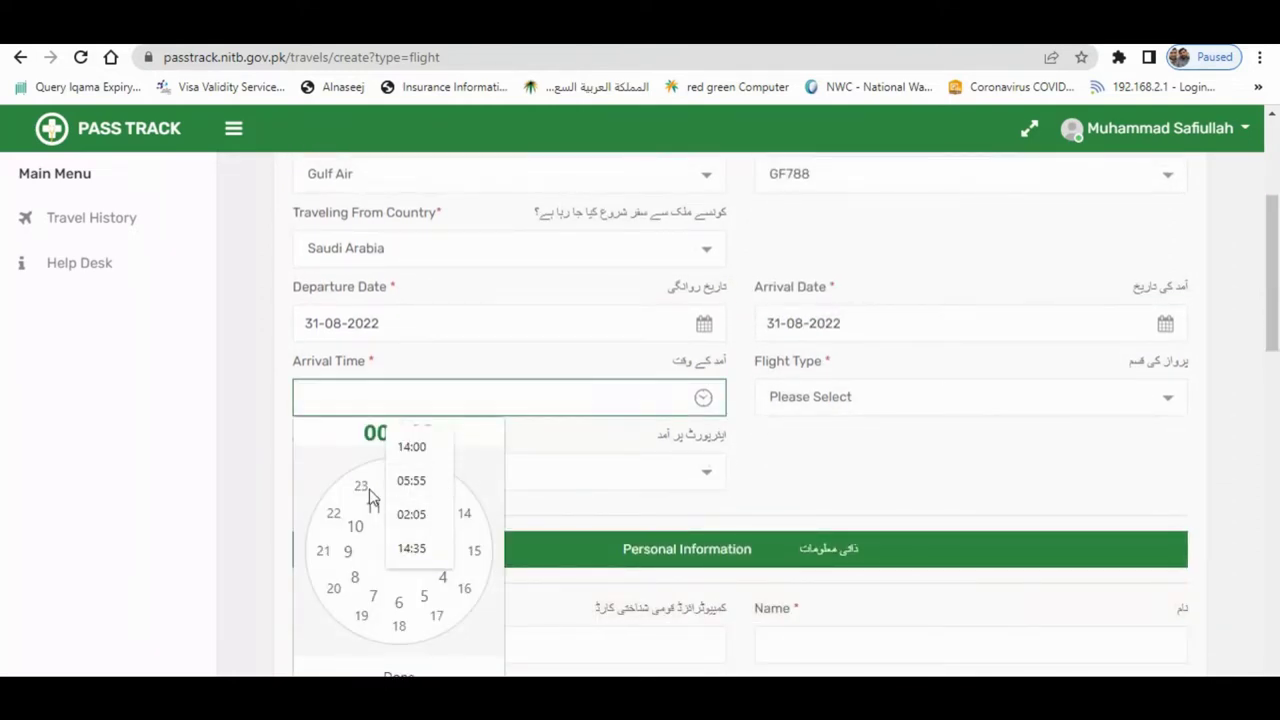
pyautogui.moveTo(368, 495); pyautogui.dragTo(463, 585)
pyautogui.click(532, 447)
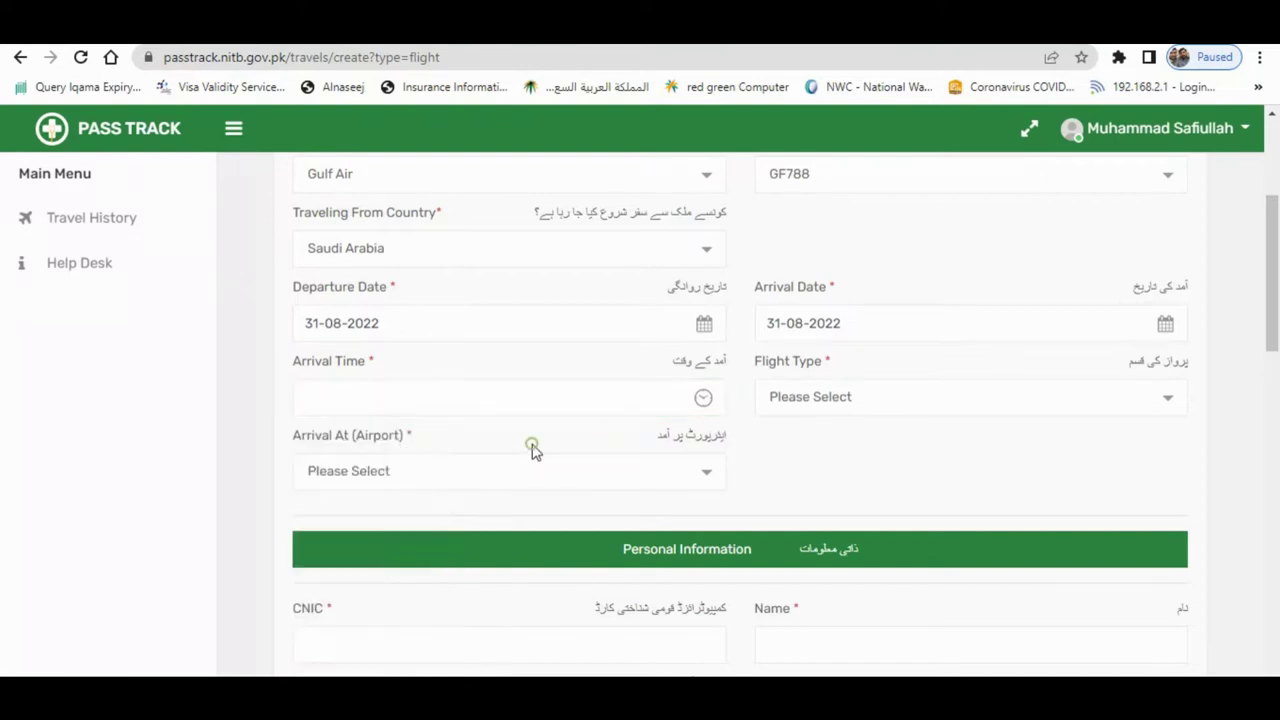
pyautogui.click(398, 406)
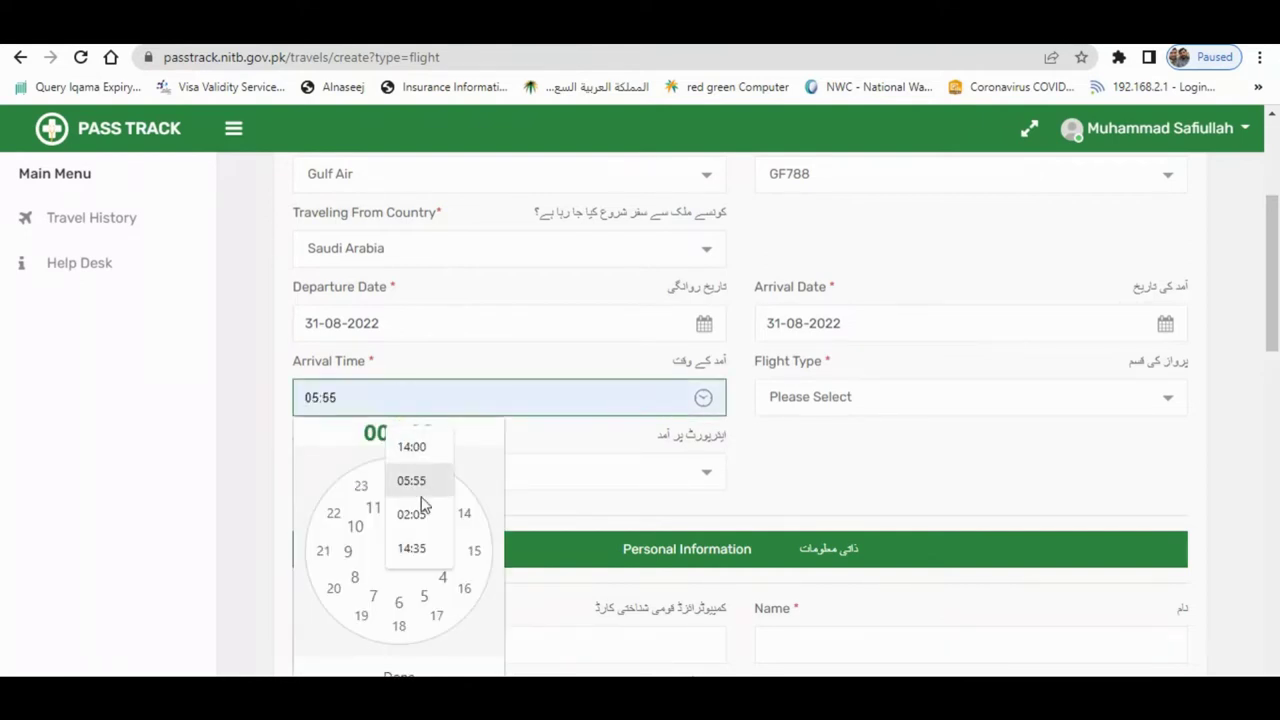
pyautogui.click(425, 598)
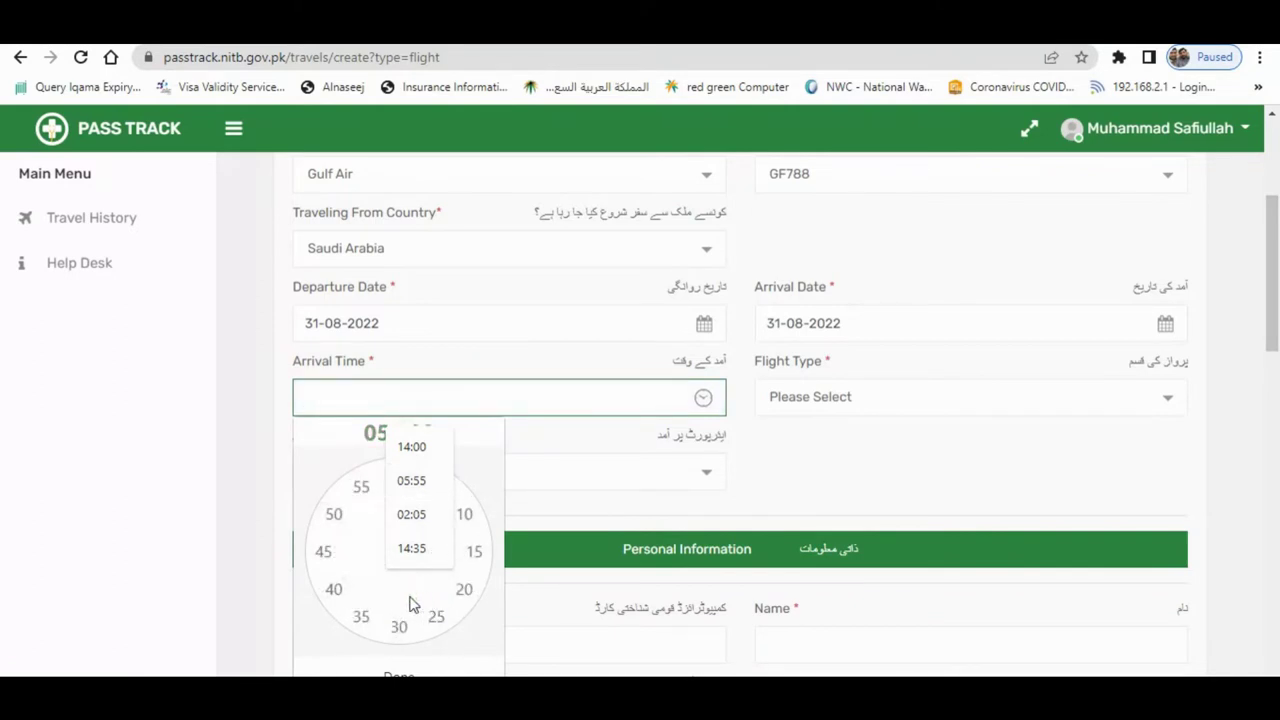
pyautogui.click(336, 516)
pyautogui.click(361, 488)
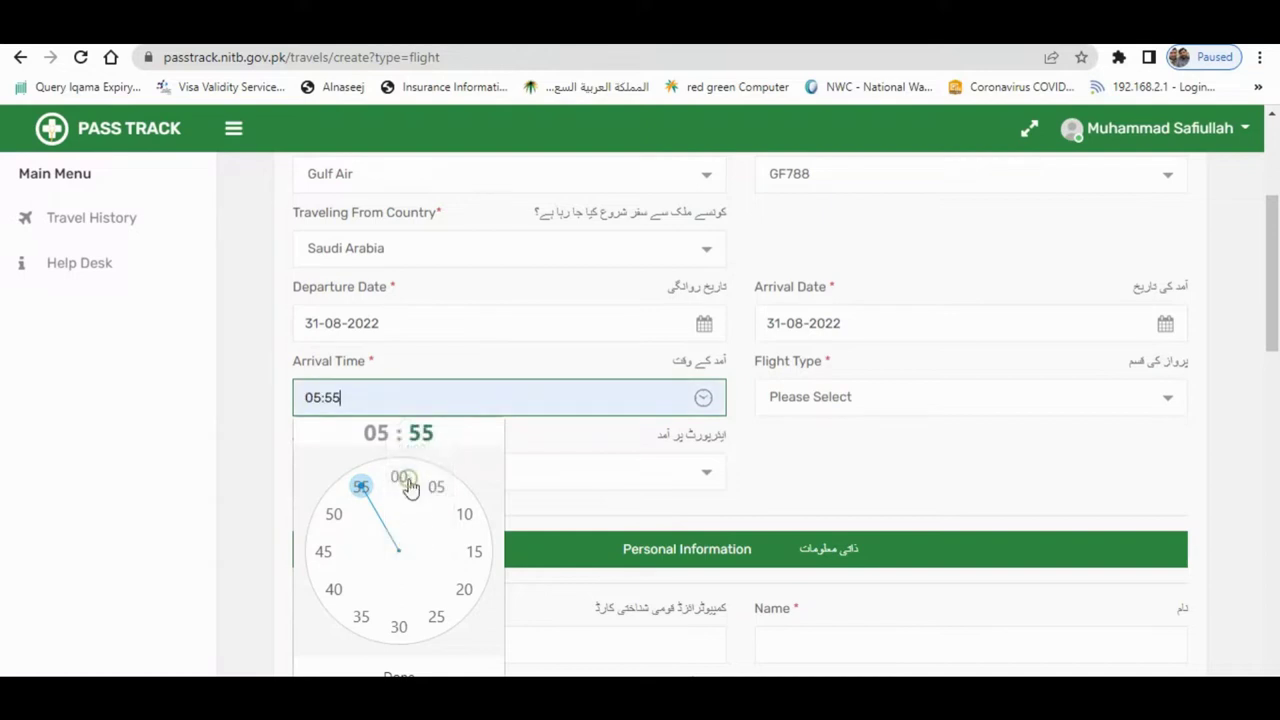
pyautogui.click(574, 449)
# - Choose Multan International Airport as the arrival airport
pyautogui.scroll(-1, 806, 465)
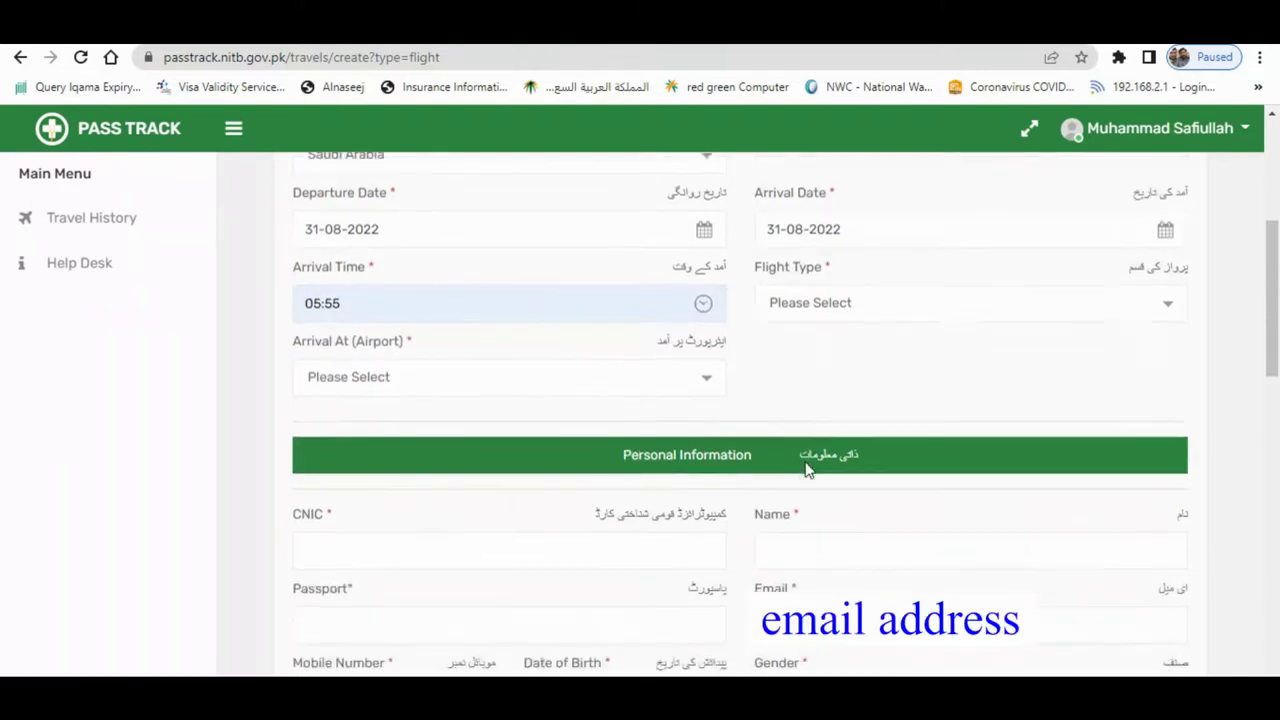
pyautogui.click(603, 384)
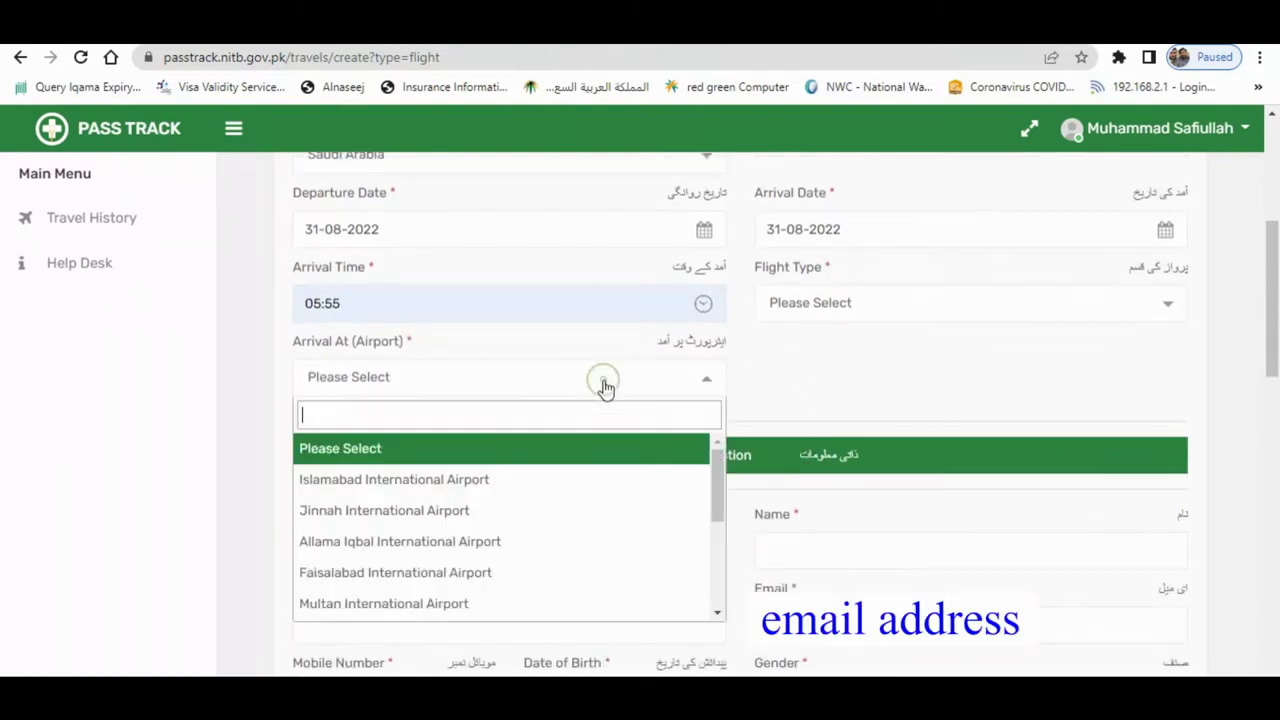
pyautogui.click(429, 603)
pyautogui.scroll(-2, 557, 338)
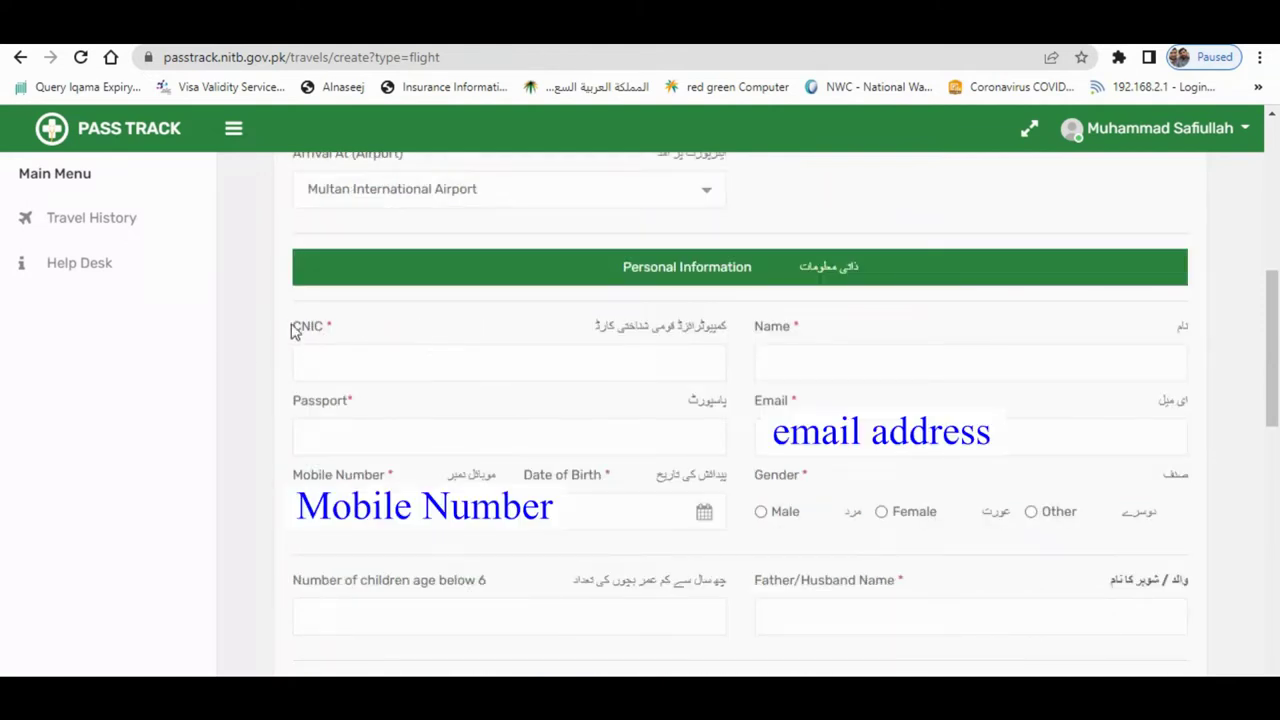
# - Highlight the CNIC, Name and Passport labels and move through the Email and Mobile fields
pyautogui.moveTo(292, 327); pyautogui.dragTo(348, 331)
pyautogui.moveTo(756, 330); pyautogui.dragTo(800, 330)
pyautogui.moveTo(297, 400); pyautogui.dragTo(454, 406)
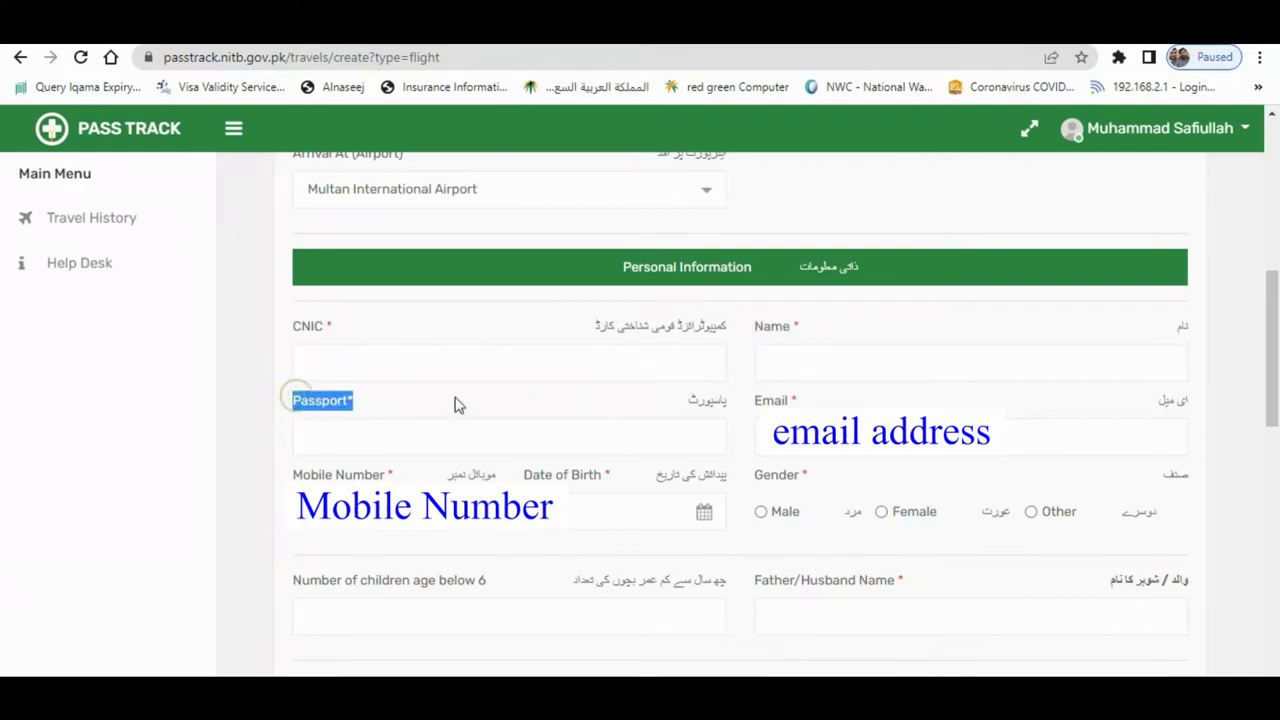
pyautogui.click(970, 436)
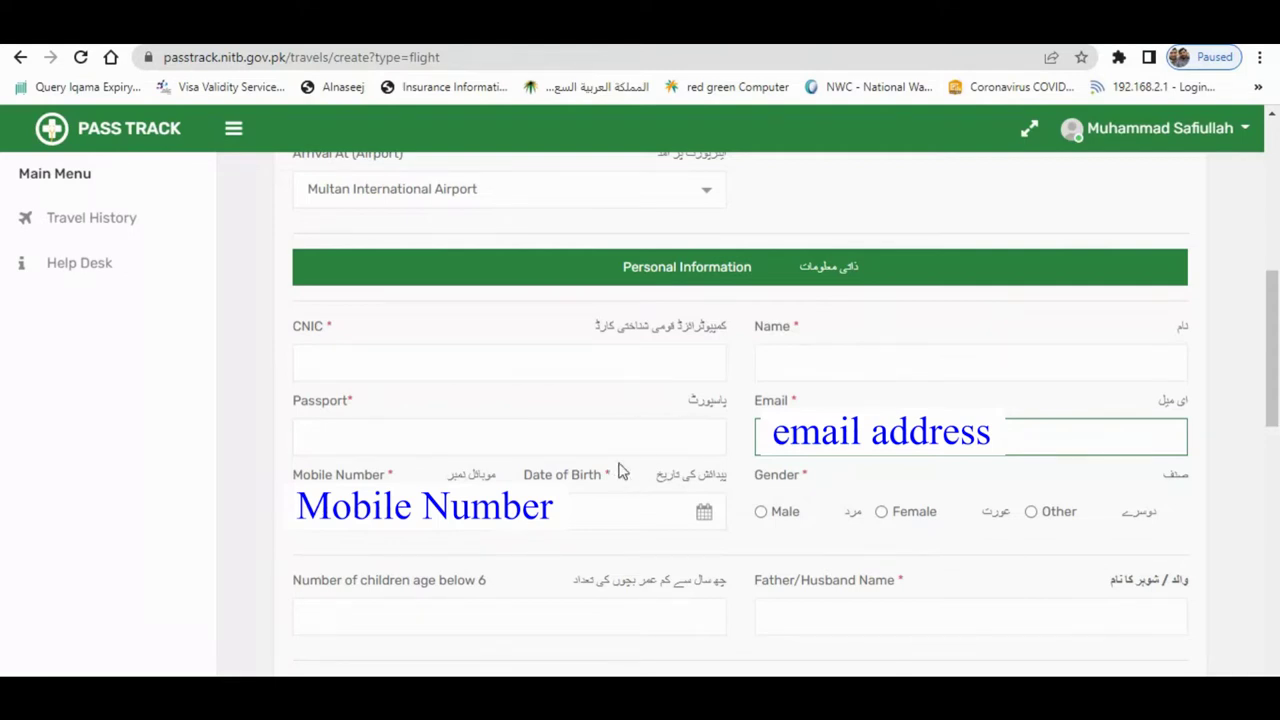
pyautogui.click(400, 511)
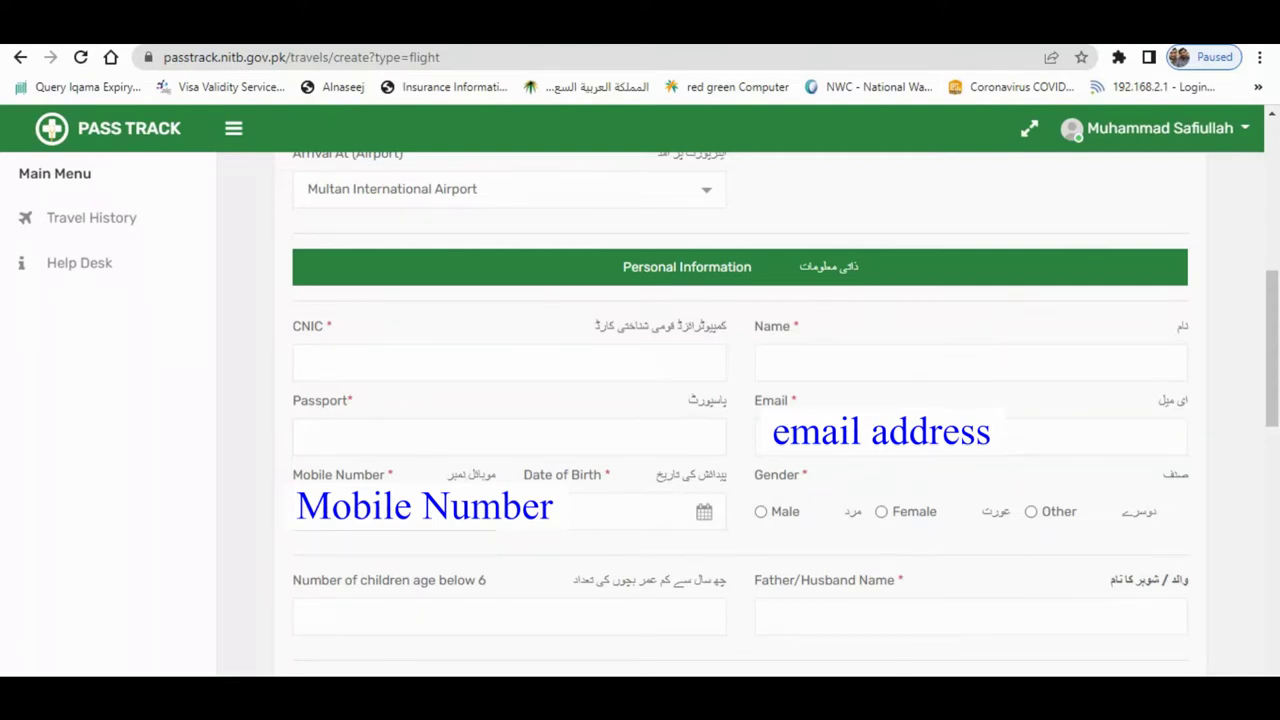
# - Set the date of birth to a January 1989 day and gender to Male
pyautogui.click(570, 510)
pyautogui.click(604, 542)
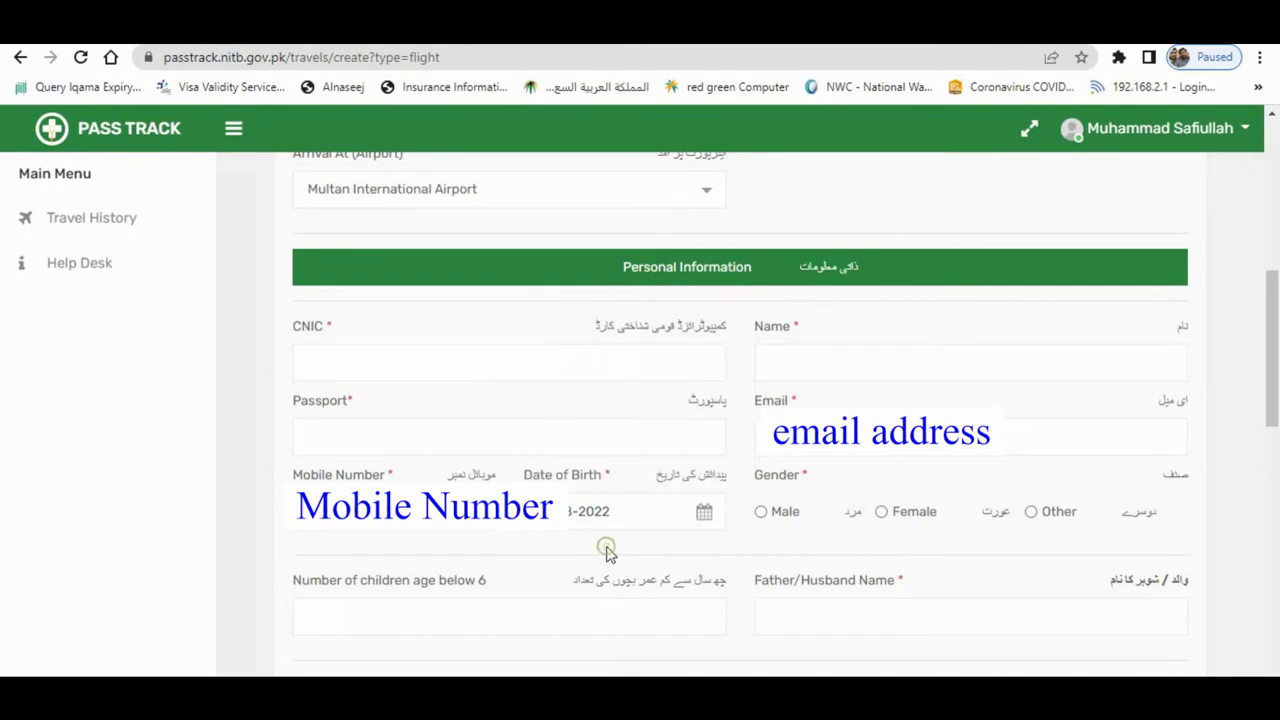
pyautogui.click(628, 512)
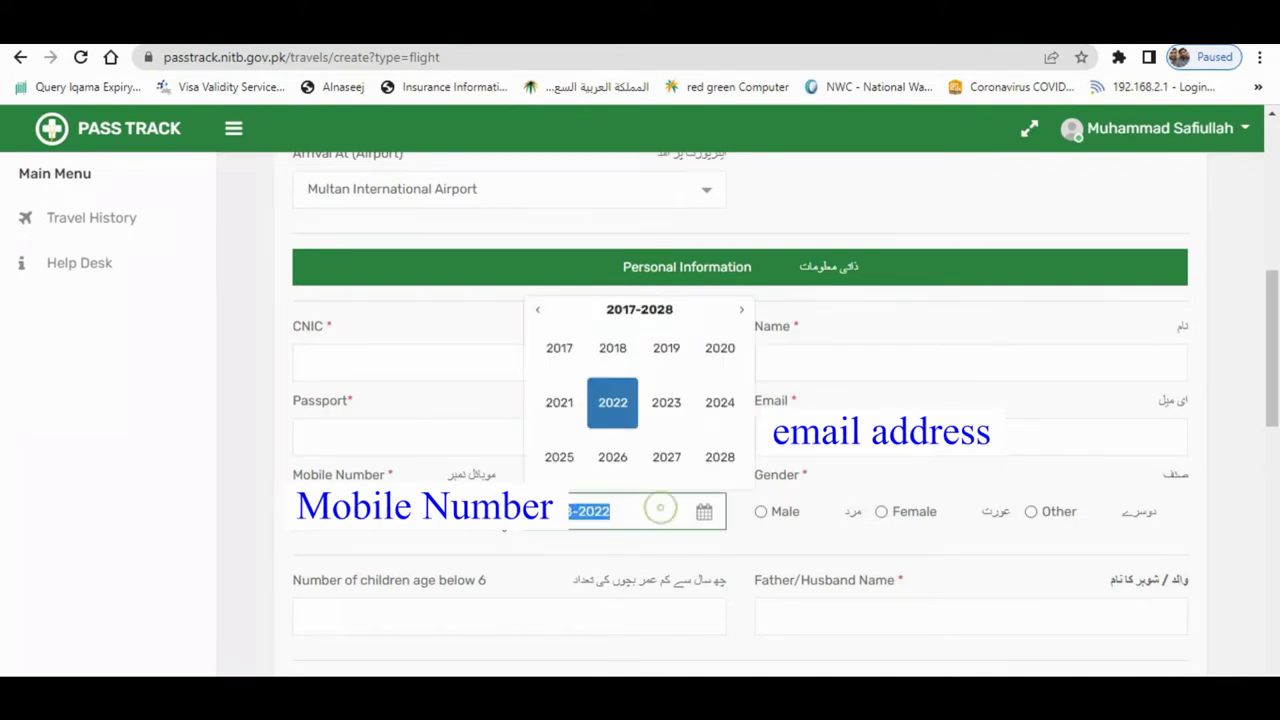
pyautogui.click(539, 316)
pyautogui.click(539, 314)
pyautogui.click(539, 314)
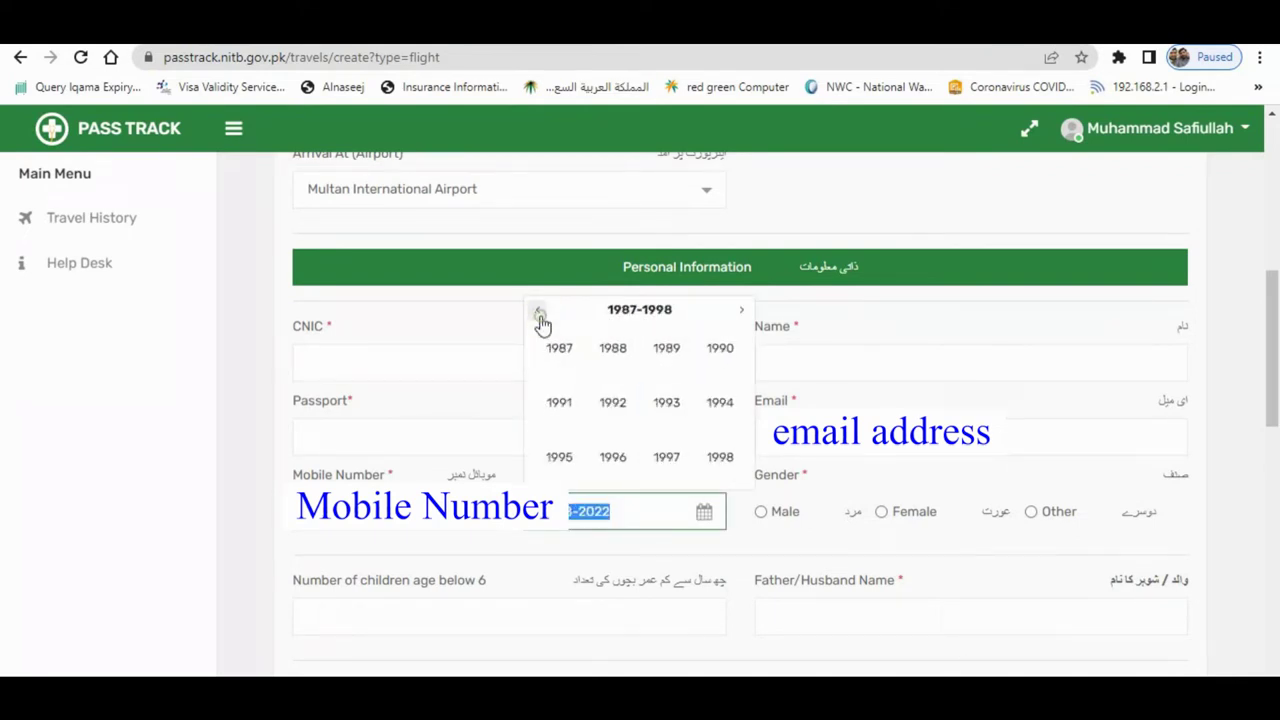
pyautogui.click(670, 360)
pyautogui.click(559, 348)
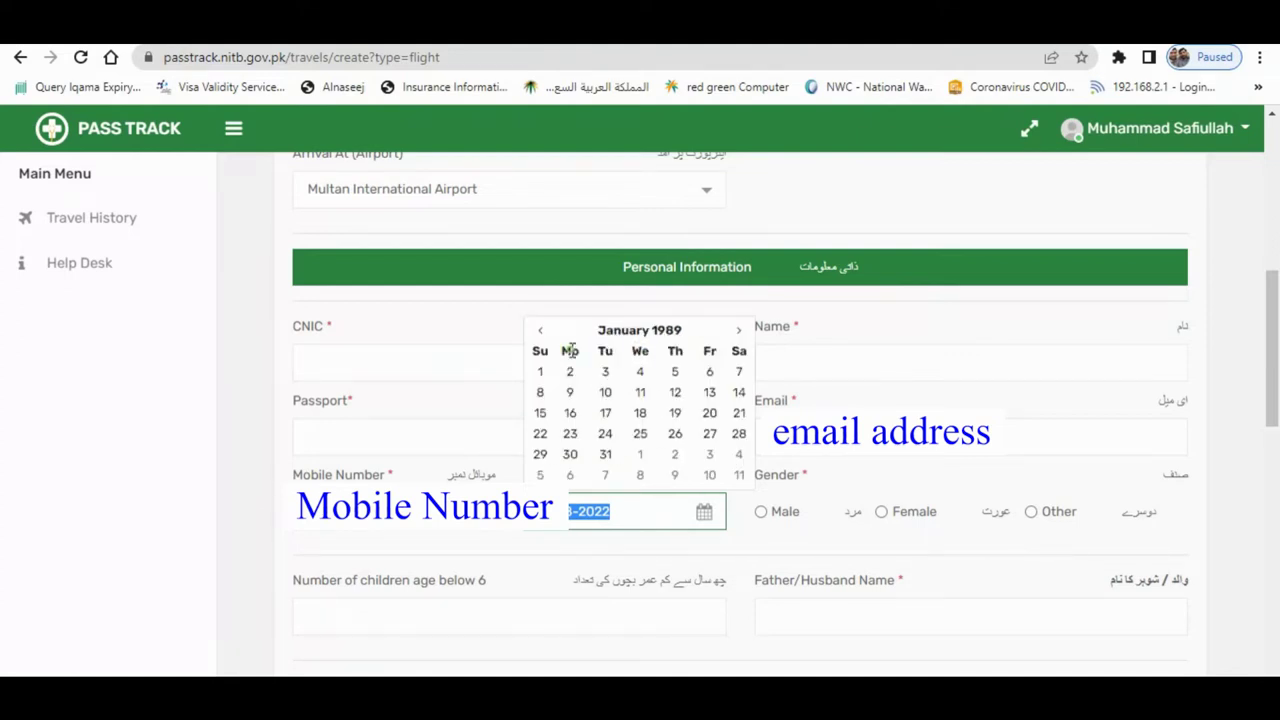
pyautogui.click(546, 372)
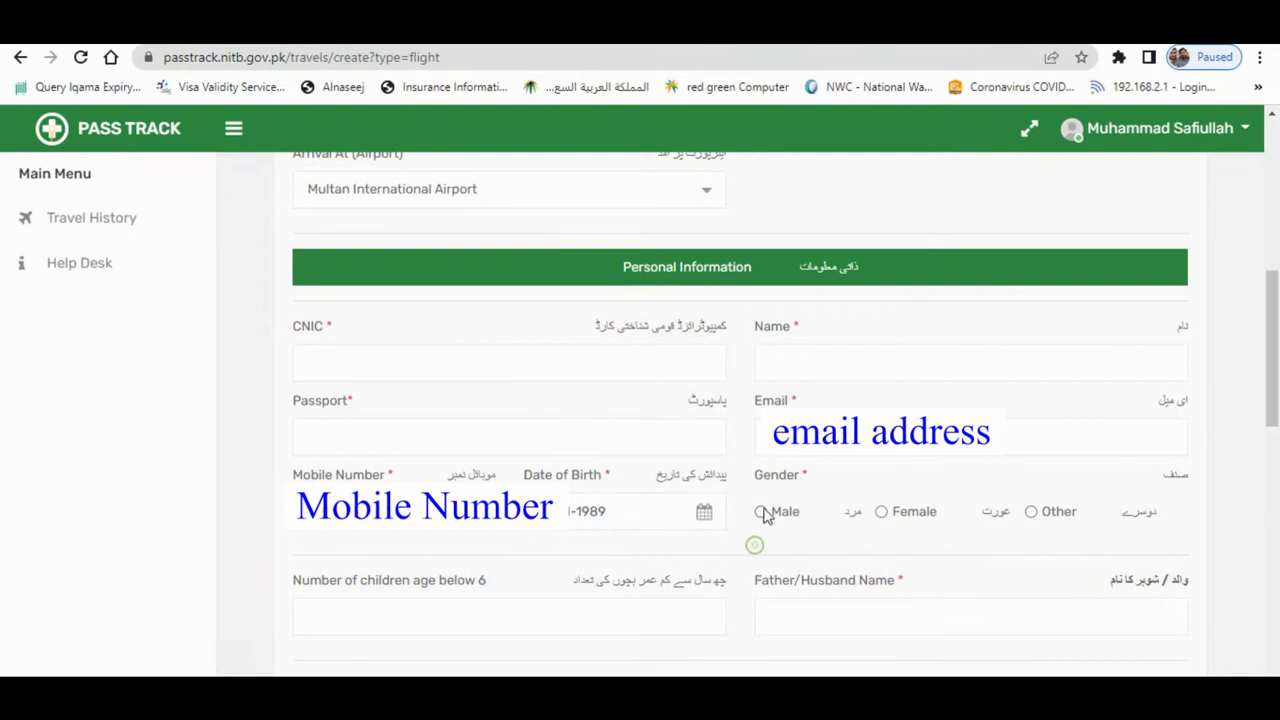
pyautogui.click(761, 511)
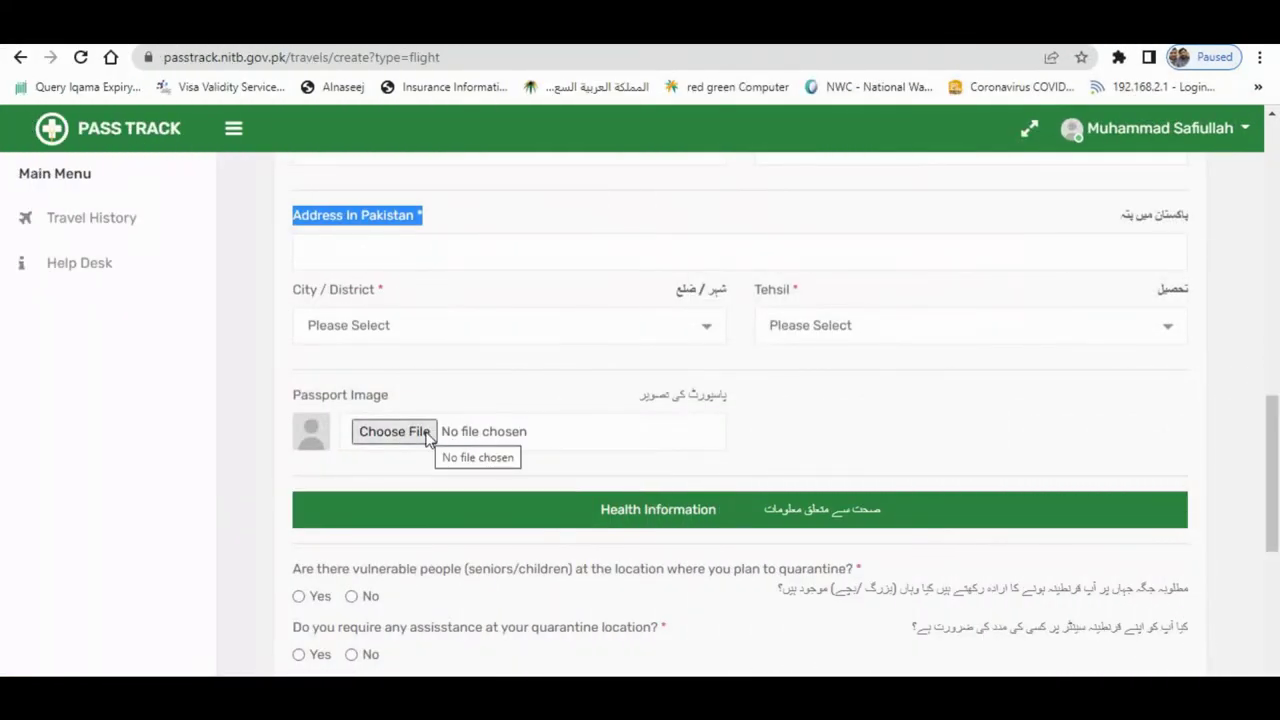
# - Search 'Mult' and set City / District to Multan
pyautogui.moveTo(295, 404); pyautogui.dragTo(399, 403)
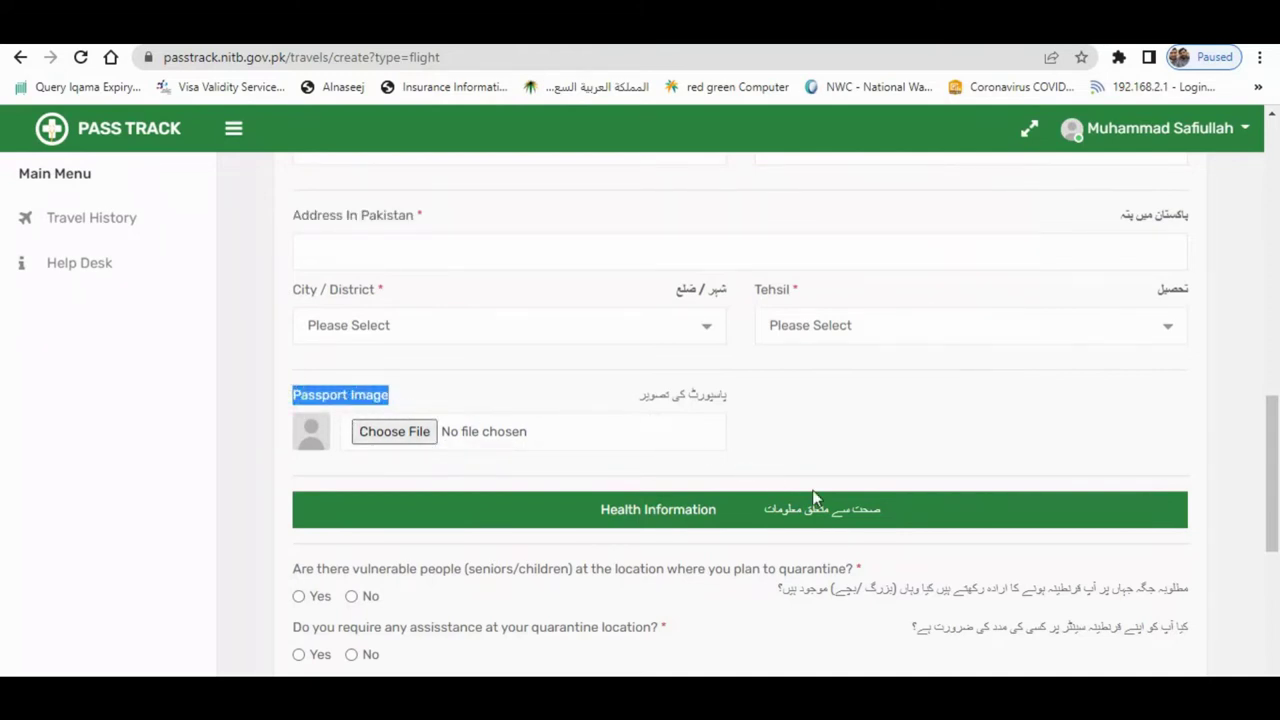
pyautogui.click(565, 338)
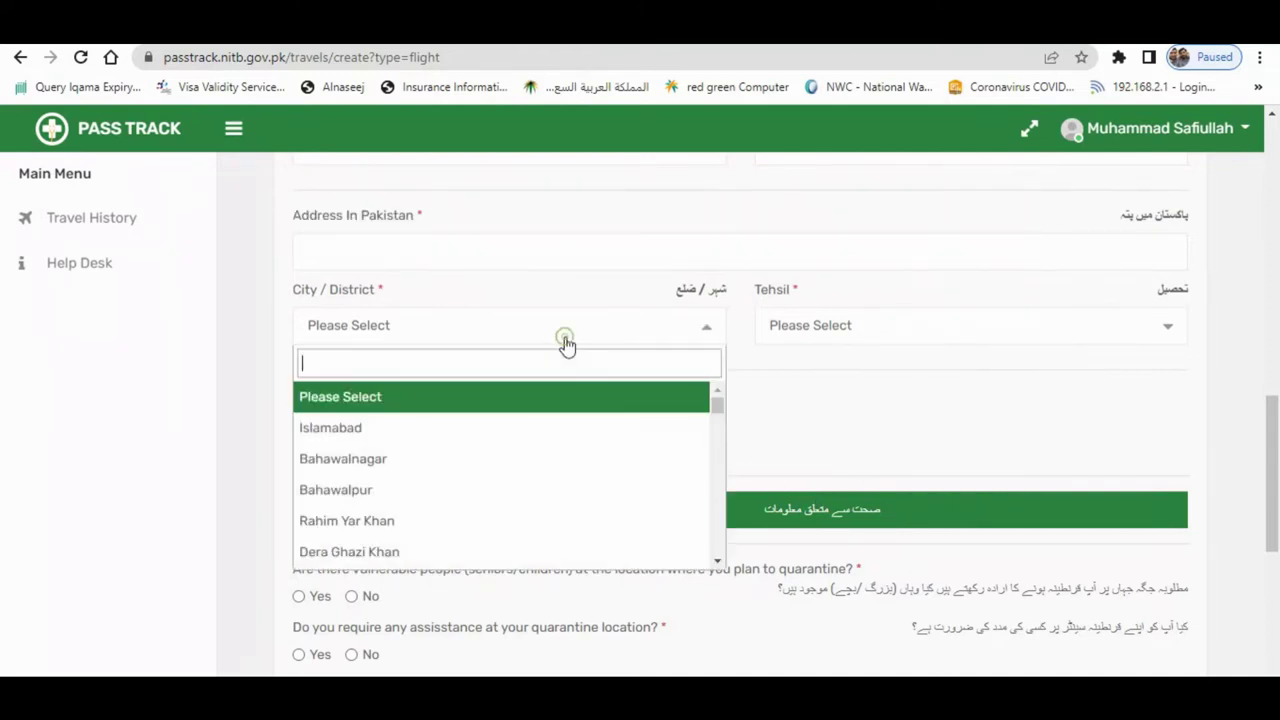
pyautogui.write('Mult')
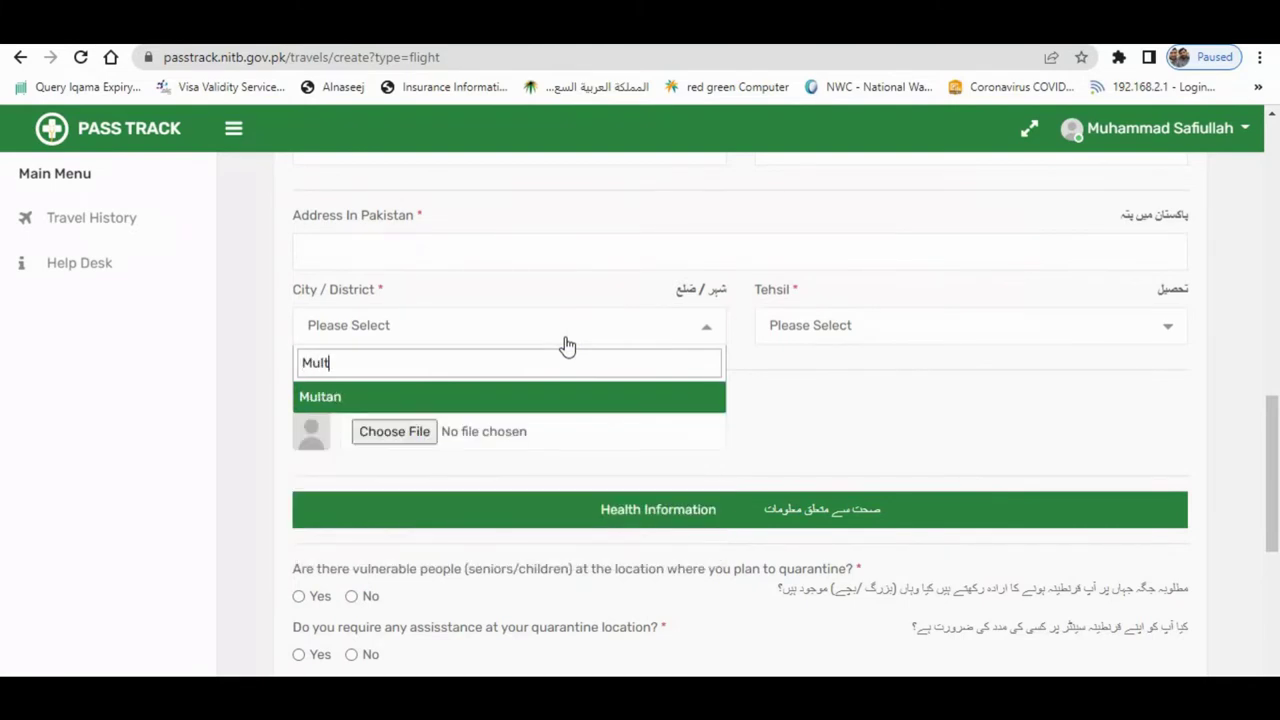
pyautogui.click(680, 400)
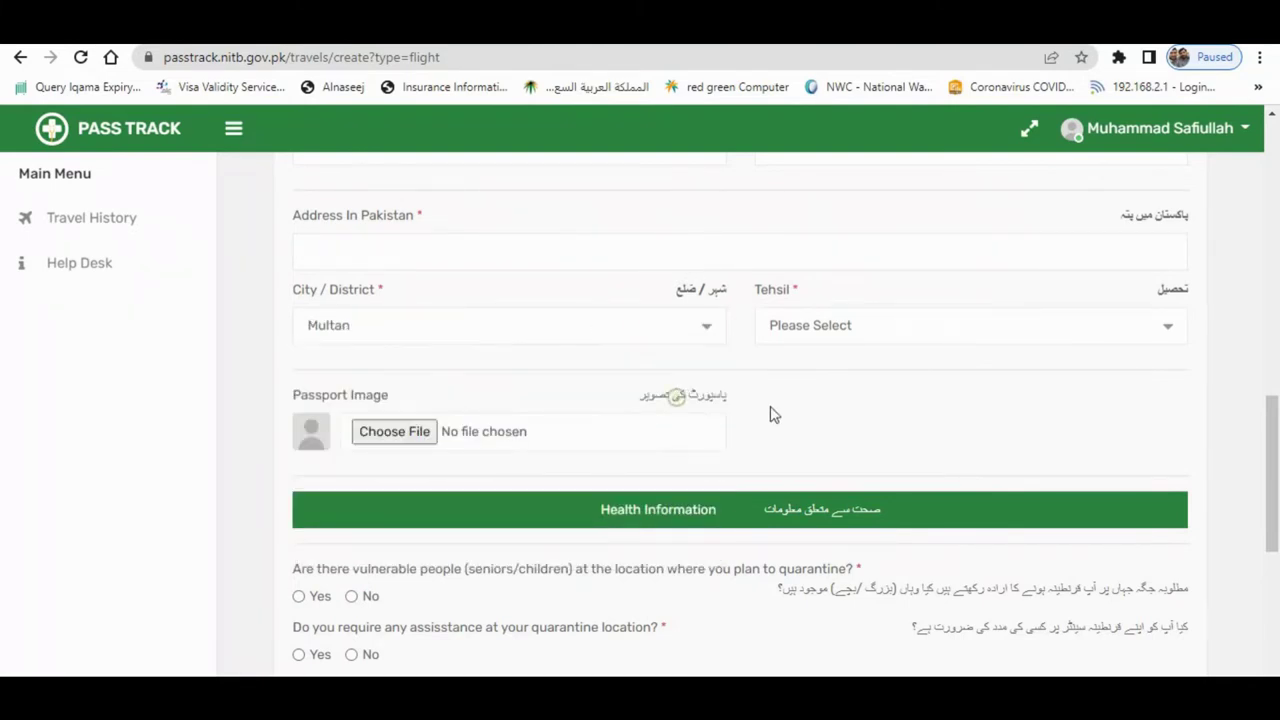
# - Set the tehsil to Multan City and answer No to the vulnerable-people question
pyautogui.click(834, 332)
pyautogui.click(854, 459)
pyautogui.click(835, 338)
pyautogui.click(818, 457)
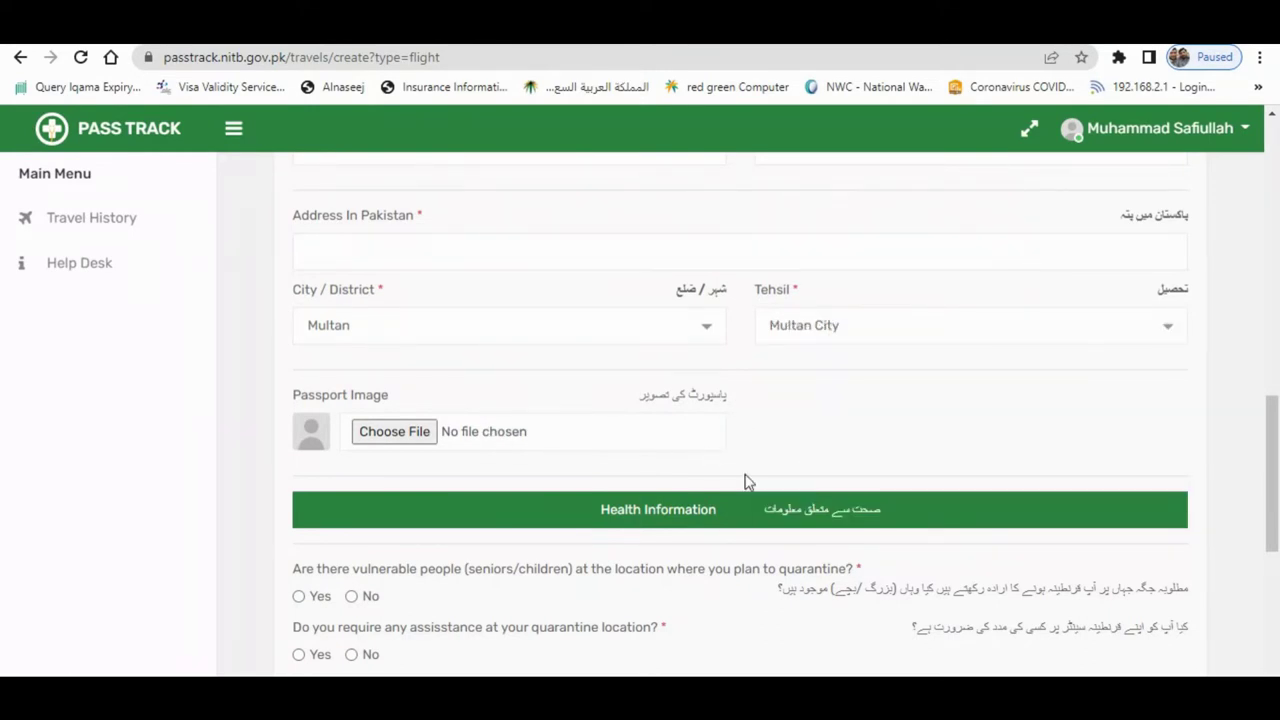
pyautogui.scroll(-2, 430, 481)
pyautogui.click(351, 408)
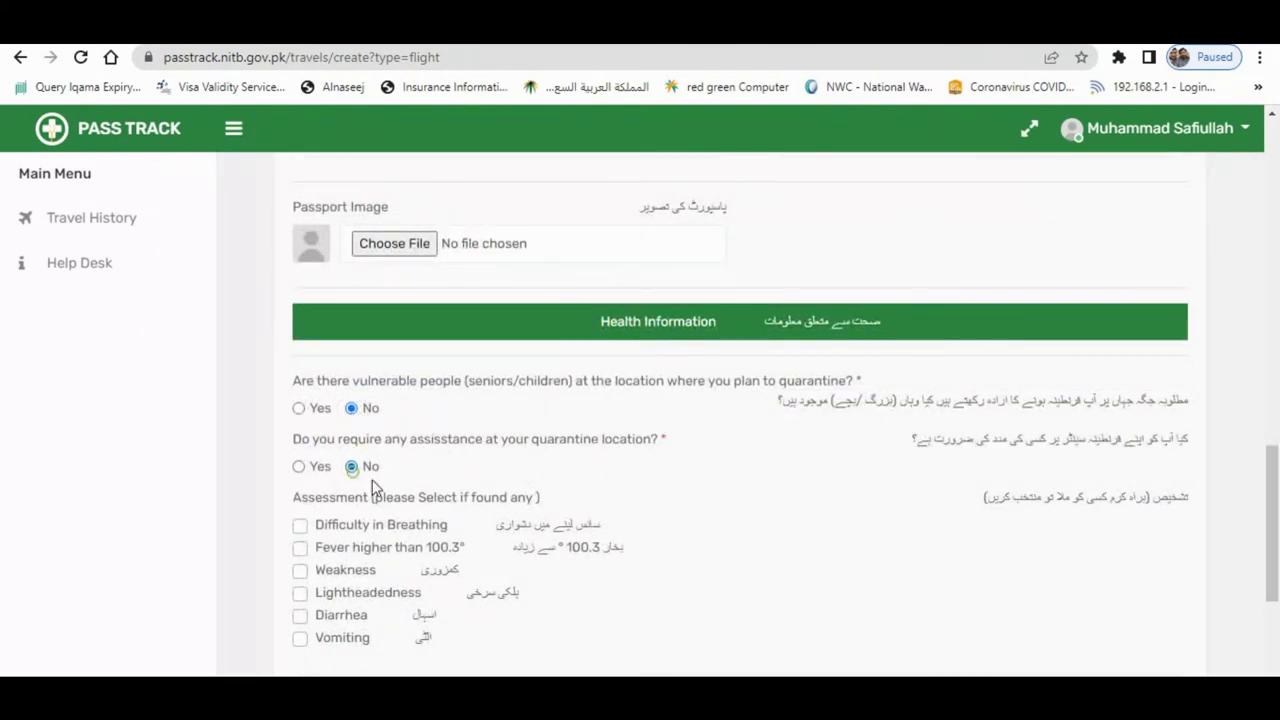
# - Answer No to quarantine assistance and set vaccination status to Fully Vaccinated
pyautogui.click(351, 466)
pyautogui.scroll(-2, 409, 503)
pyautogui.scroll(-1, 451, 548)
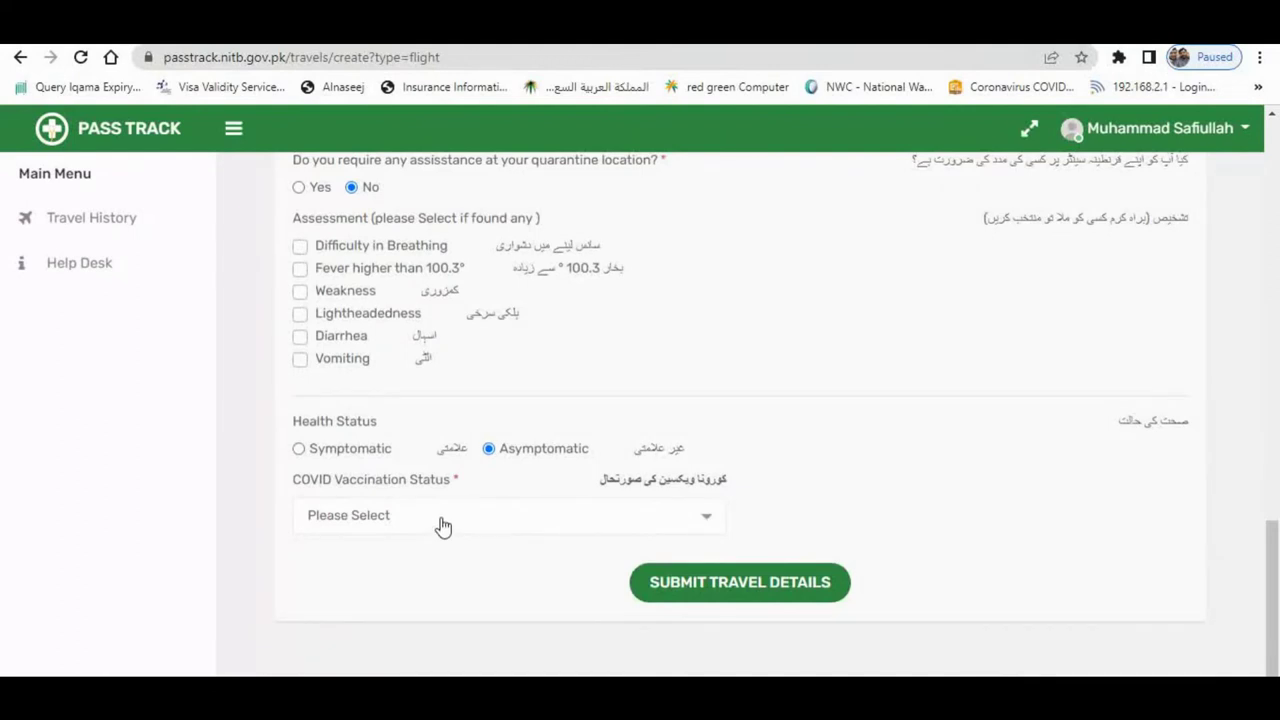
pyautogui.click(443, 520)
pyautogui.click(432, 494)
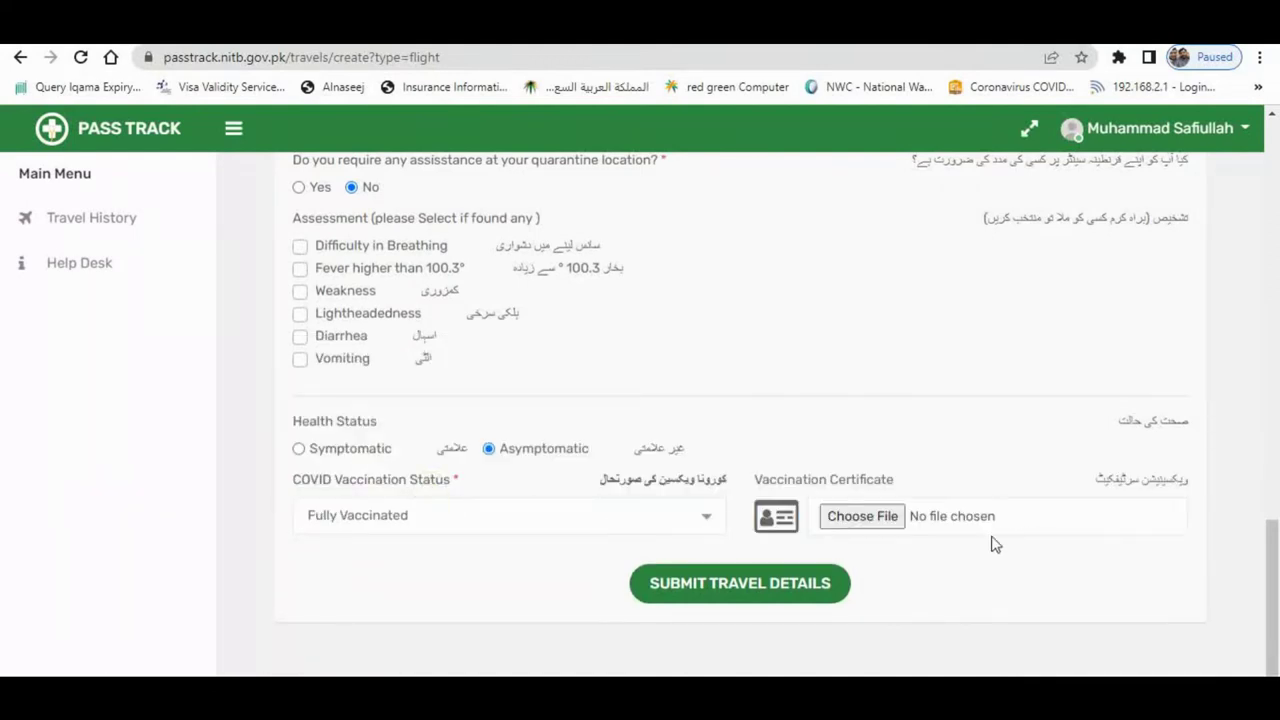
pyautogui.scroll(4, 887, 520)
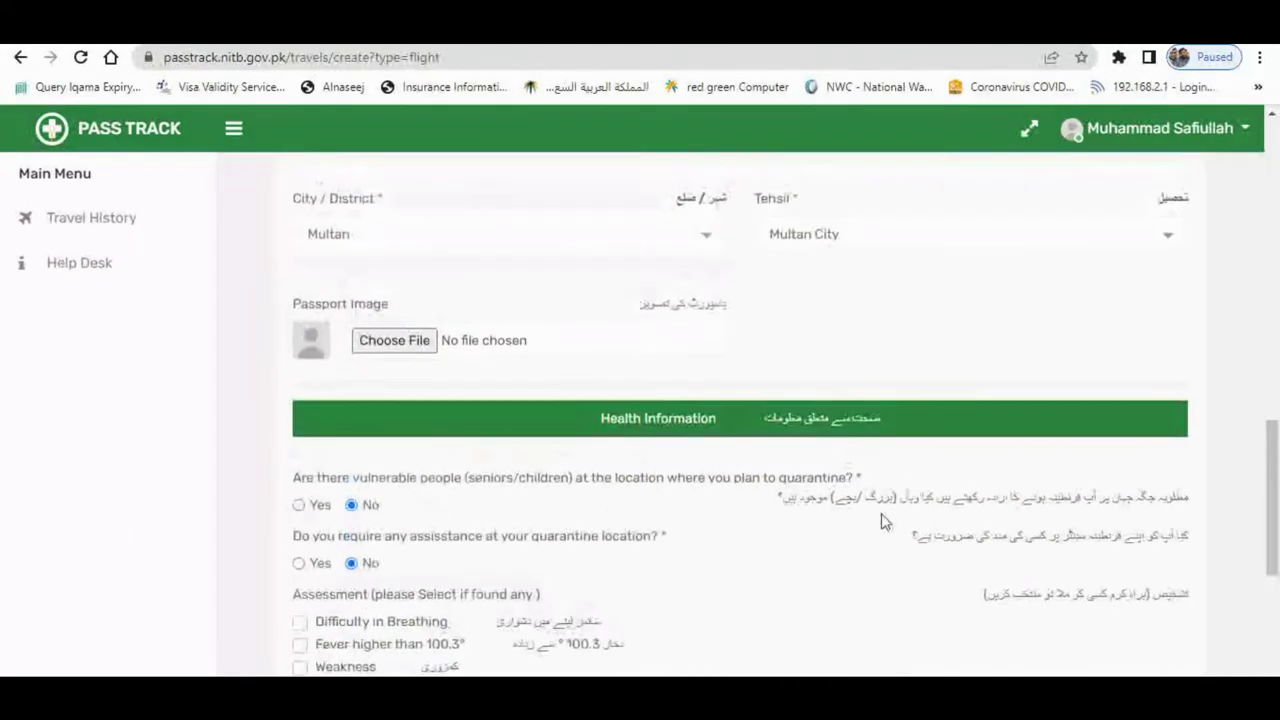
# - Leave the passport image and vaccination certificate unattached by cancelling both file pickers
pyautogui.moveTo(297, 303); pyautogui.dragTo(395, 315)
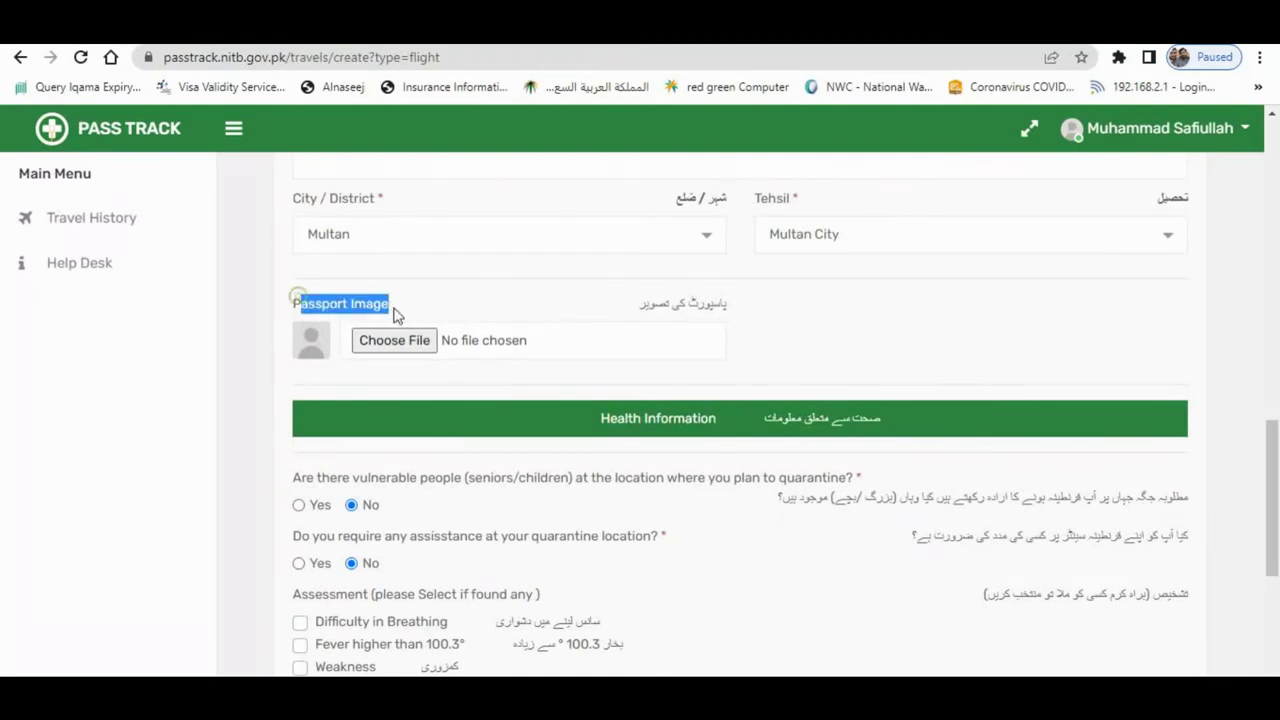
pyautogui.click(403, 346)
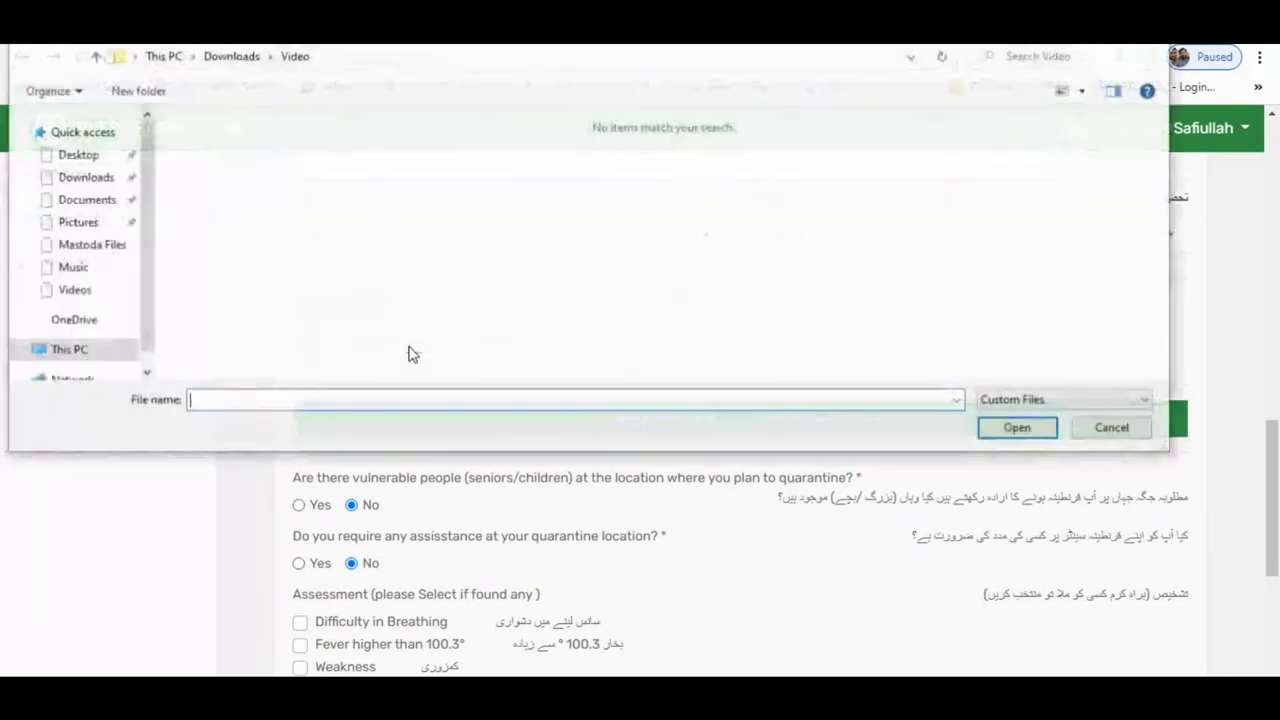
pyautogui.click(1101, 428)
pyautogui.scroll(-4, 891, 537)
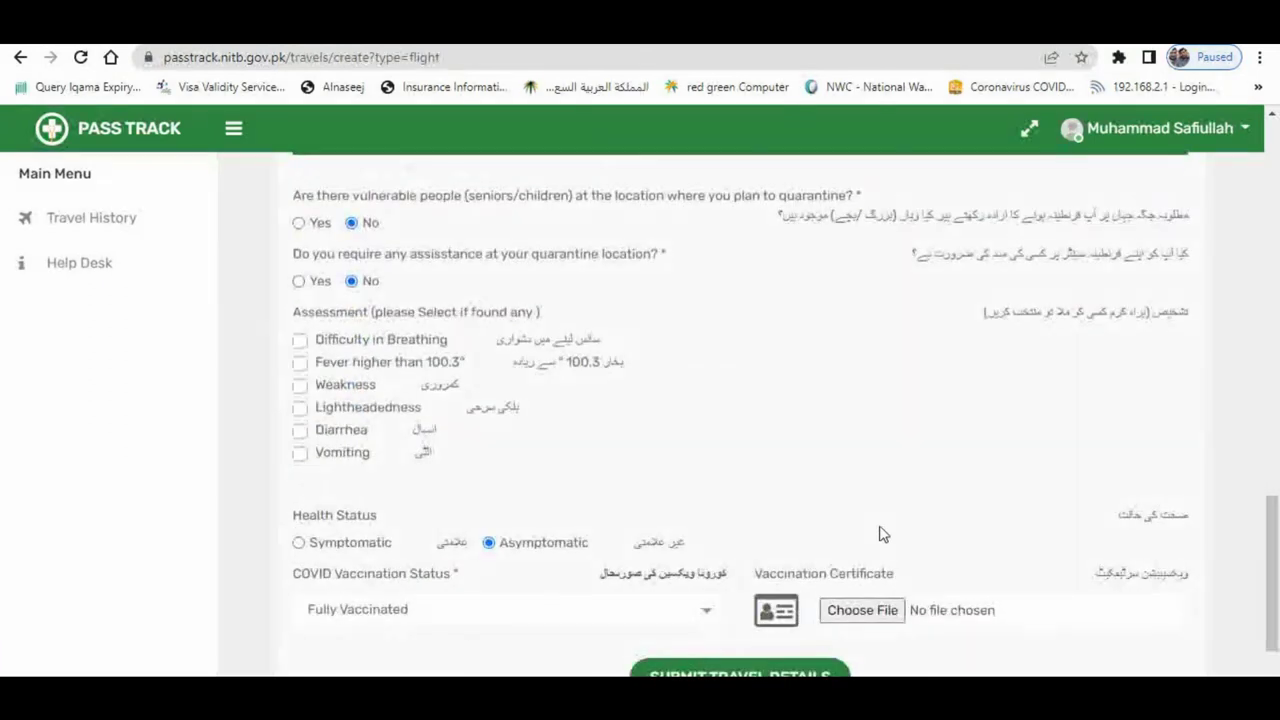
pyautogui.click(879, 522)
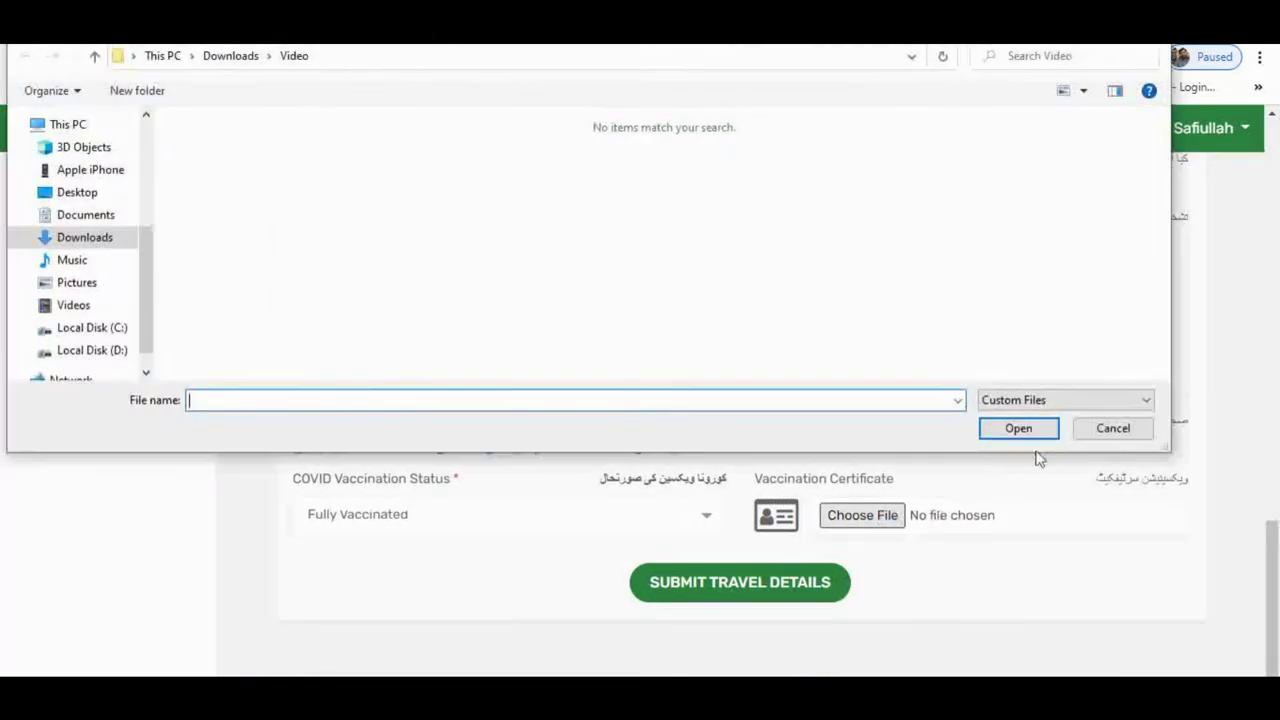
pyautogui.click(1106, 430)
# - Submit the travel details and open the record's view and edit options
pyautogui.moveTo(752, 478); pyautogui.dragTo(902, 477)
pyautogui.click(917, 477)
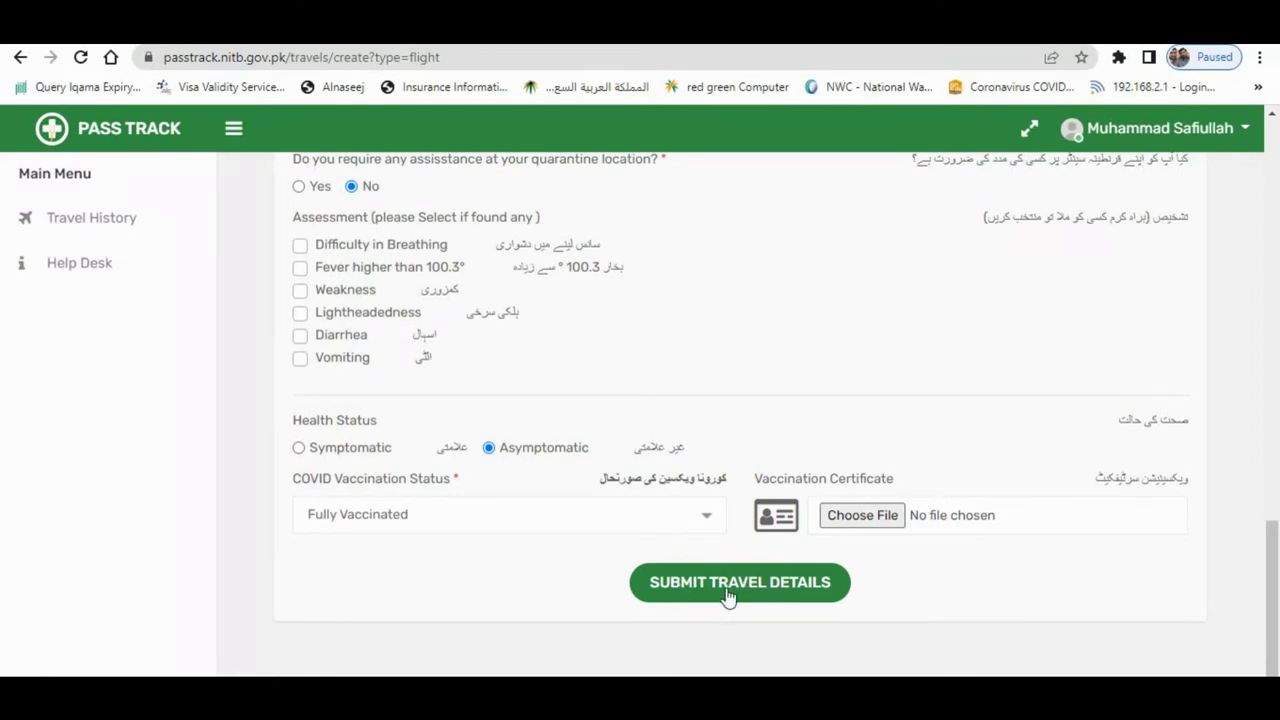
pyautogui.click(716, 596)
pyautogui.click(1232, 362)
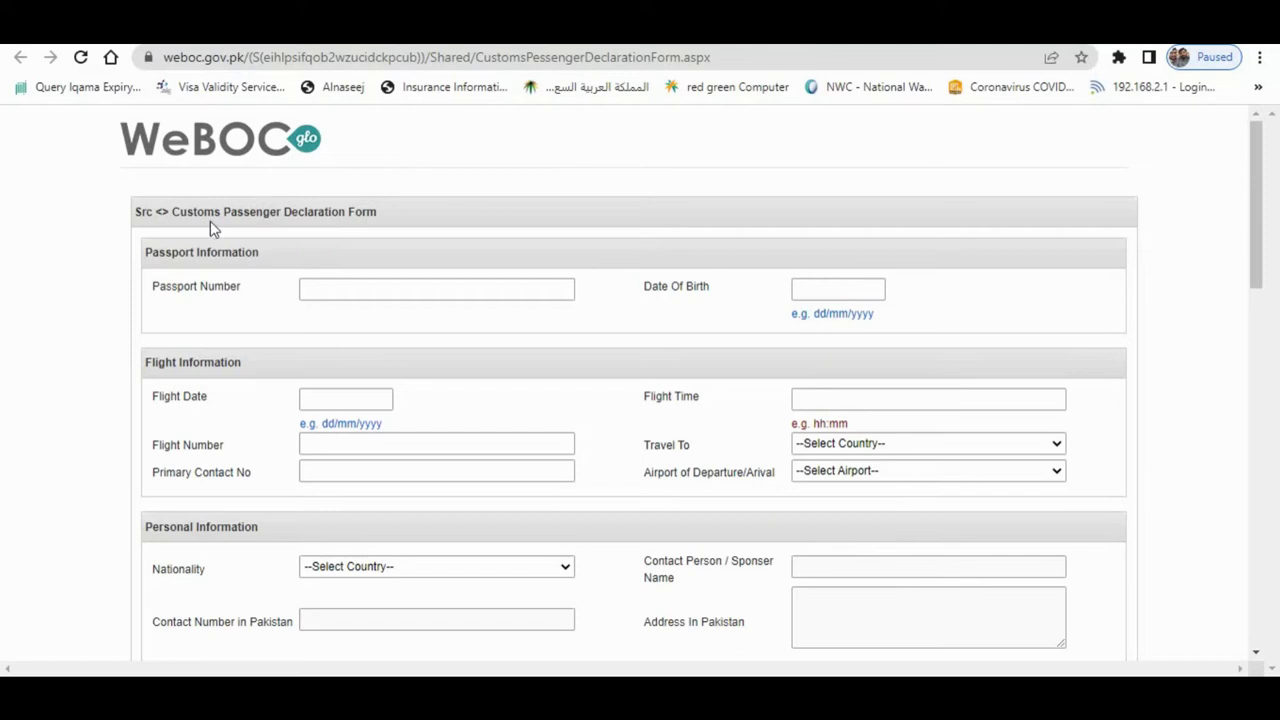
# - Select the declaration form's full web address in the address bar
pyautogui.click(214, 57)
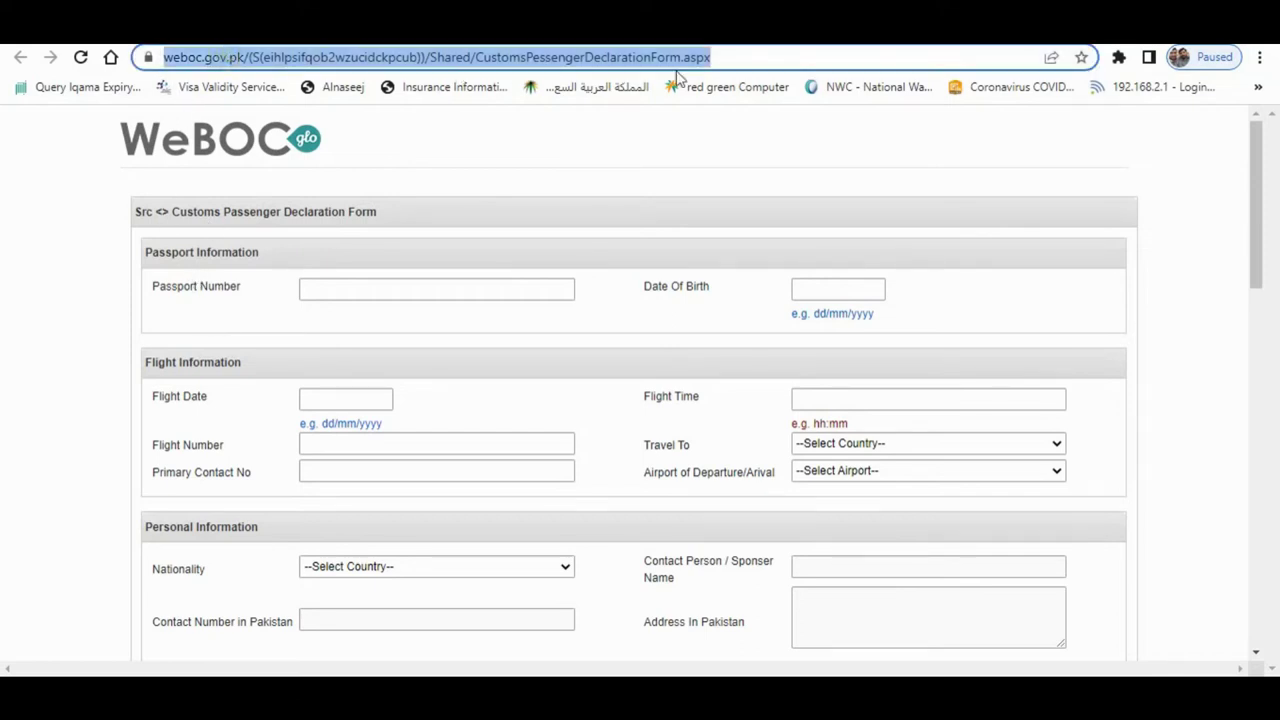
pyautogui.click(720, 58)
pyautogui.hotkey('ctrl', 'a')
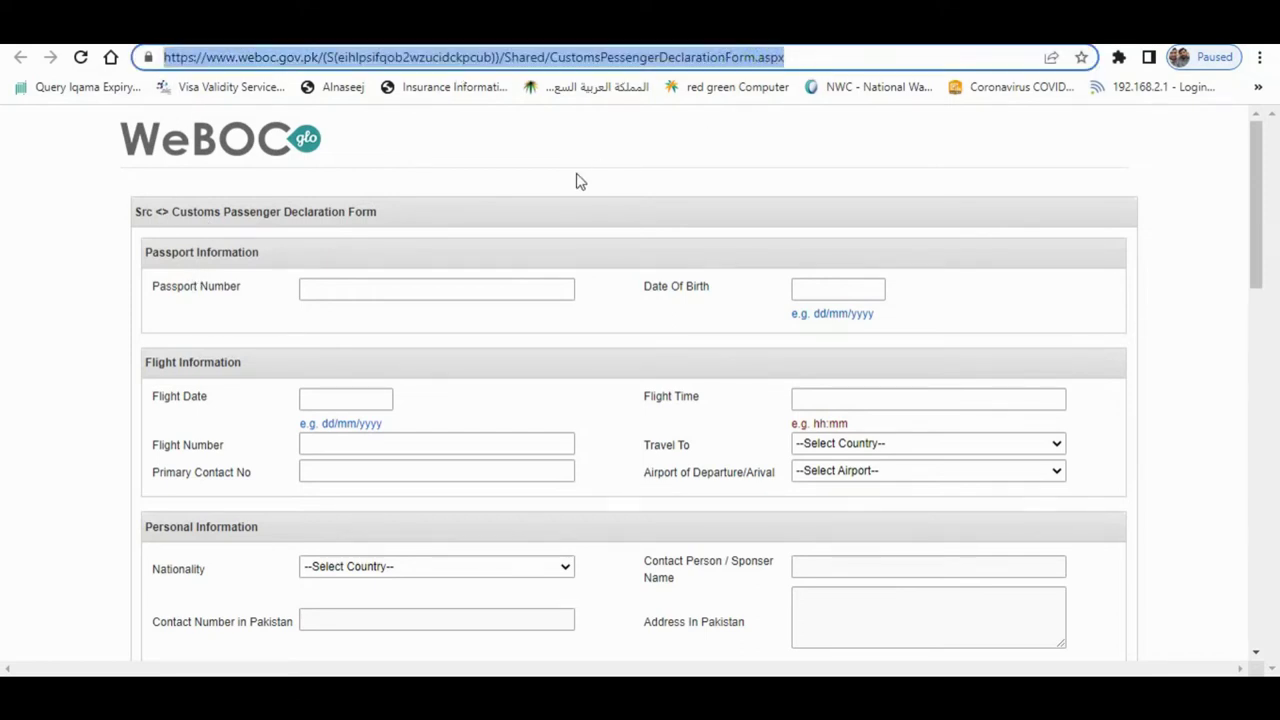
pyautogui.click(600, 170)
pyautogui.click(352, 287)
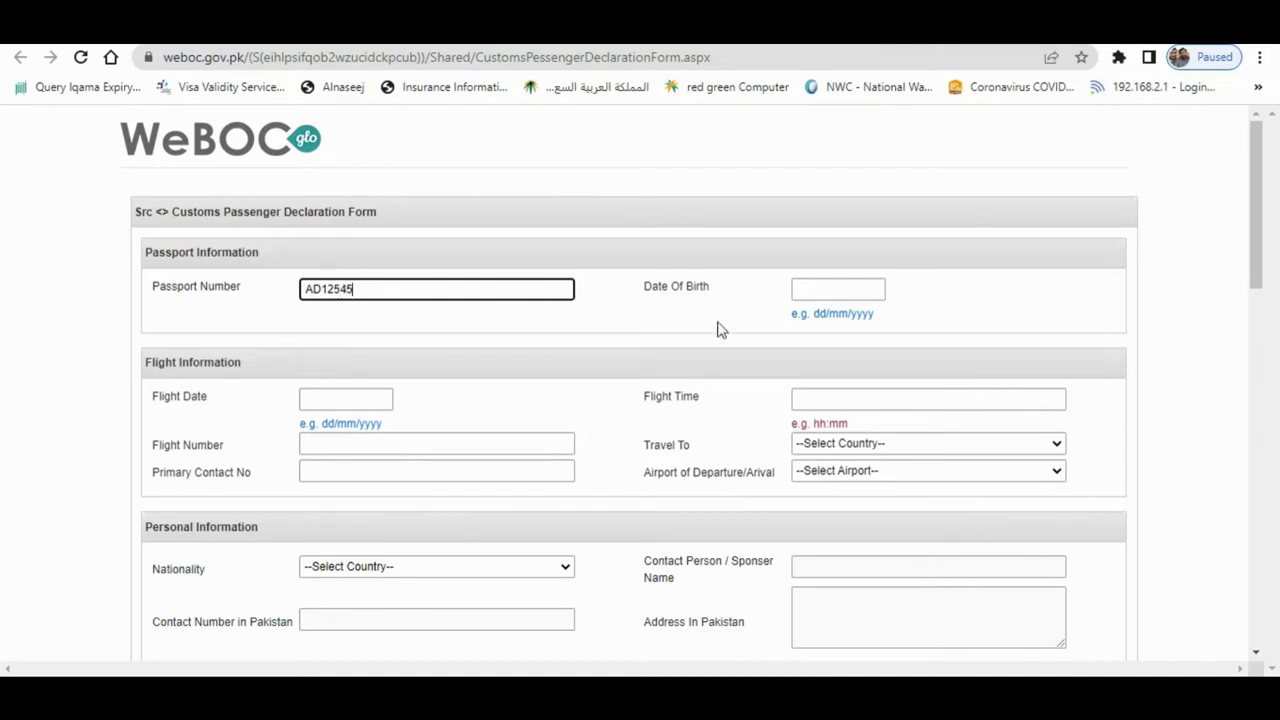
pyautogui.click(830, 290)
pyautogui.moveTo(852, 288); pyautogui.dragTo(673, 292)
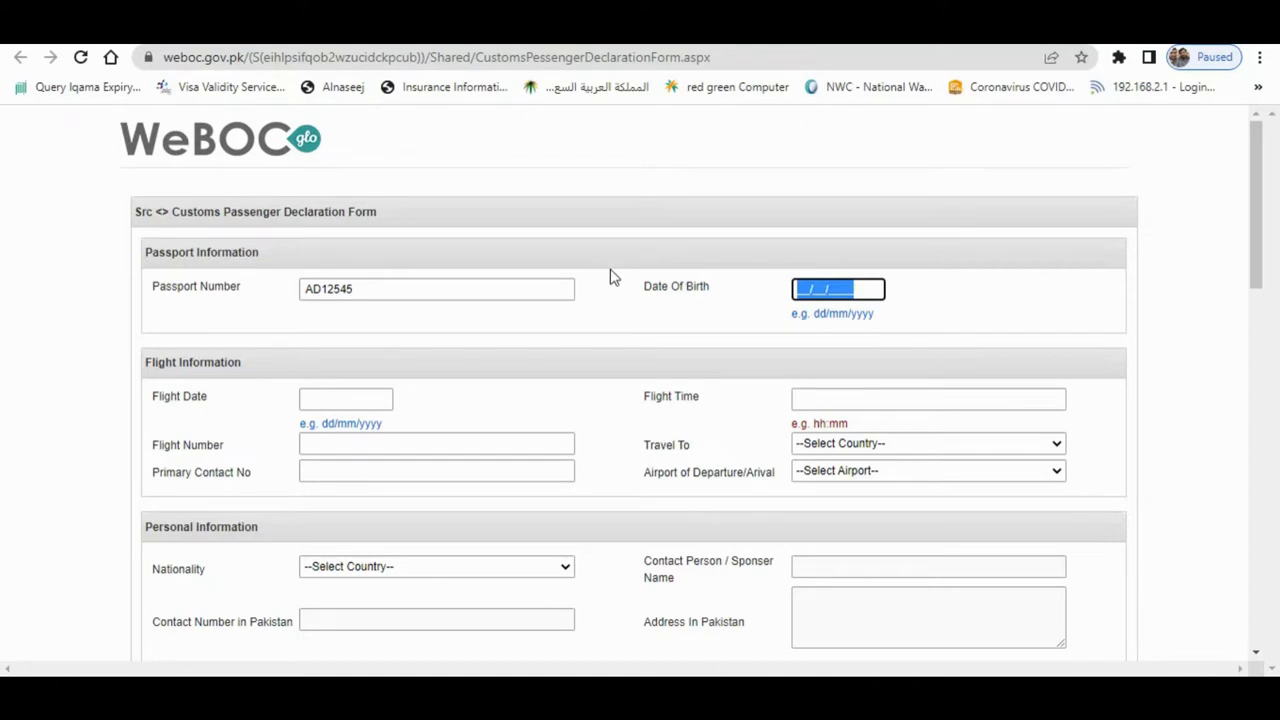
pyautogui.write('27/01/1990')
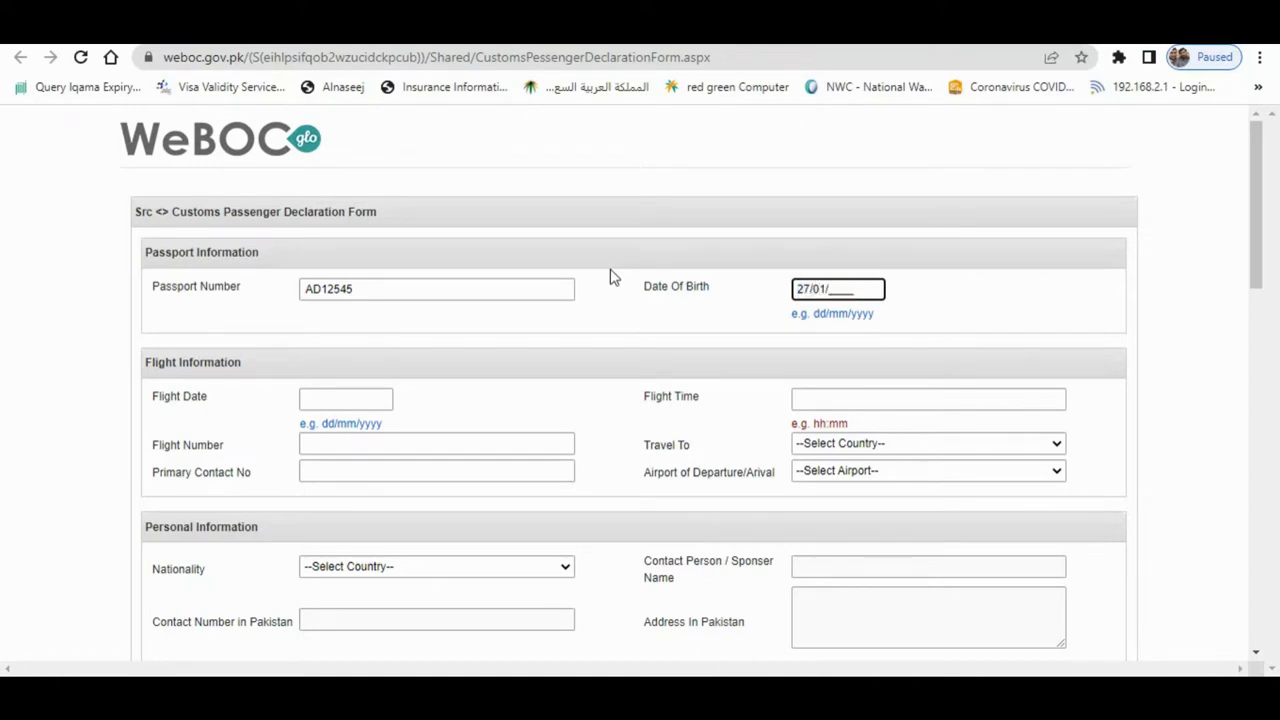
pyautogui.click(590, 312)
# - Begin typing the flight date into the Flight Date field
pyautogui.click(361, 399)
pyautogui.moveTo(388, 398); pyautogui.dragTo(160, 402)
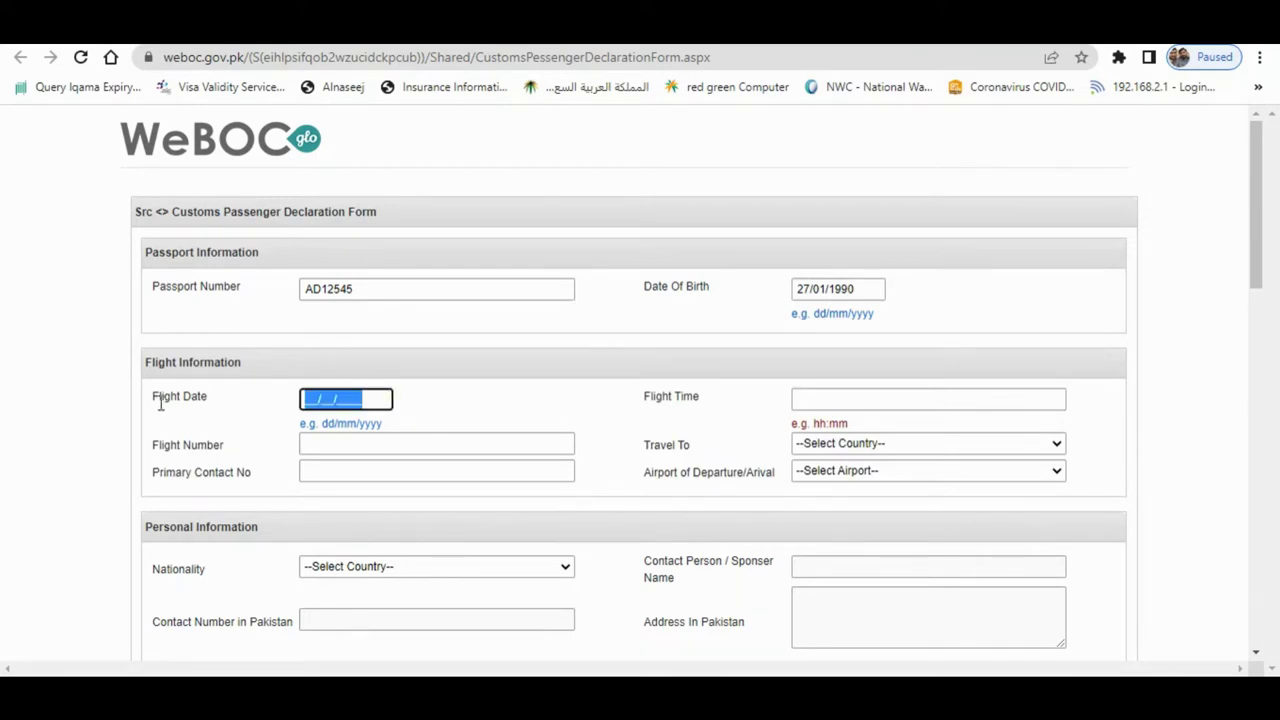
pyautogui.write('31/08/2022')
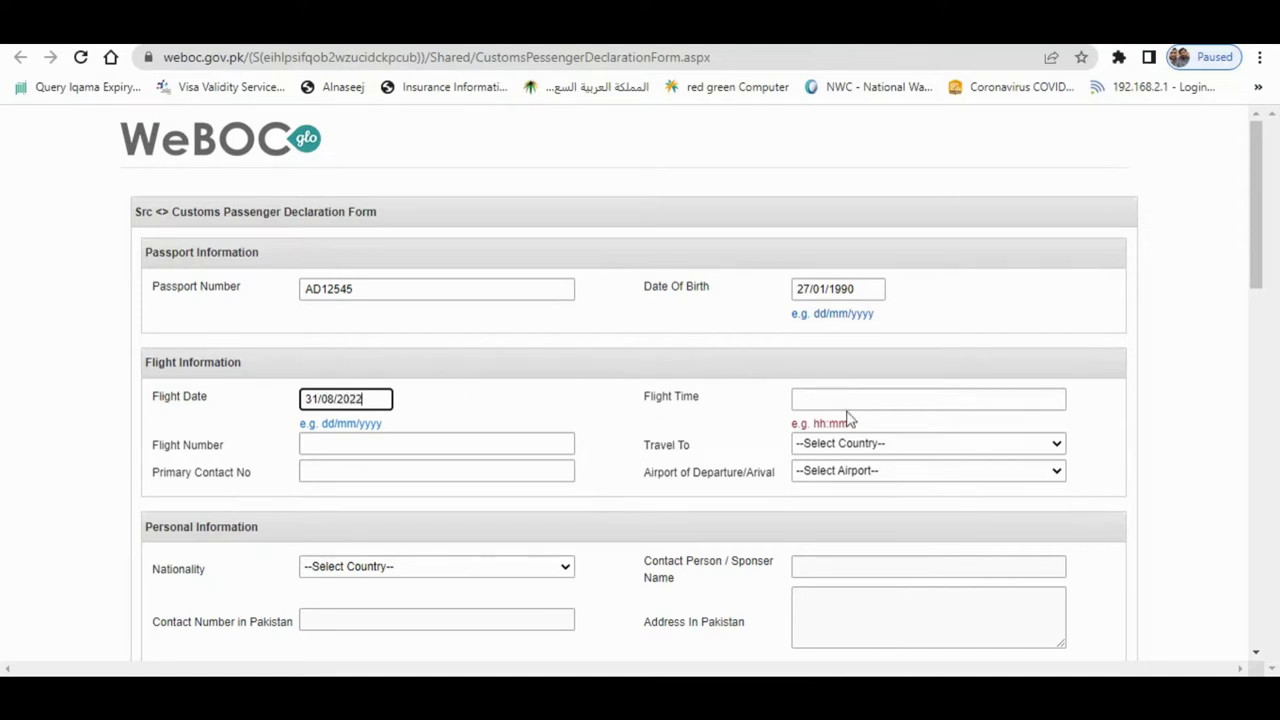
# - Enter flight date 31/08/2022, time 10:35, flight GF0788 and destination Pakistan
pyautogui.click(865, 397)
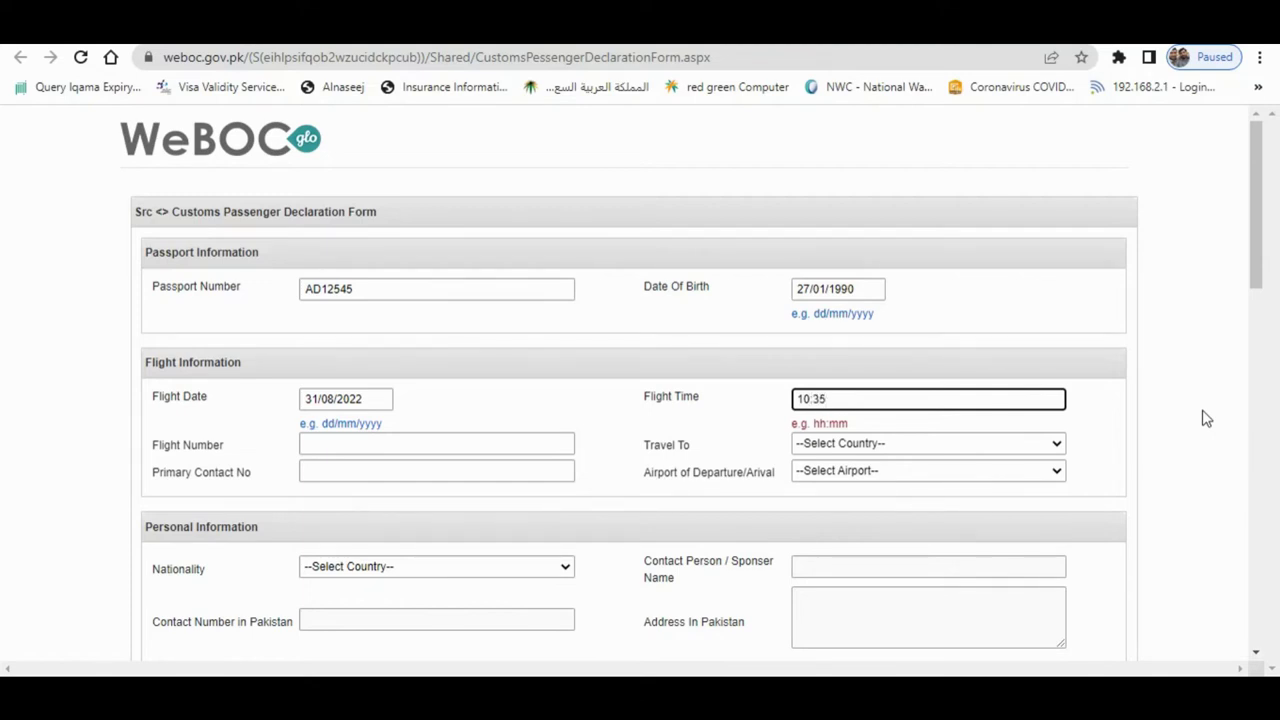
pyautogui.click(363, 444)
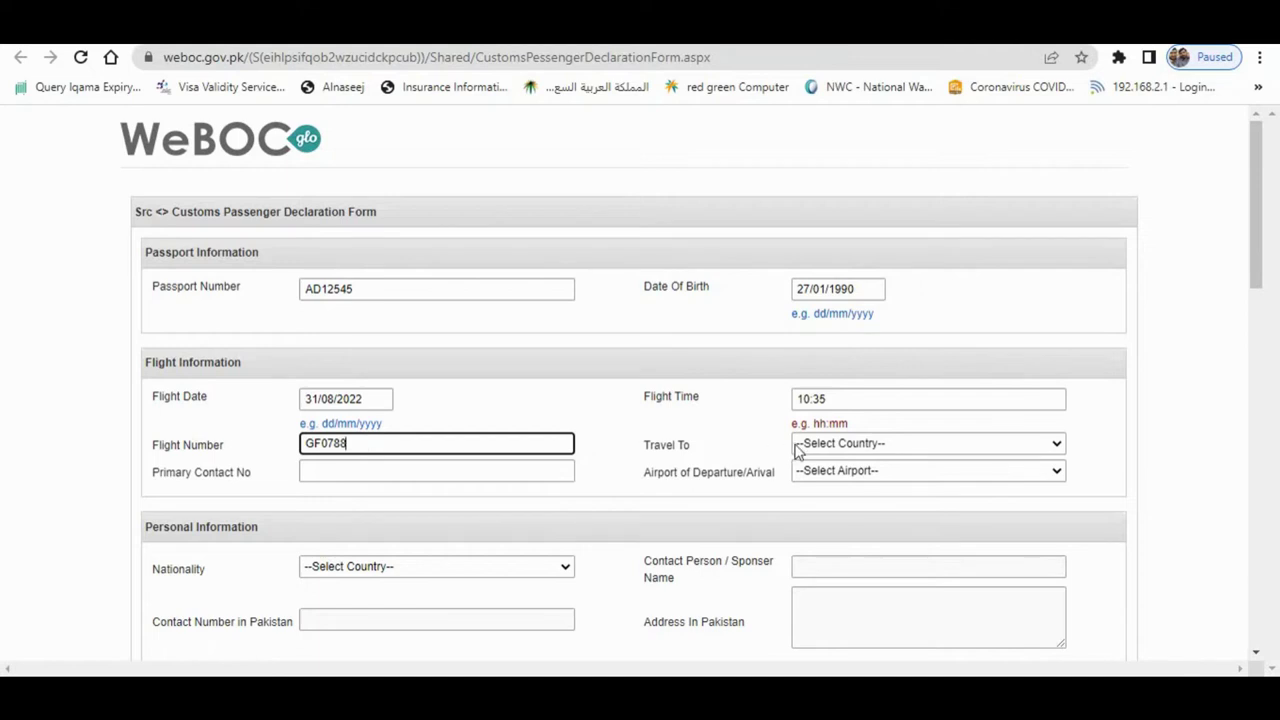
pyautogui.click(846, 448)
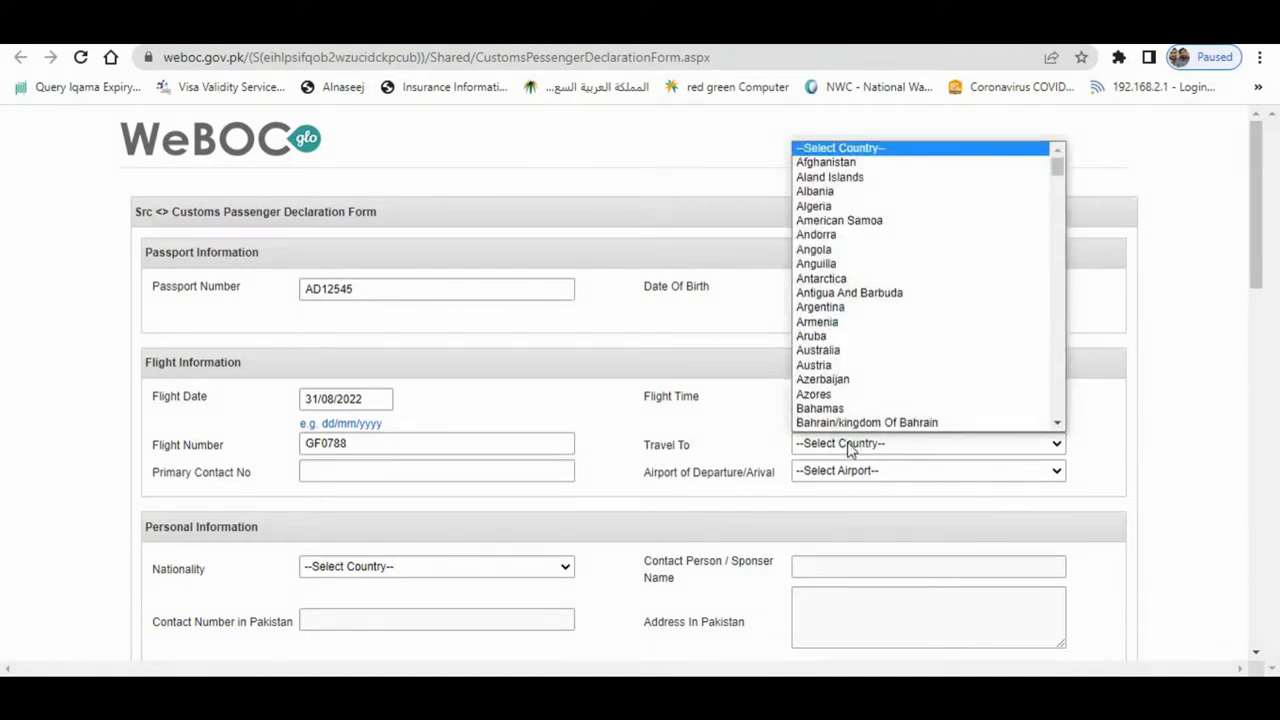
pyautogui.write('pak')
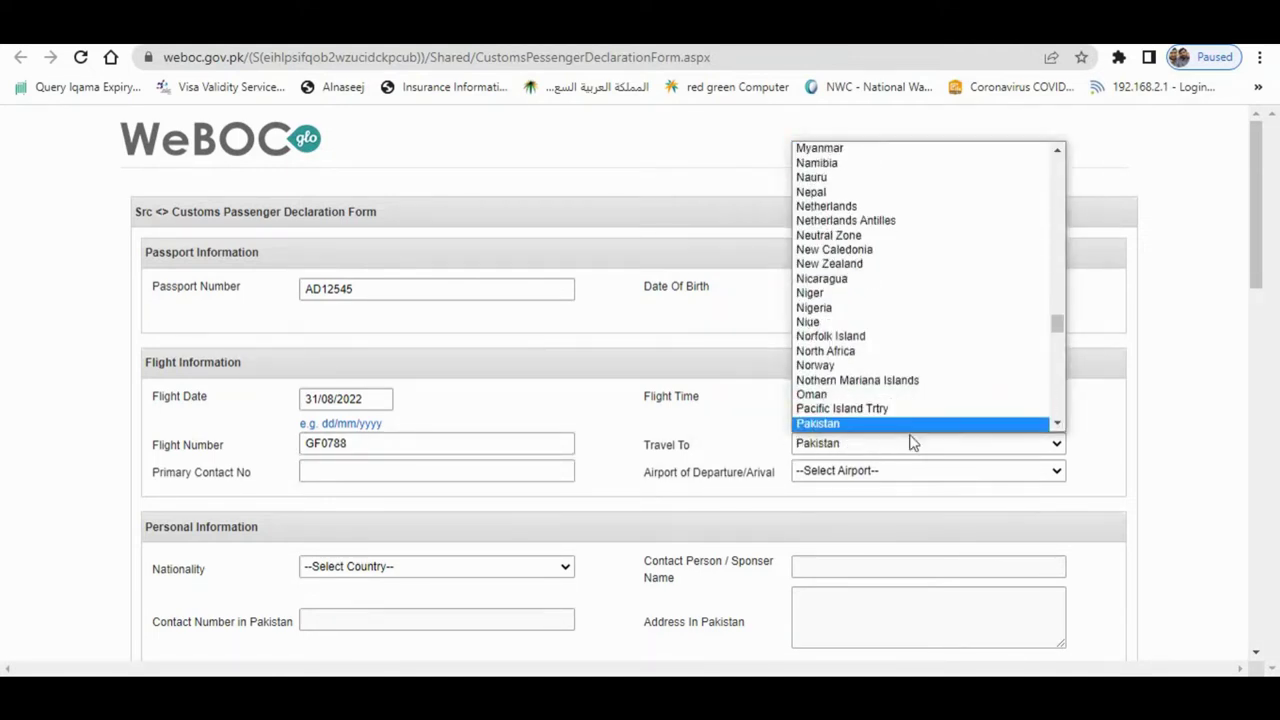
pyautogui.click(886, 423)
# - Enter the primary contact number and choose Multan as the airport
pyautogui.click(377, 472)
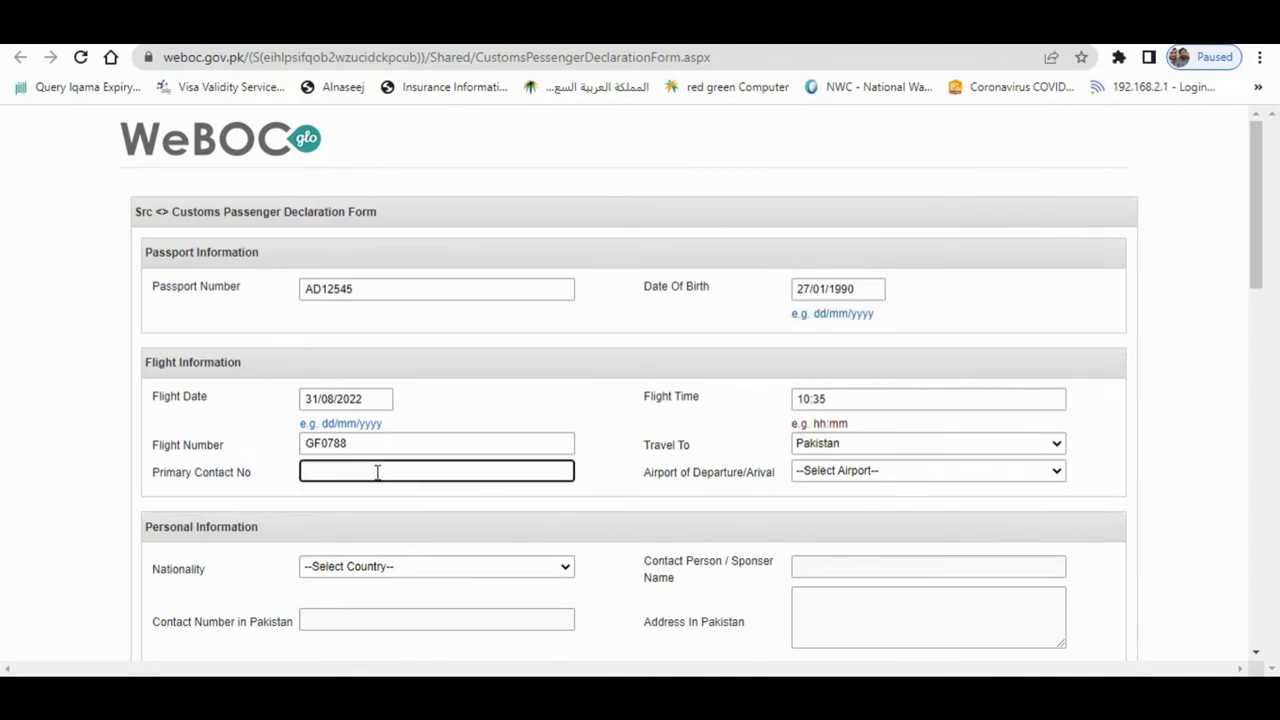
pyautogui.click(377, 472)
pyautogui.write('213131')
pyautogui.click(905, 472)
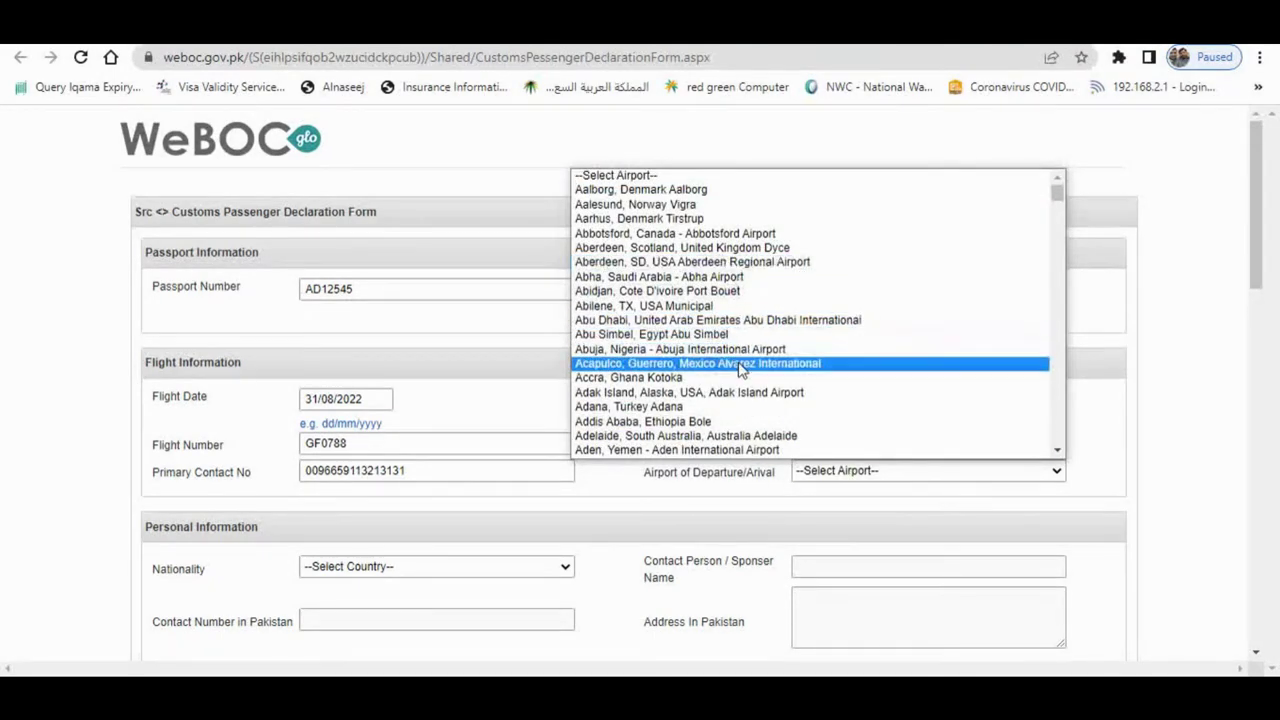
pyautogui.write('mul')
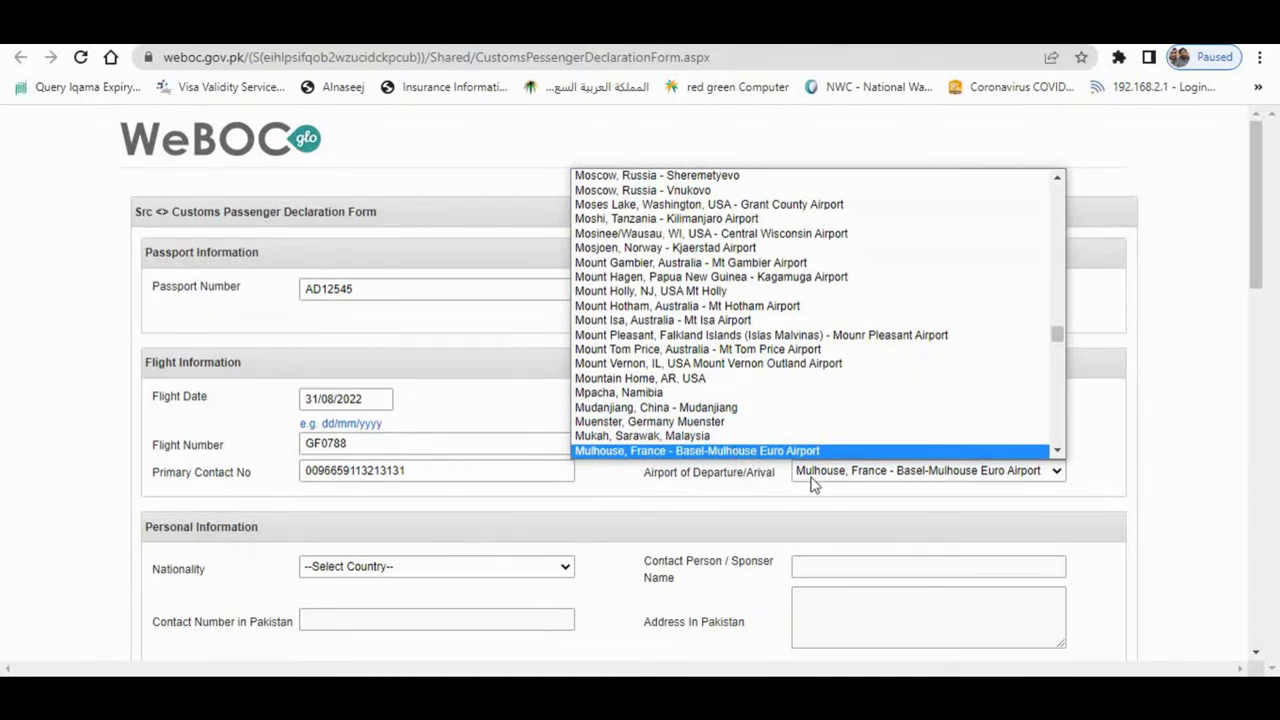
pyautogui.write('tan, Pakistan - Multan')
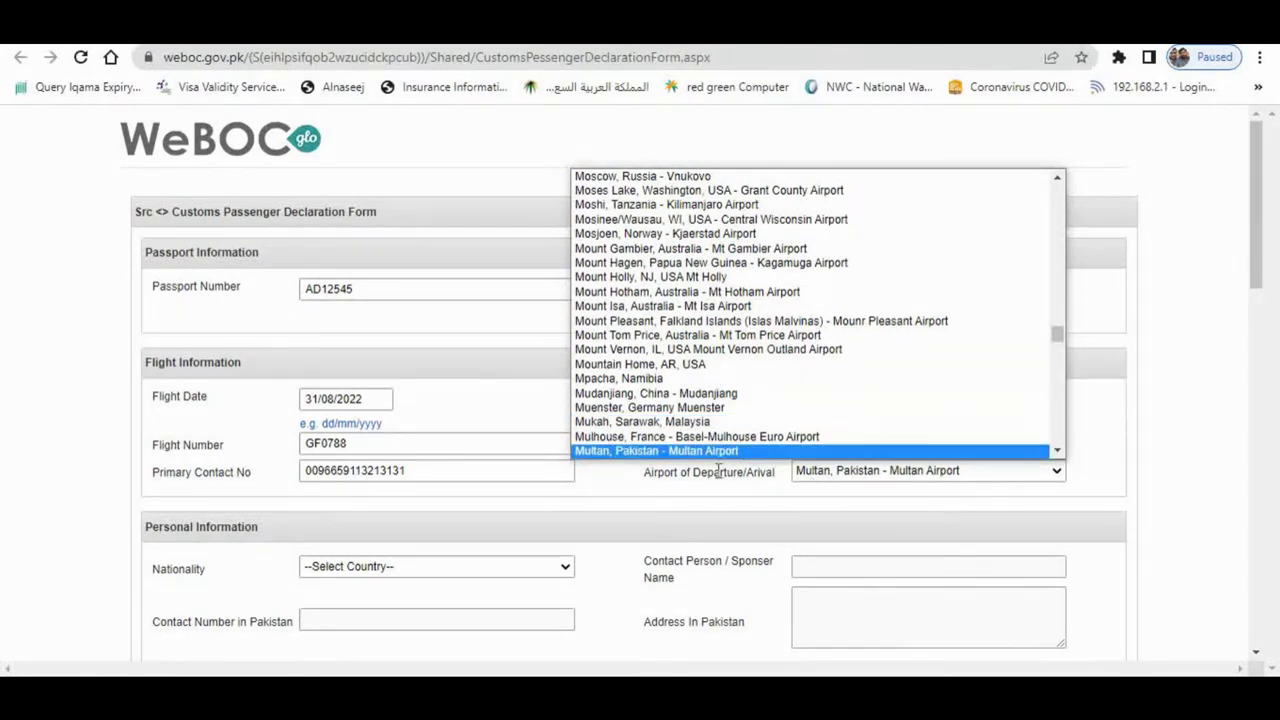
pyautogui.click(649, 451)
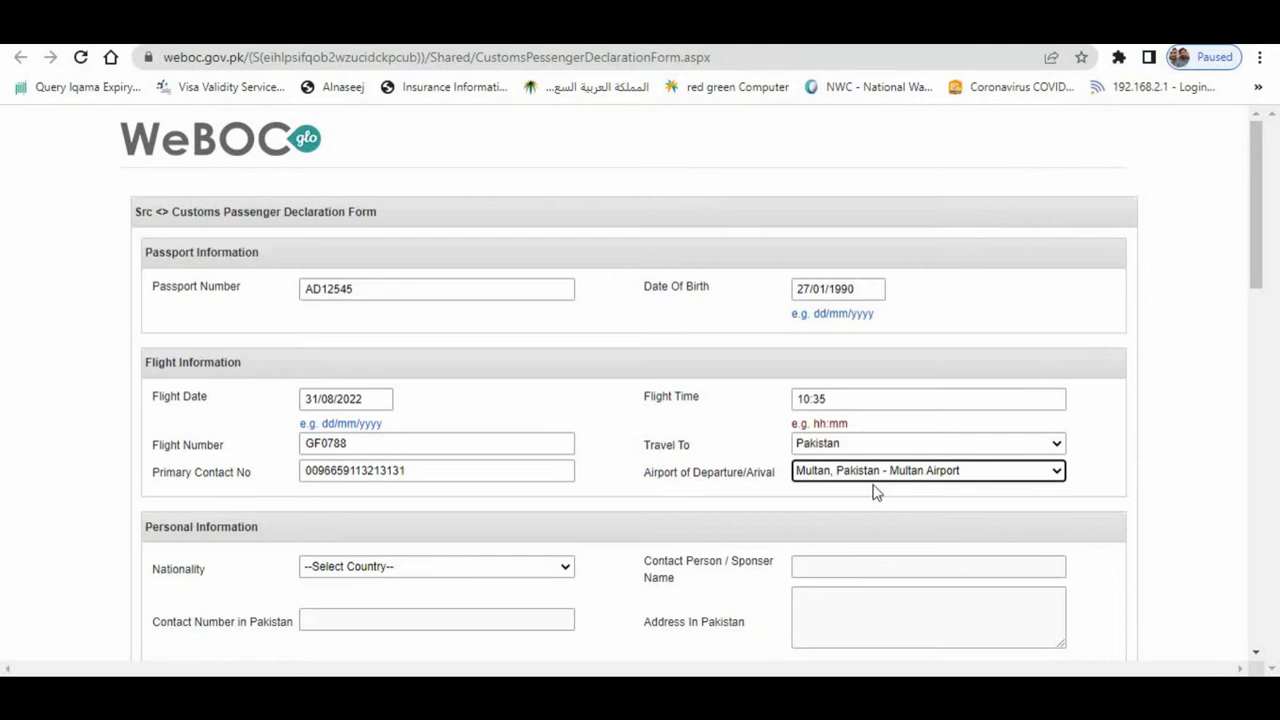
# - Set the nationality to Pakistan
pyautogui.click(745, 440)
pyautogui.scroll(-2, 745, 440)
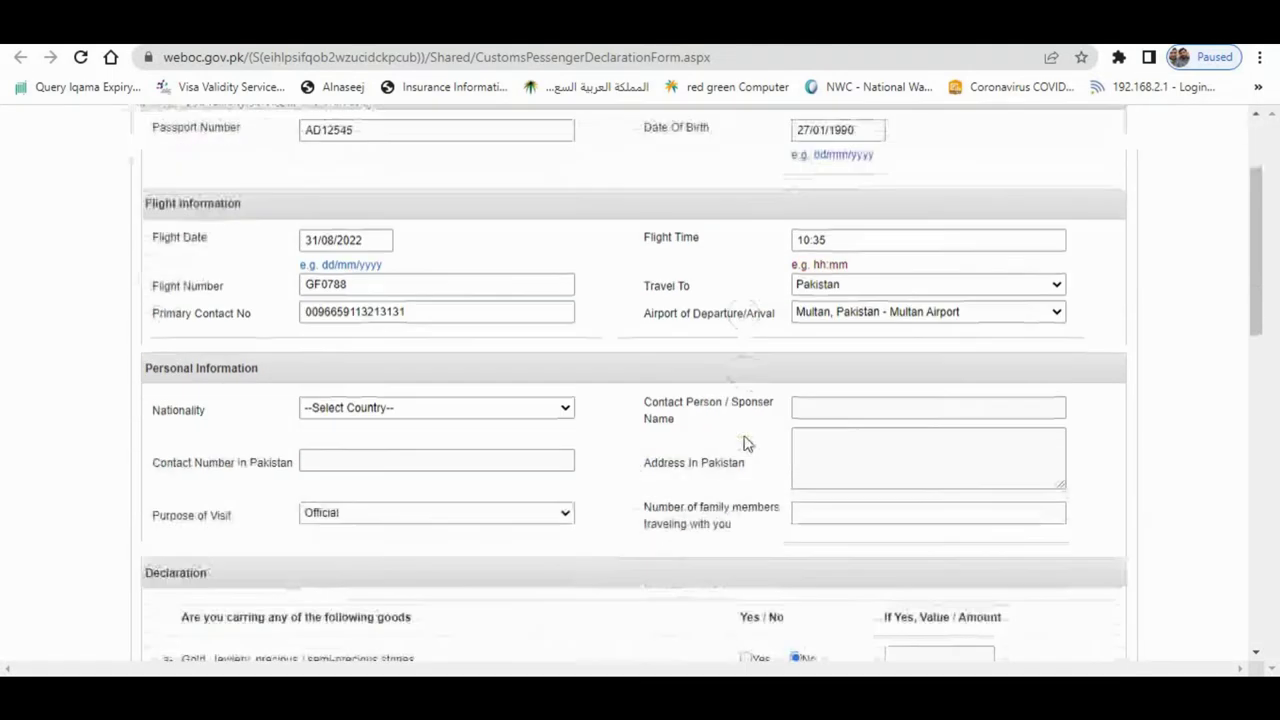
pyautogui.click(347, 385)
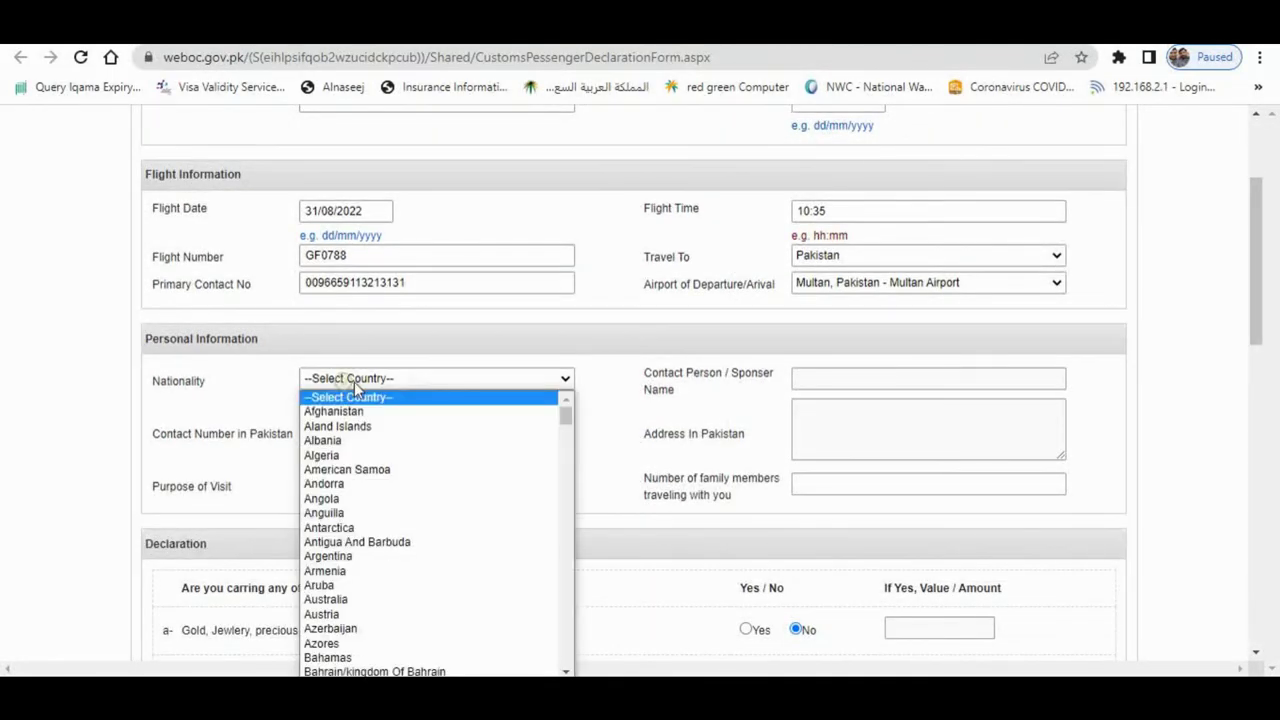
pyautogui.write('pak')
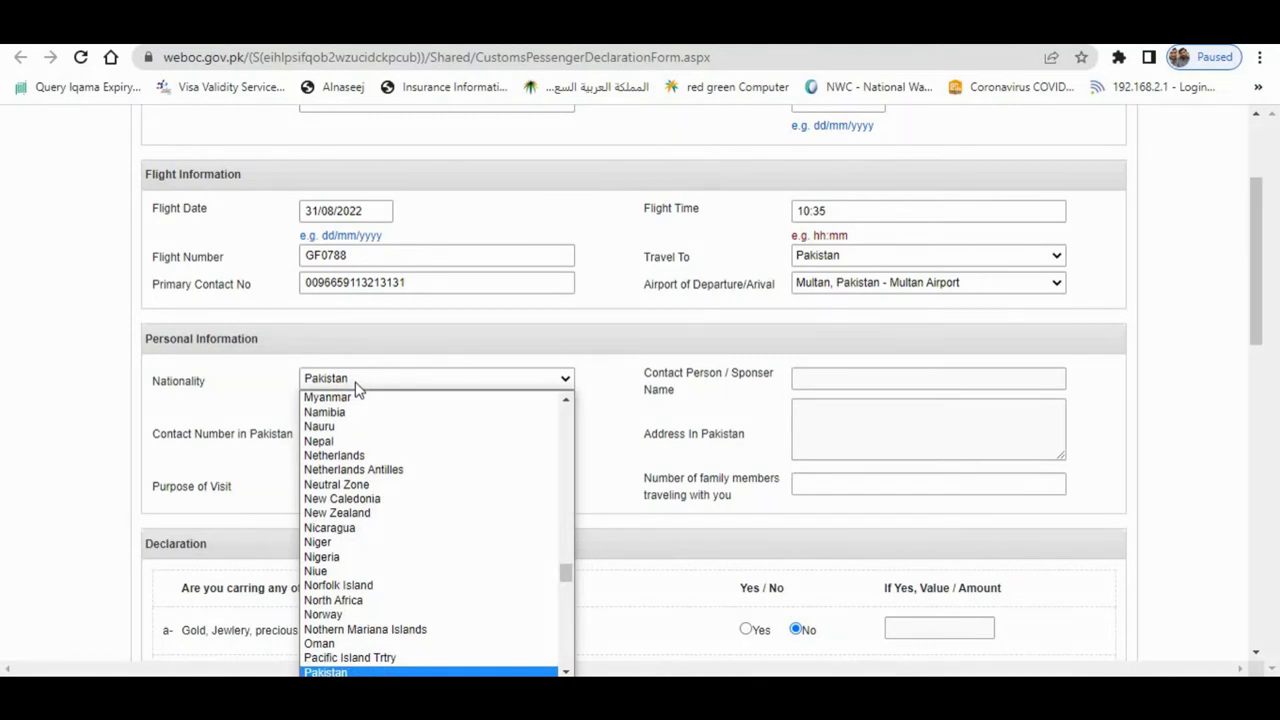
pyautogui.press('Return')
pyautogui.click(833, 382)
pyautogui.click(406, 412)
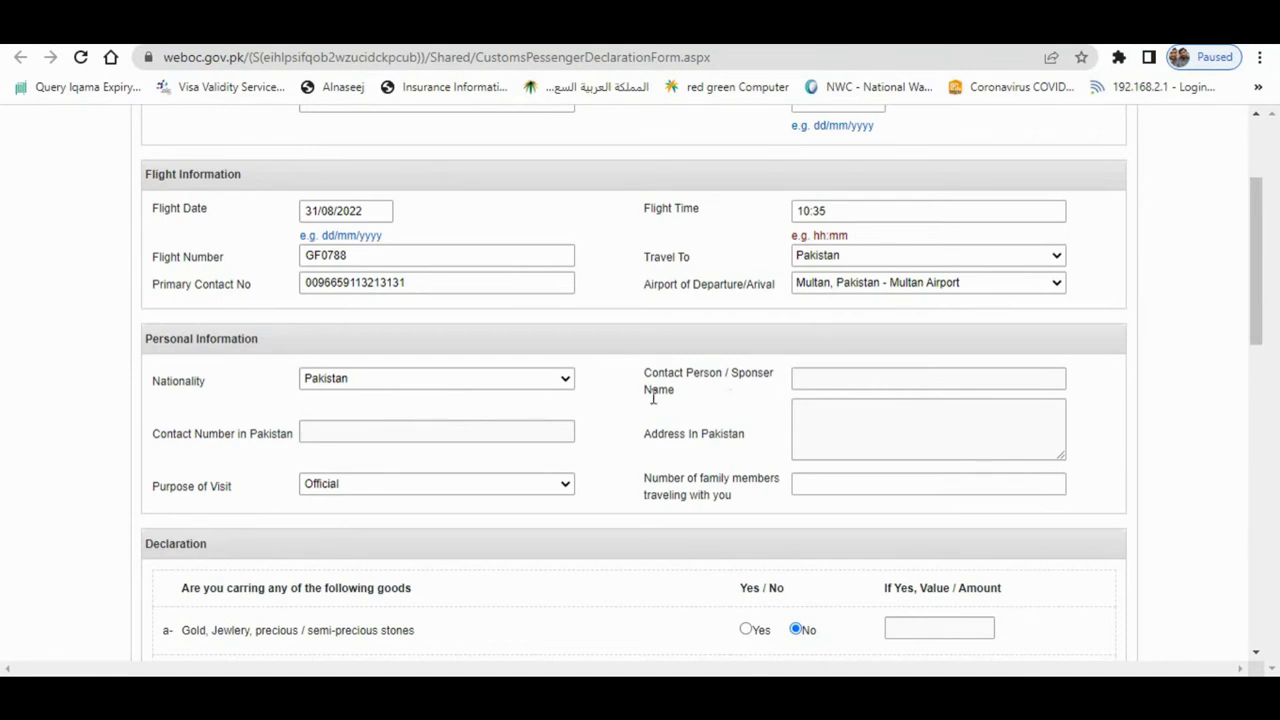
# - Choose Others as purpose of visit and enter 0 family members travelling
pyautogui.scroll(-1, 646, 395)
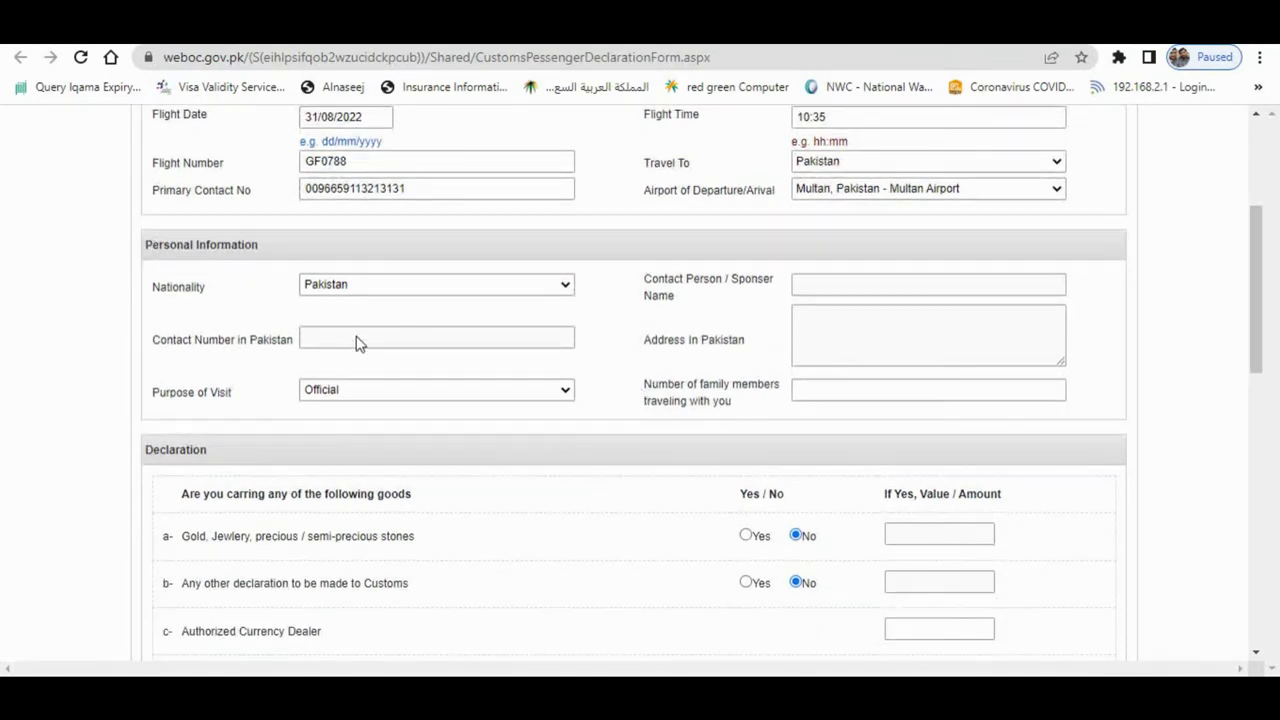
pyautogui.click(366, 393)
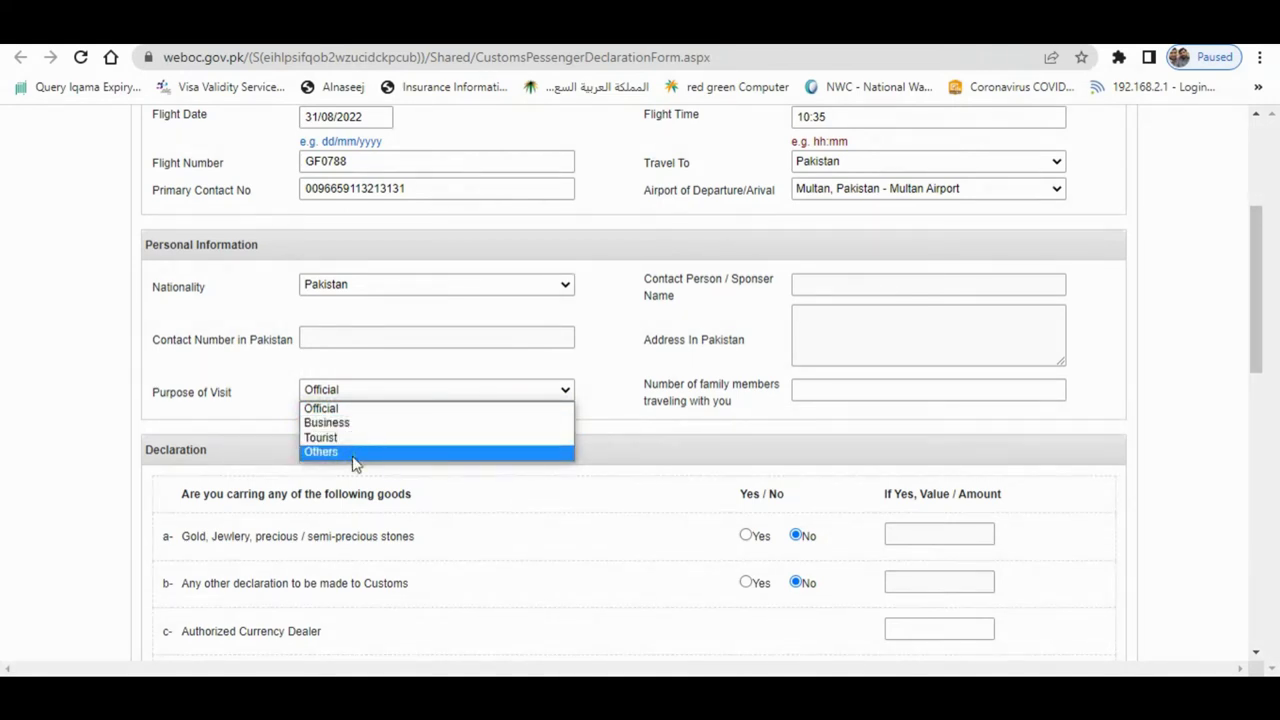
pyautogui.click(354, 453)
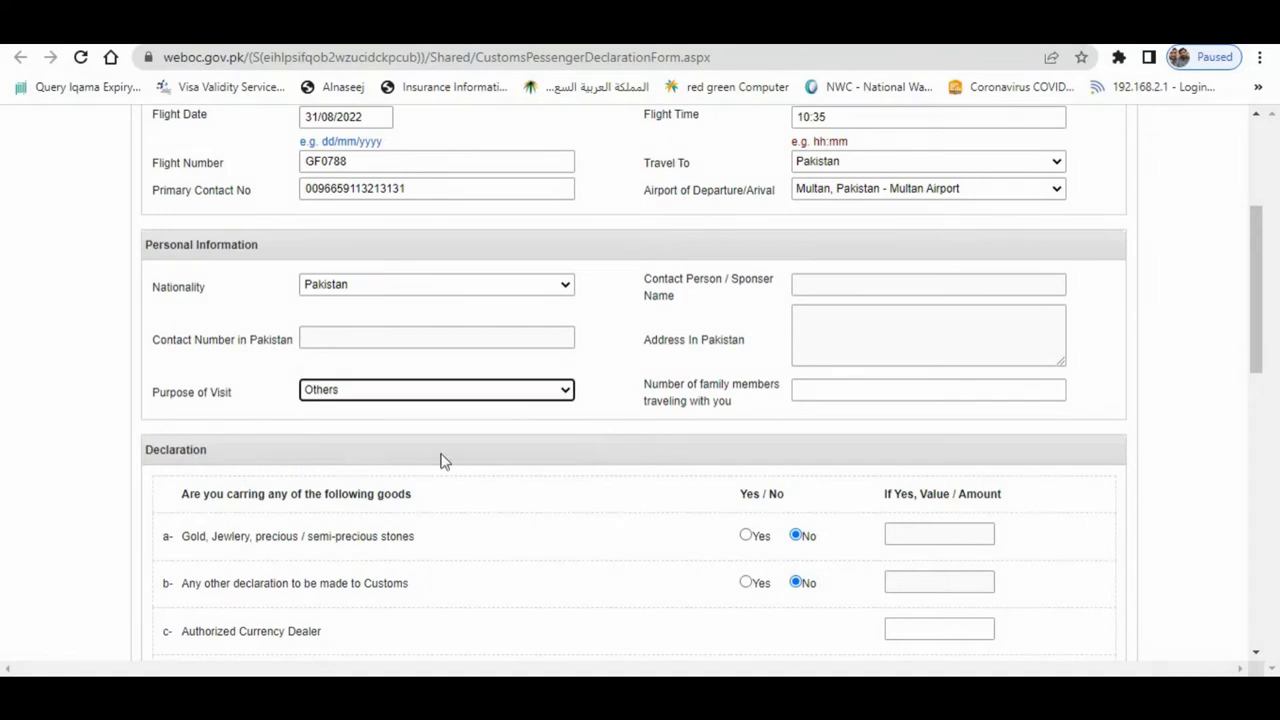
pyautogui.click(806, 393)
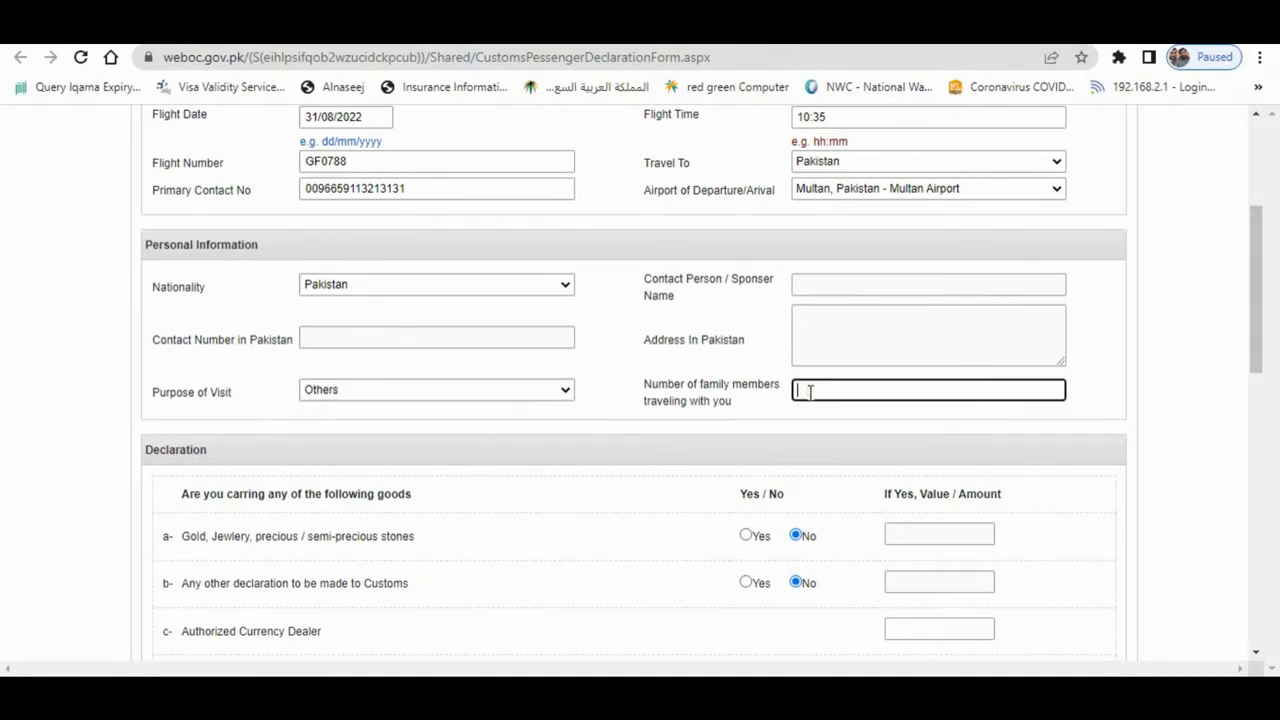
pyautogui.click(800, 385)
pyautogui.write('0')
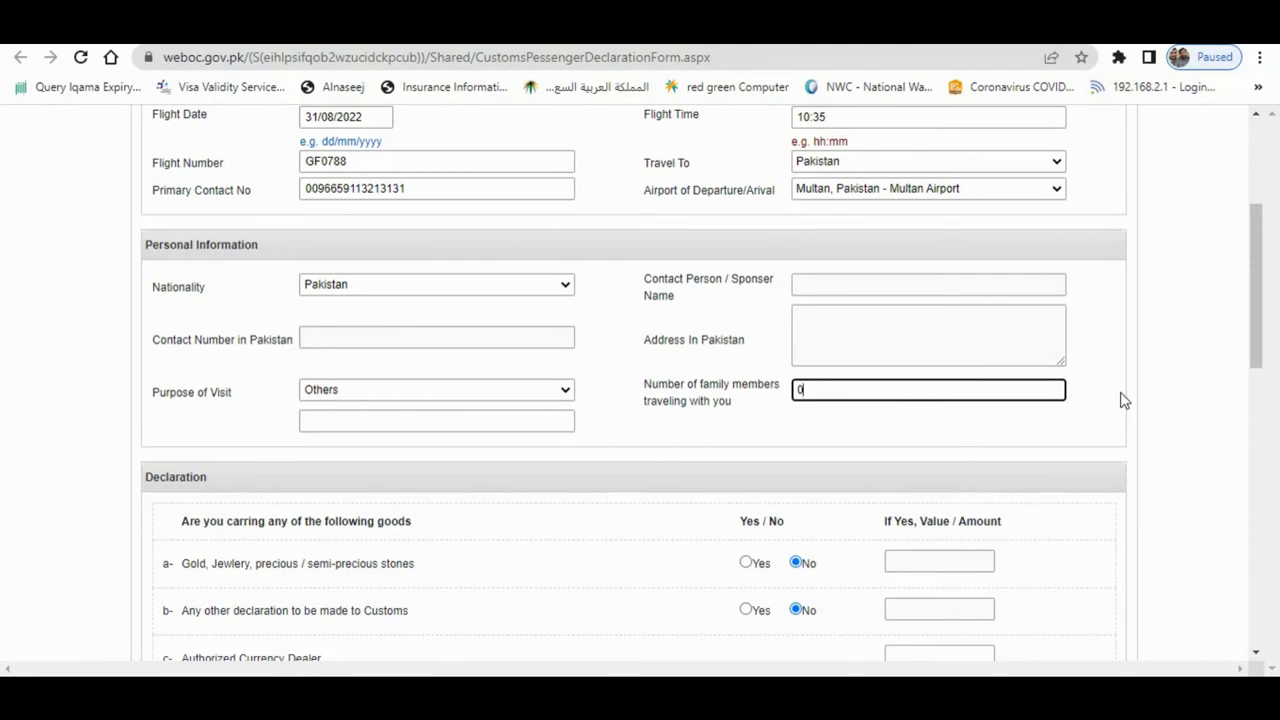
# - Type 0 in the purpose detail box, then change the purpose of visit from Others to Official
pyautogui.click(460, 421)
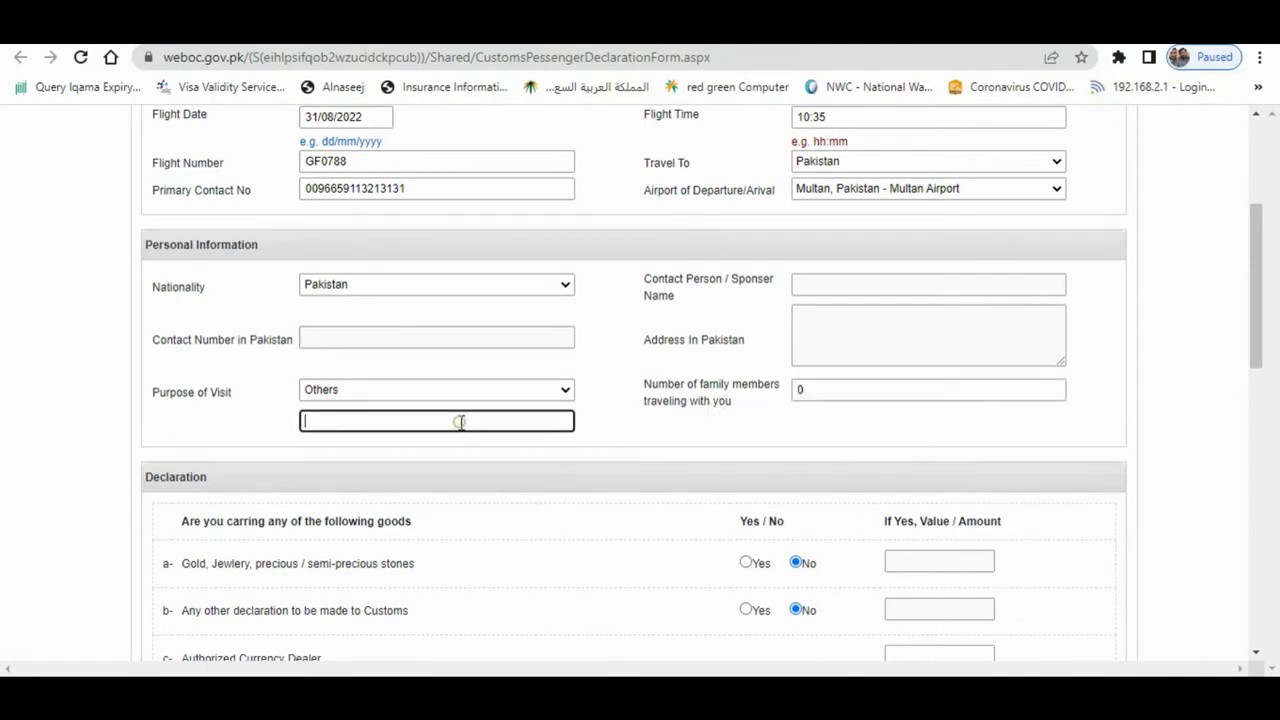
pyautogui.write('0')
pyautogui.click(638, 453)
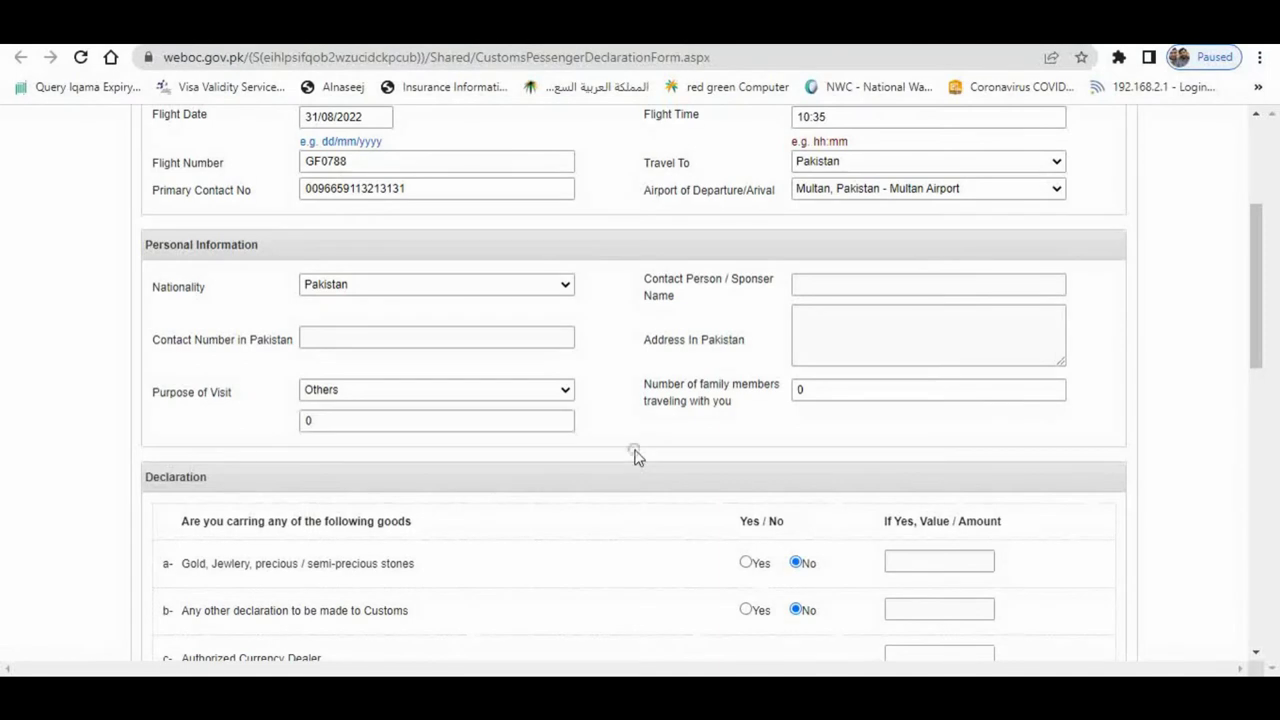
pyautogui.doubleClick(500, 421)
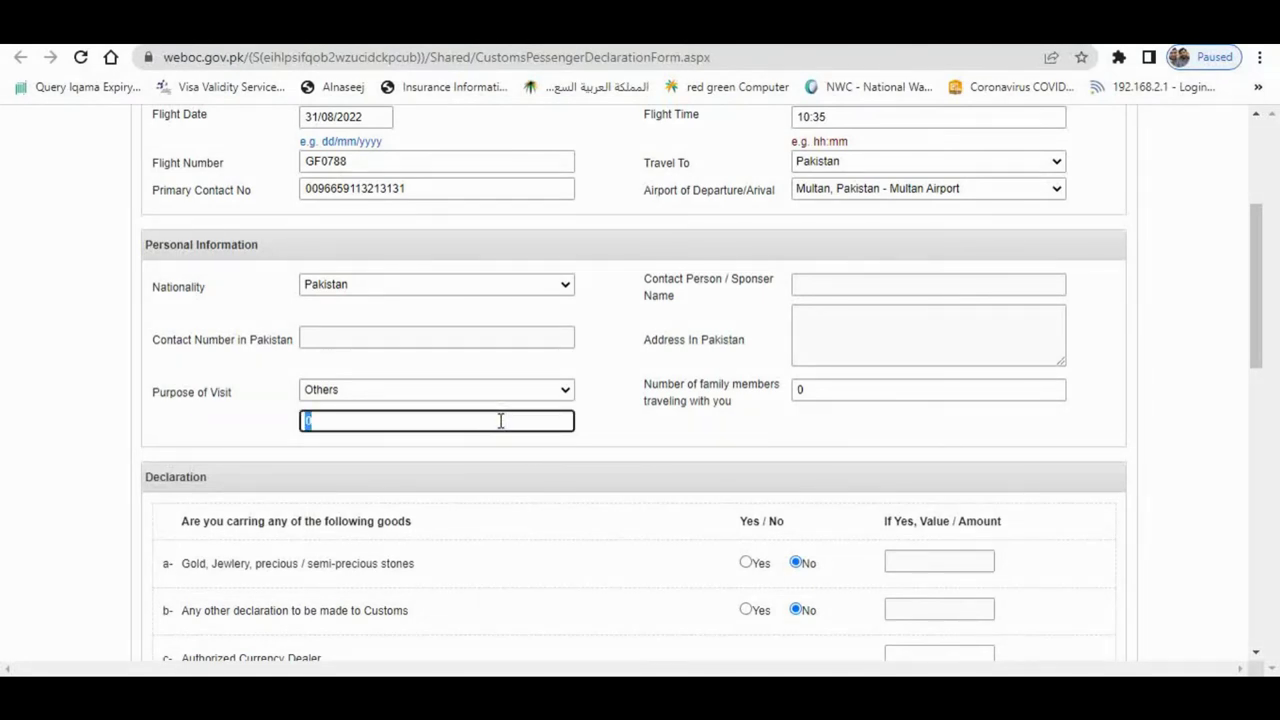
pyautogui.click(444, 389)
pyautogui.click(422, 407)
# - Answer Yes for carrying gold or jewellery and enter its value of 5000
pyautogui.scroll(-2, 640, 430)
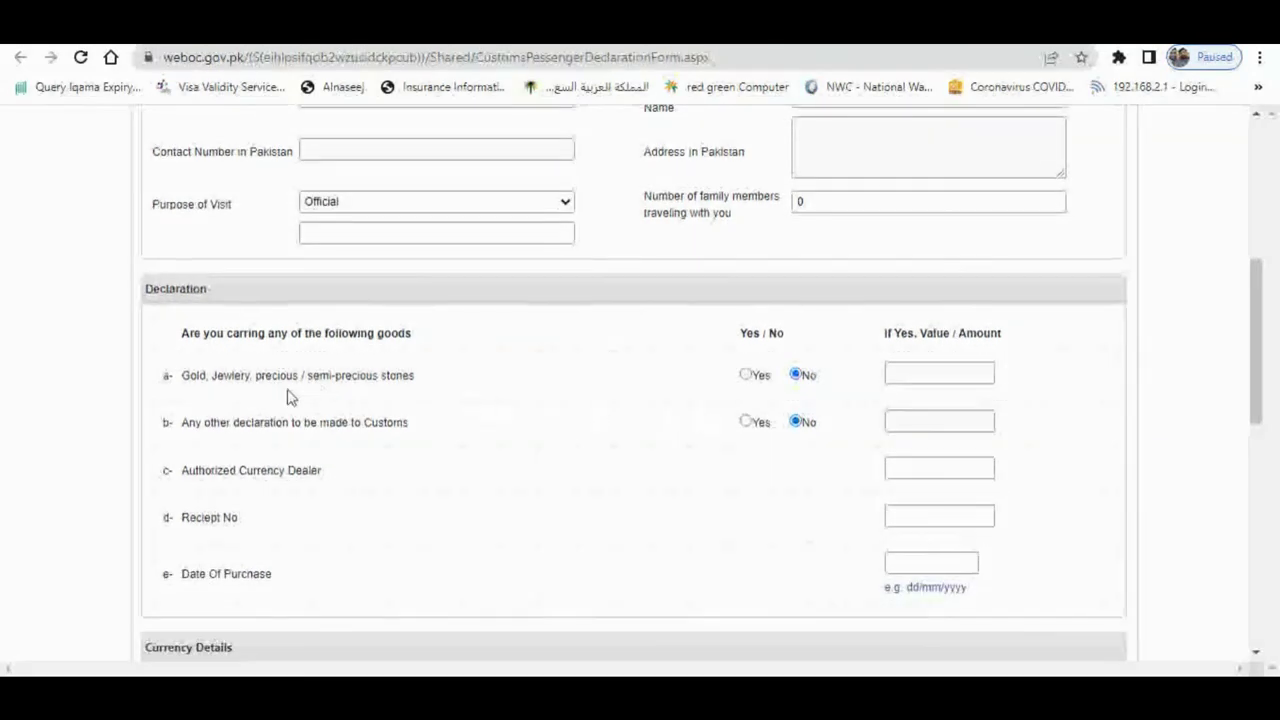
pyautogui.moveTo(185, 375); pyautogui.dragTo(403, 380)
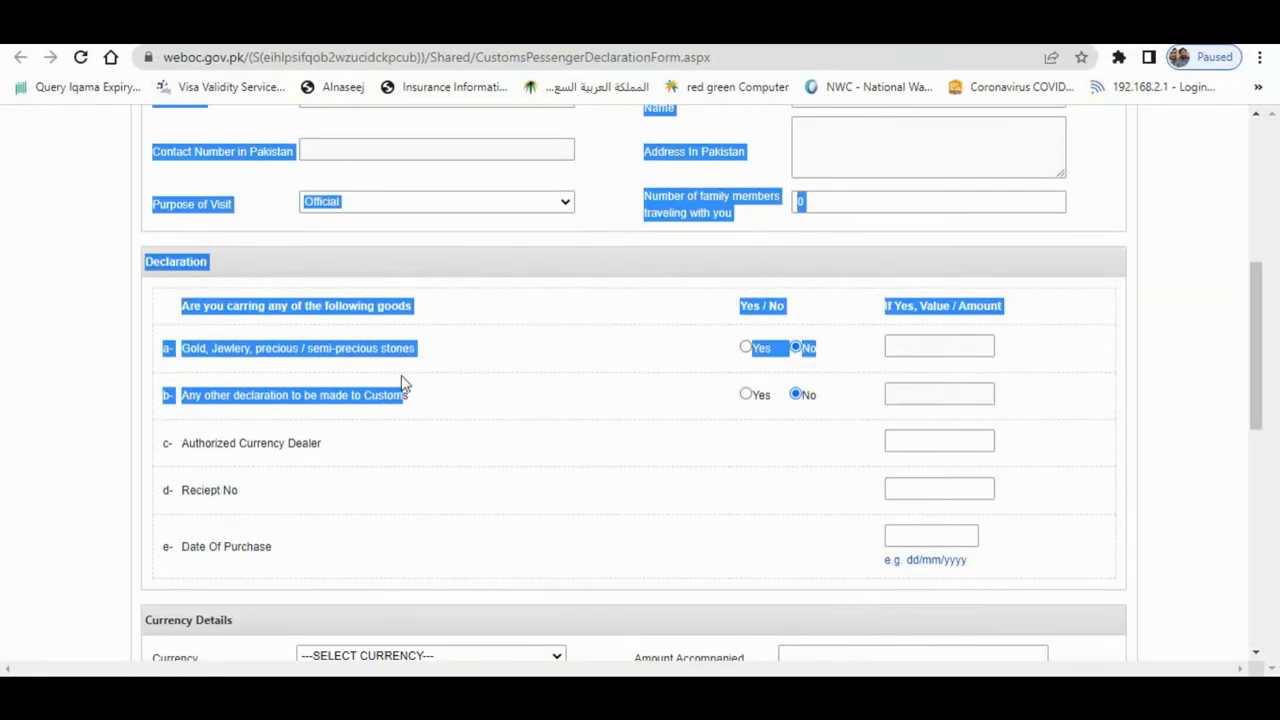
pyautogui.click(451, 337)
pyautogui.moveTo(191, 345); pyautogui.dragTo(412, 346)
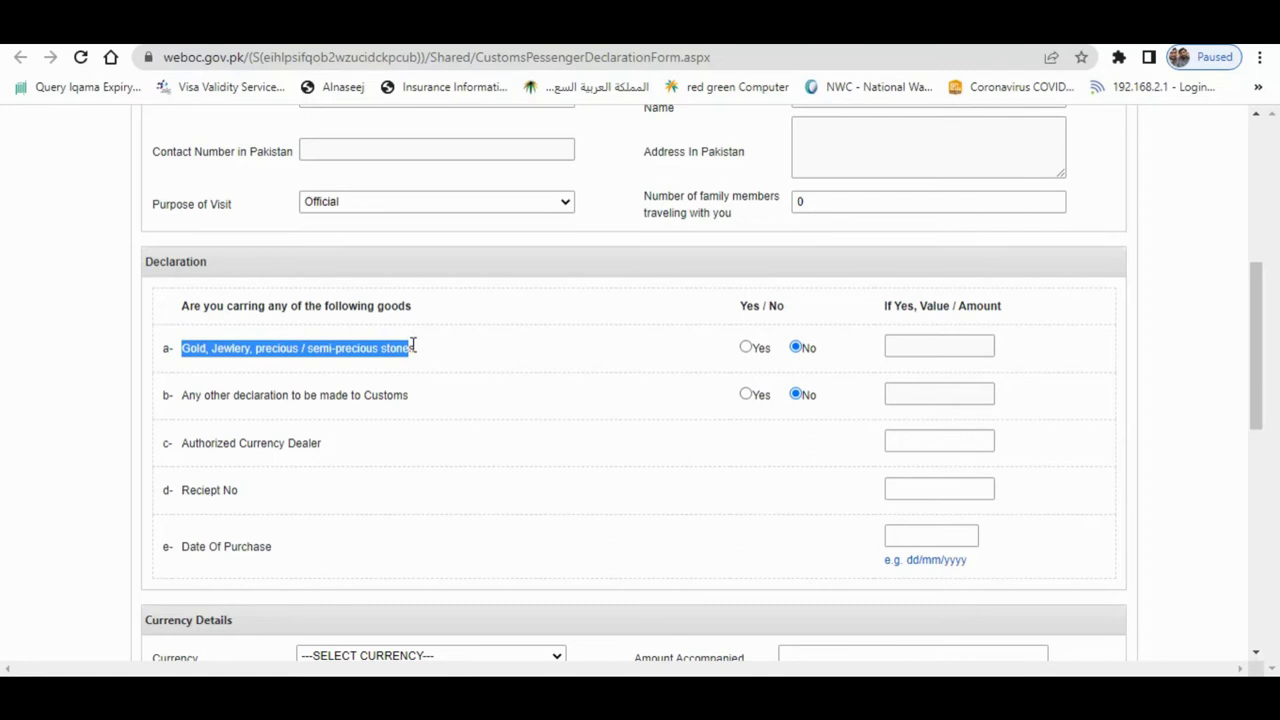
pyautogui.click(747, 347)
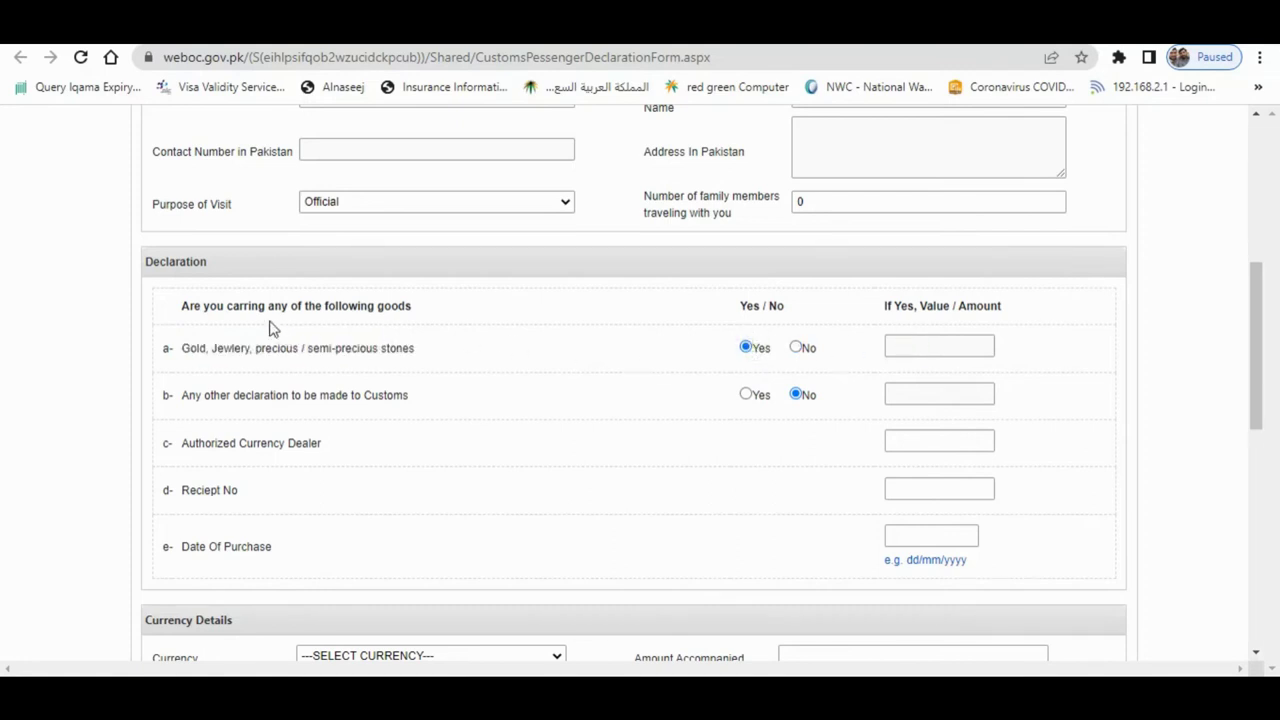
pyautogui.click(924, 347)
pyautogui.click(1005, 383)
# - Fill in the Authorized Currency Dealer and receipt number, with purchase date 31/08/2022
pyautogui.click(892, 441)
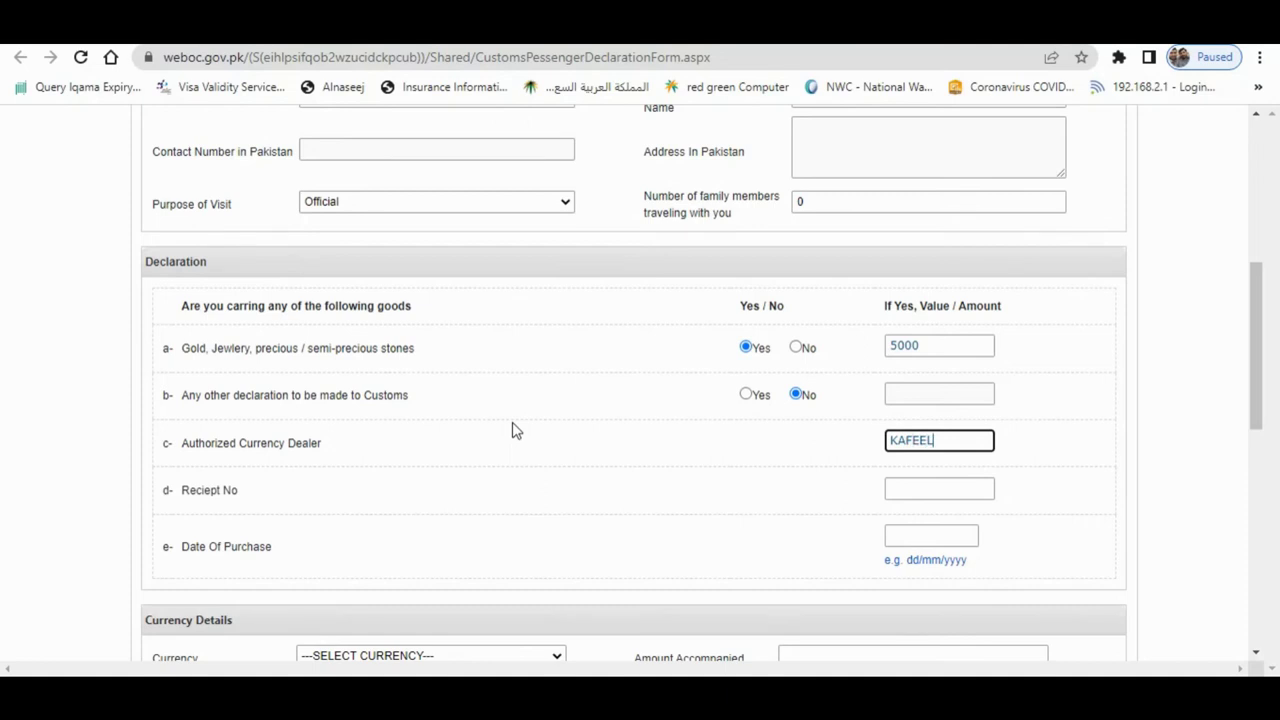
pyautogui.click(914, 490)
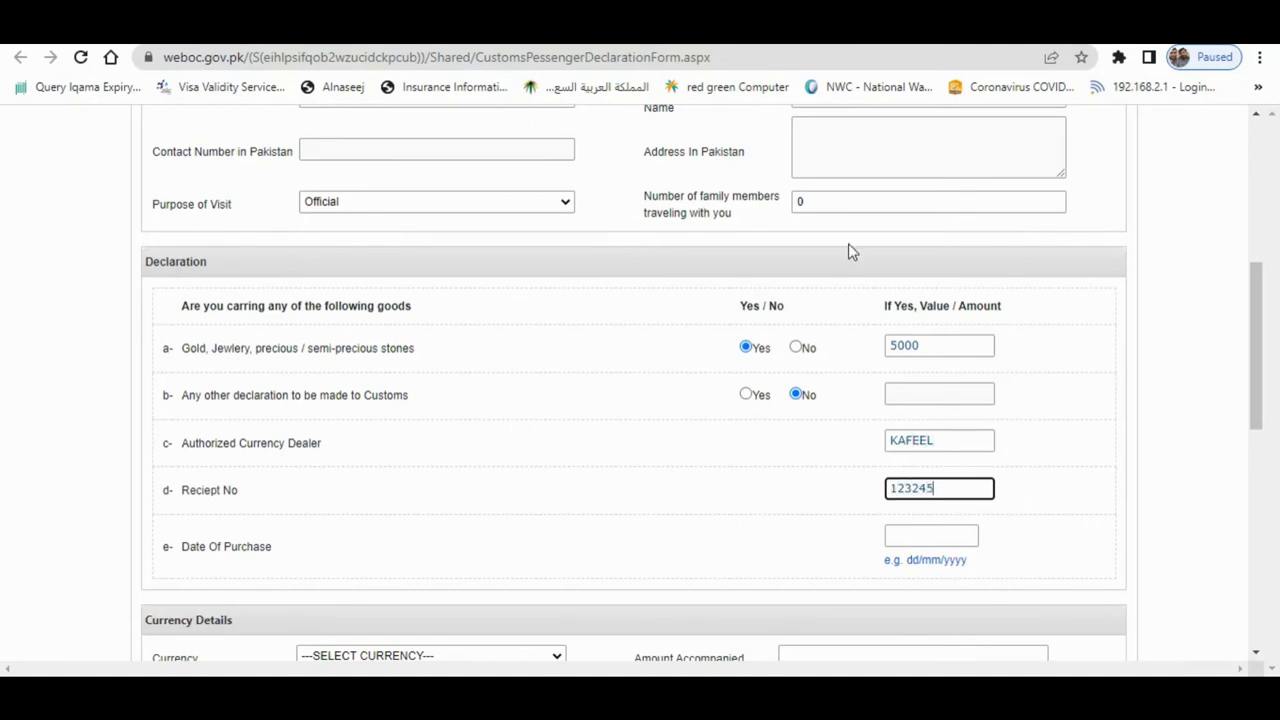
pyautogui.moveTo(942, 481); pyautogui.dragTo(840, 500)
pyautogui.click(836, 500)
pyautogui.scroll(-1, 720, 523)
pyautogui.click(929, 441)
pyautogui.moveTo(947, 441); pyautogui.dragTo(700, 454)
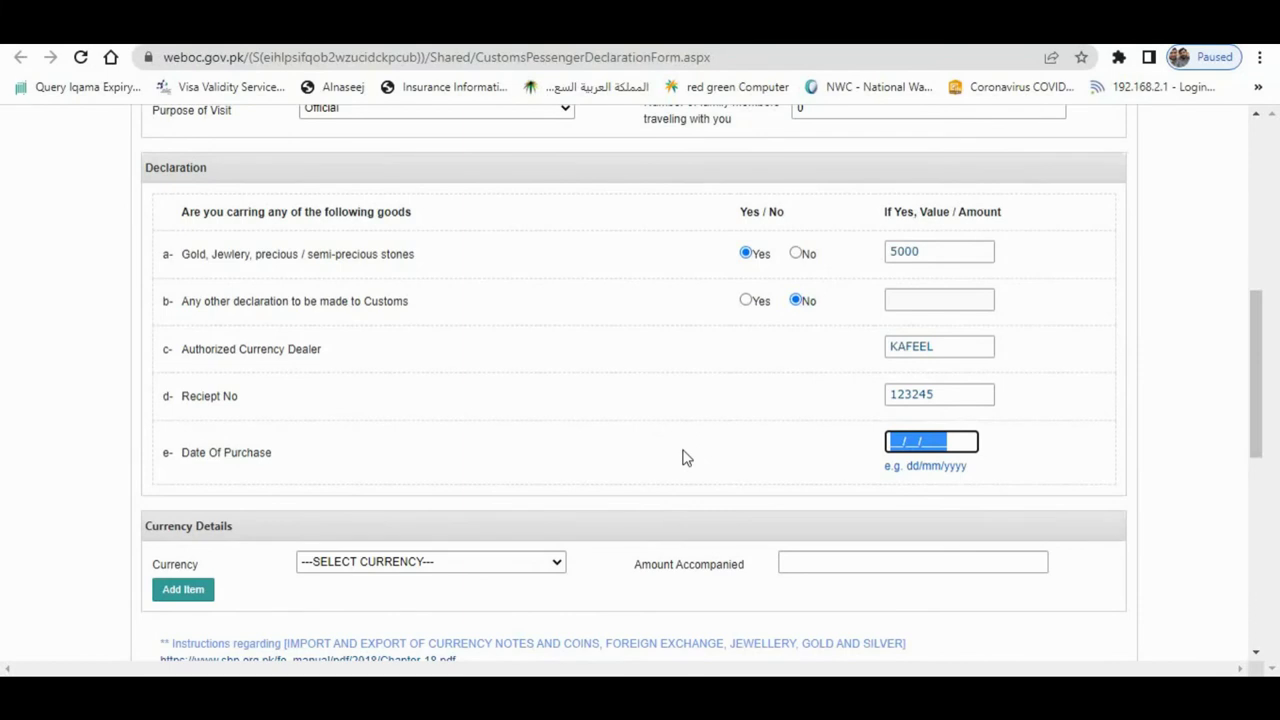
pyautogui.write('31/08/2')
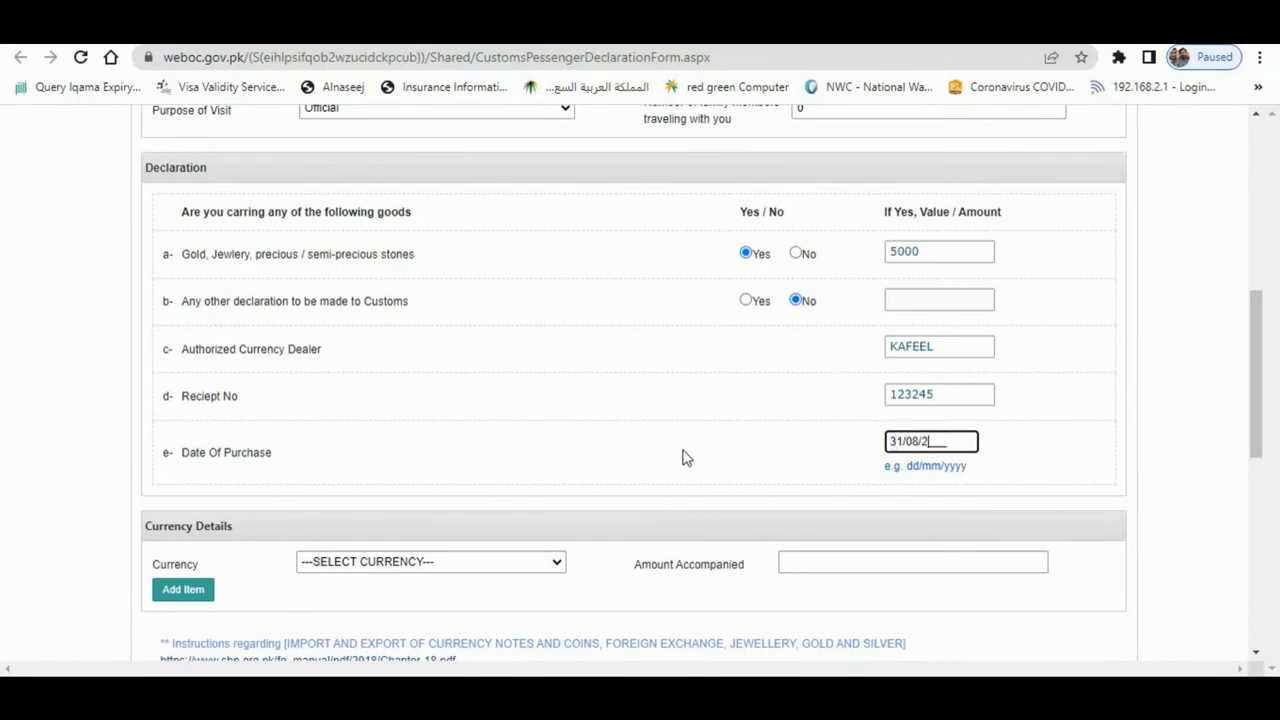
pyautogui.click(683, 450)
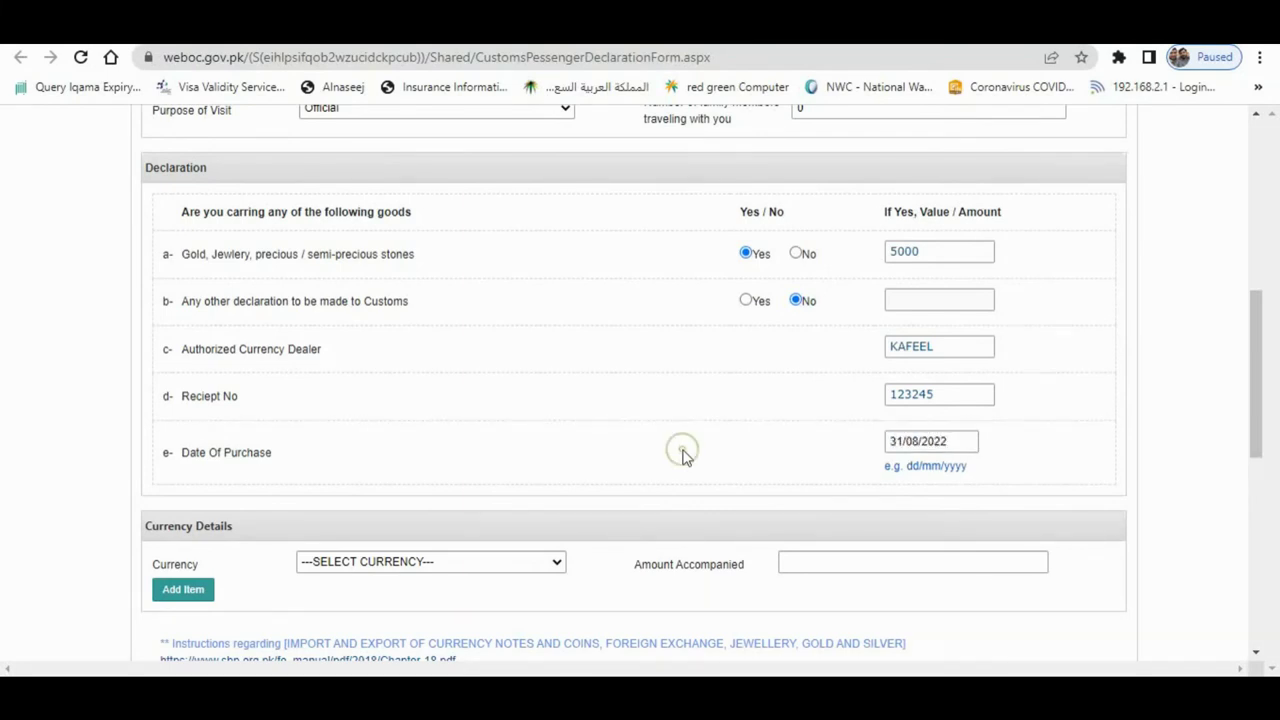
# - Declare Saudi Arabia-SR currency with an accompanied amount of 10000
pyautogui.scroll(-3, 660, 455)
pyautogui.click(345, 284)
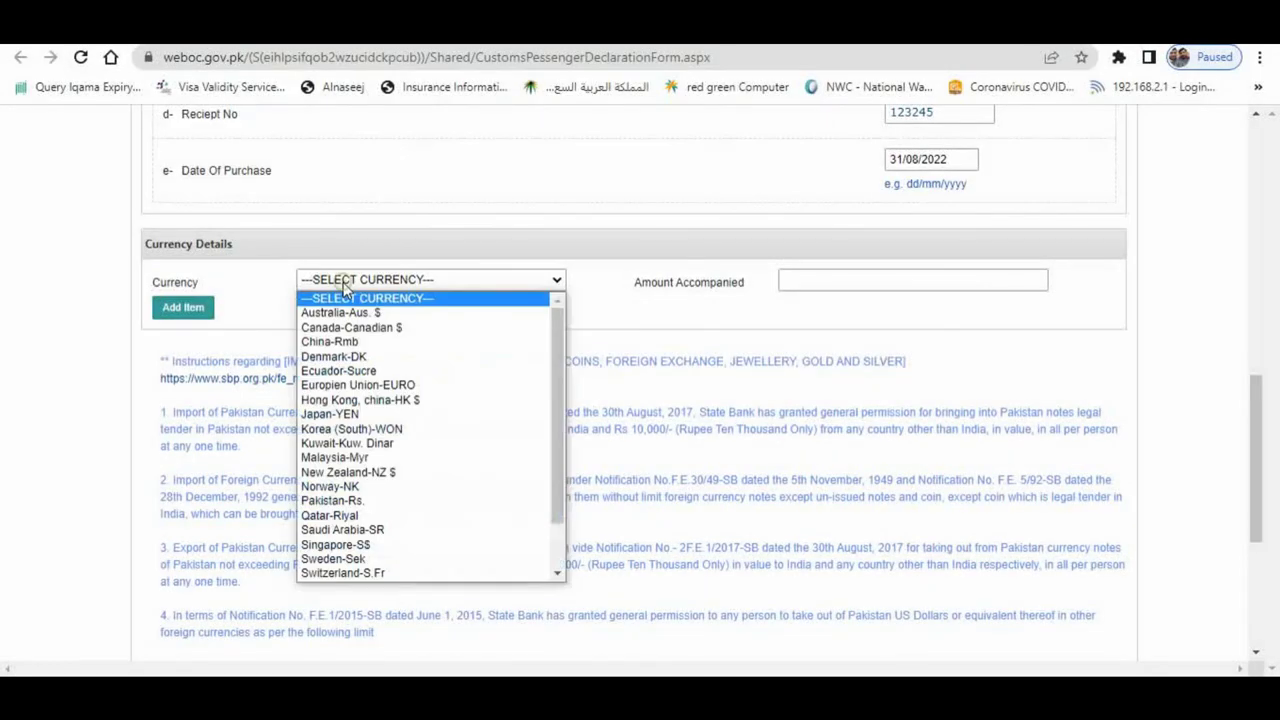
pyautogui.press('s')
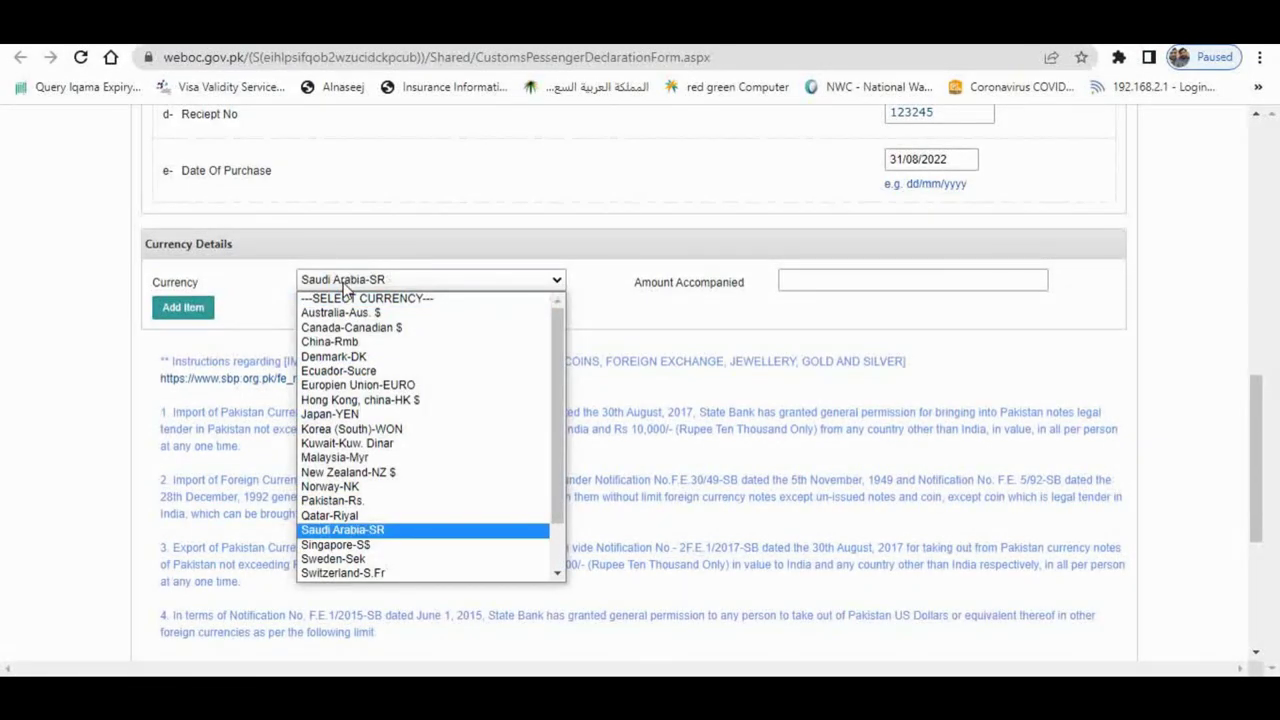
pyautogui.press('Return')
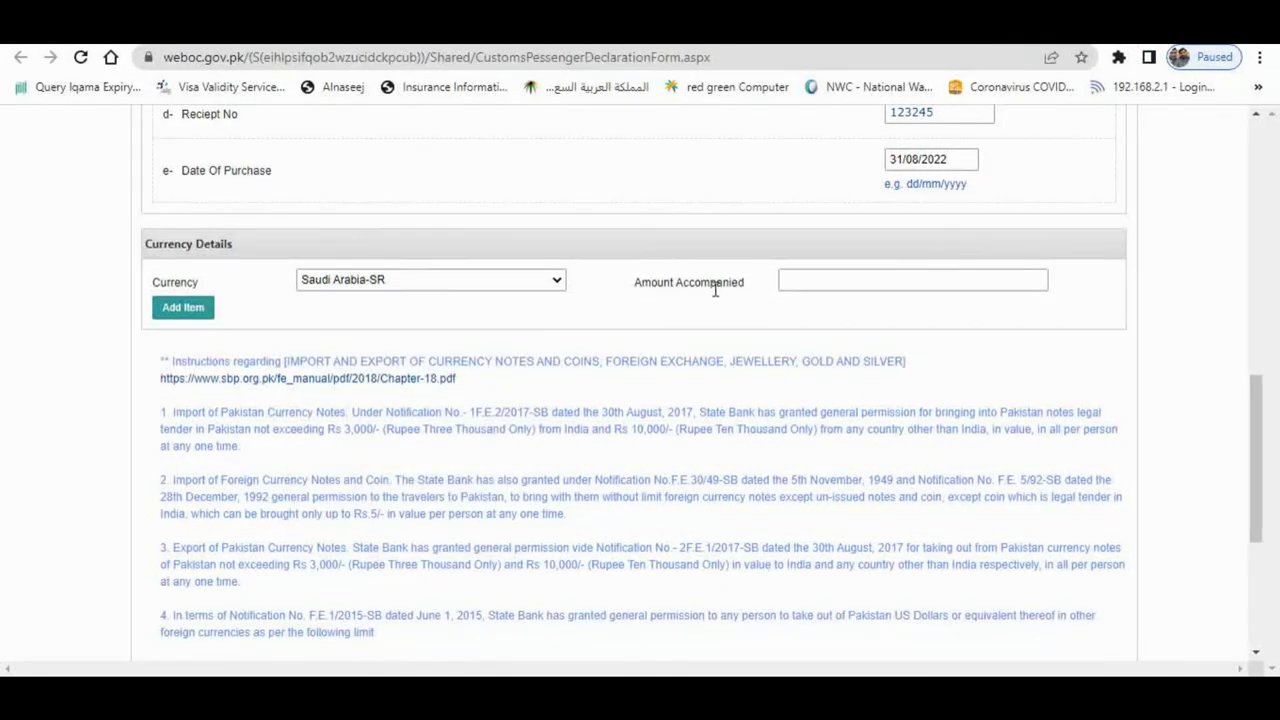
pyautogui.click(810, 289)
pyautogui.click(575, 302)
pyautogui.click(837, 287)
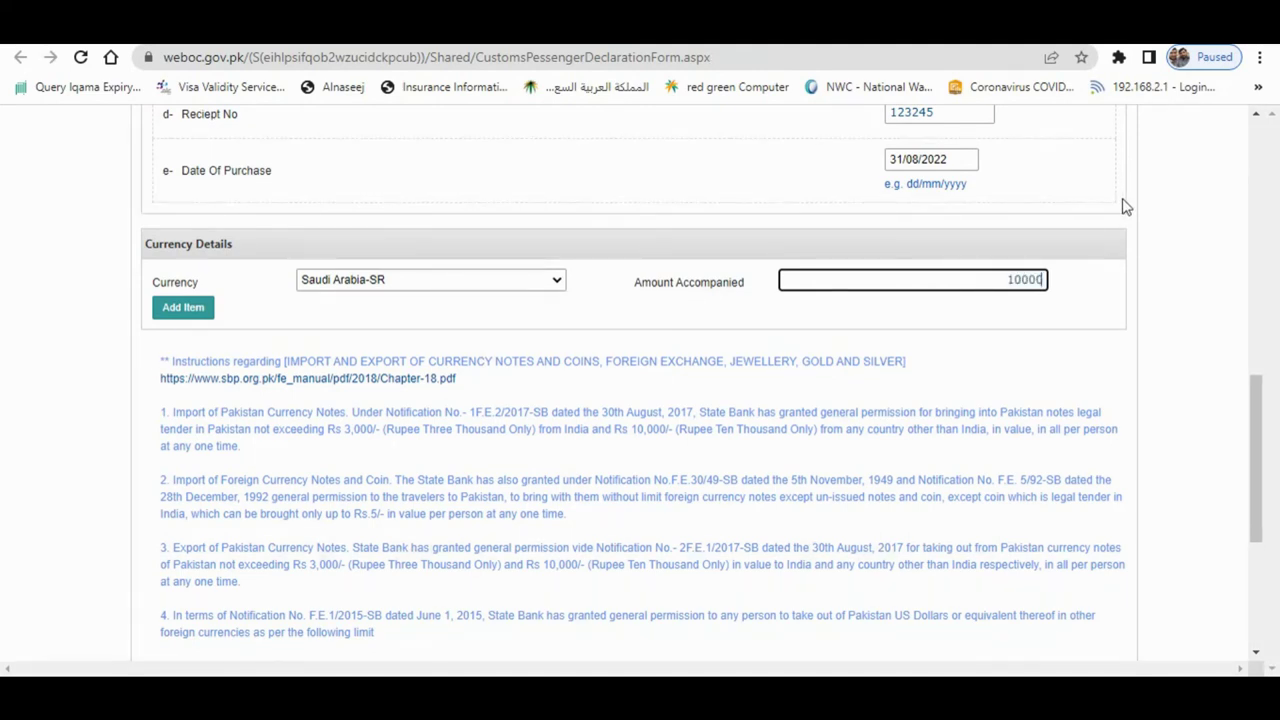
# - Review the allowance notes at the bottom, type the captcha number, and submit the declaration
pyautogui.click(1160, 272)
pyautogui.scroll(-2, 1150, 270)
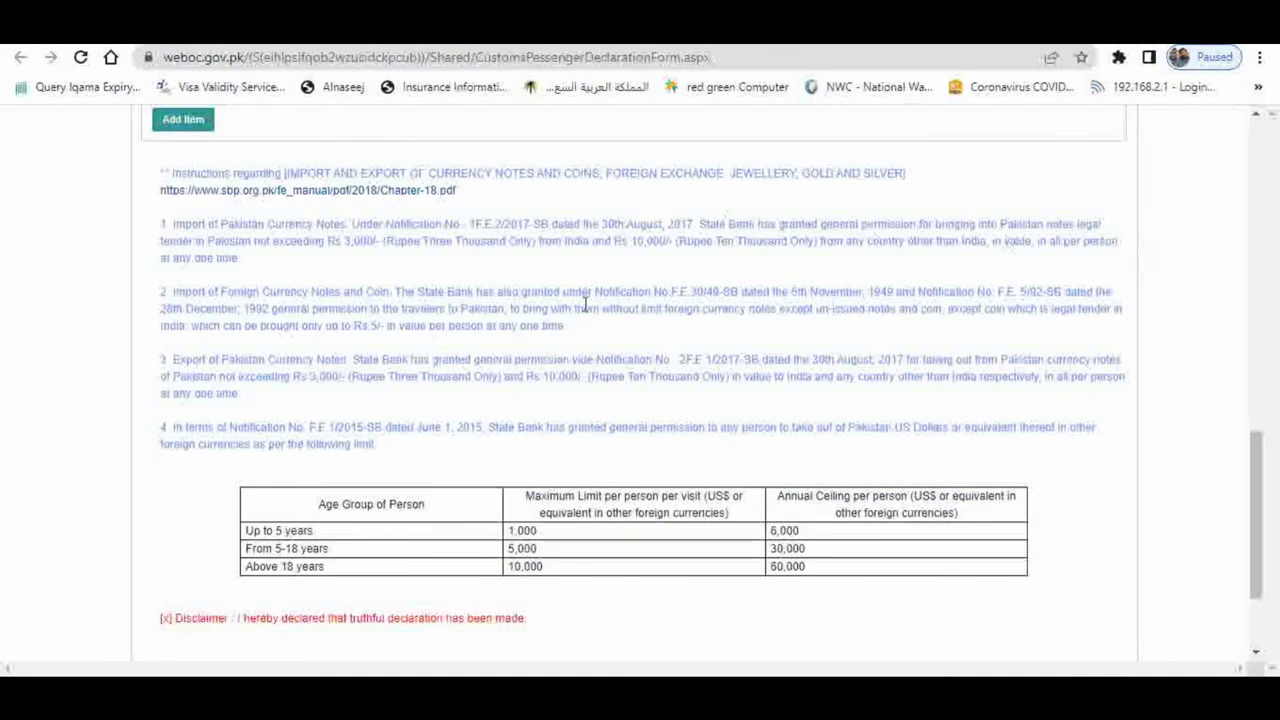
pyautogui.scroll(-2, 586, 305)
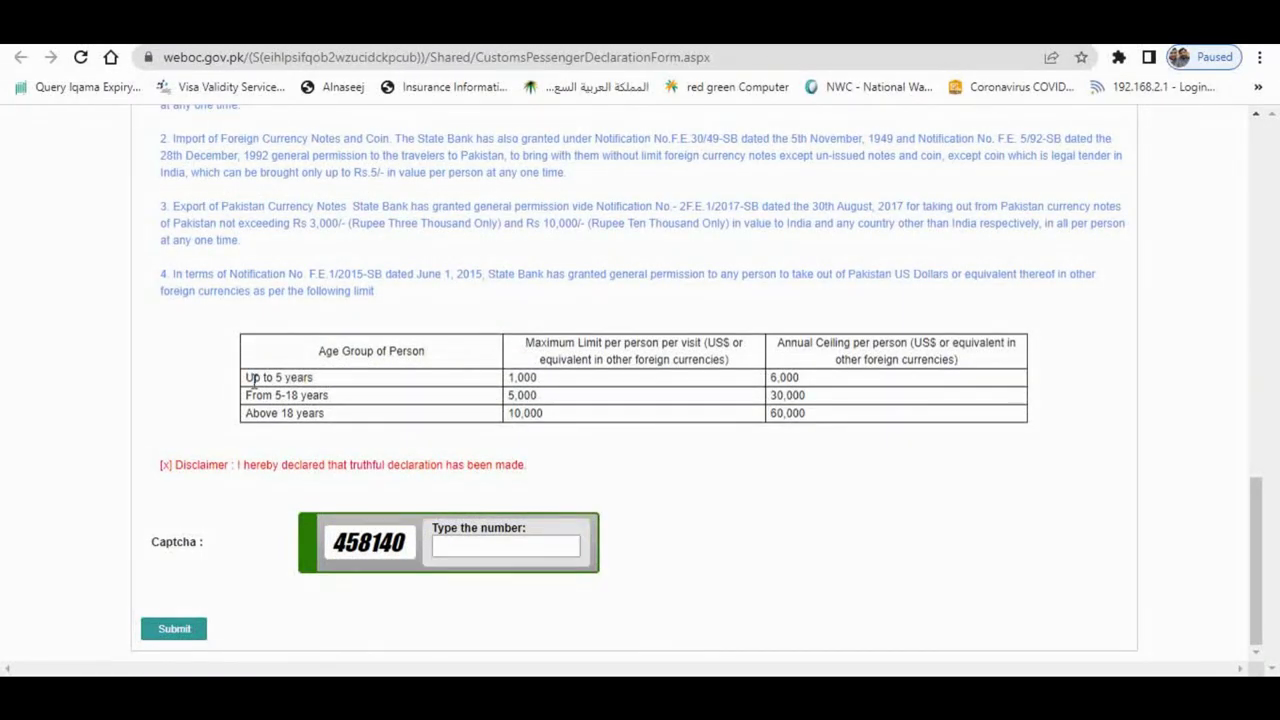
pyautogui.moveTo(247, 383); pyautogui.dragTo(316, 380)
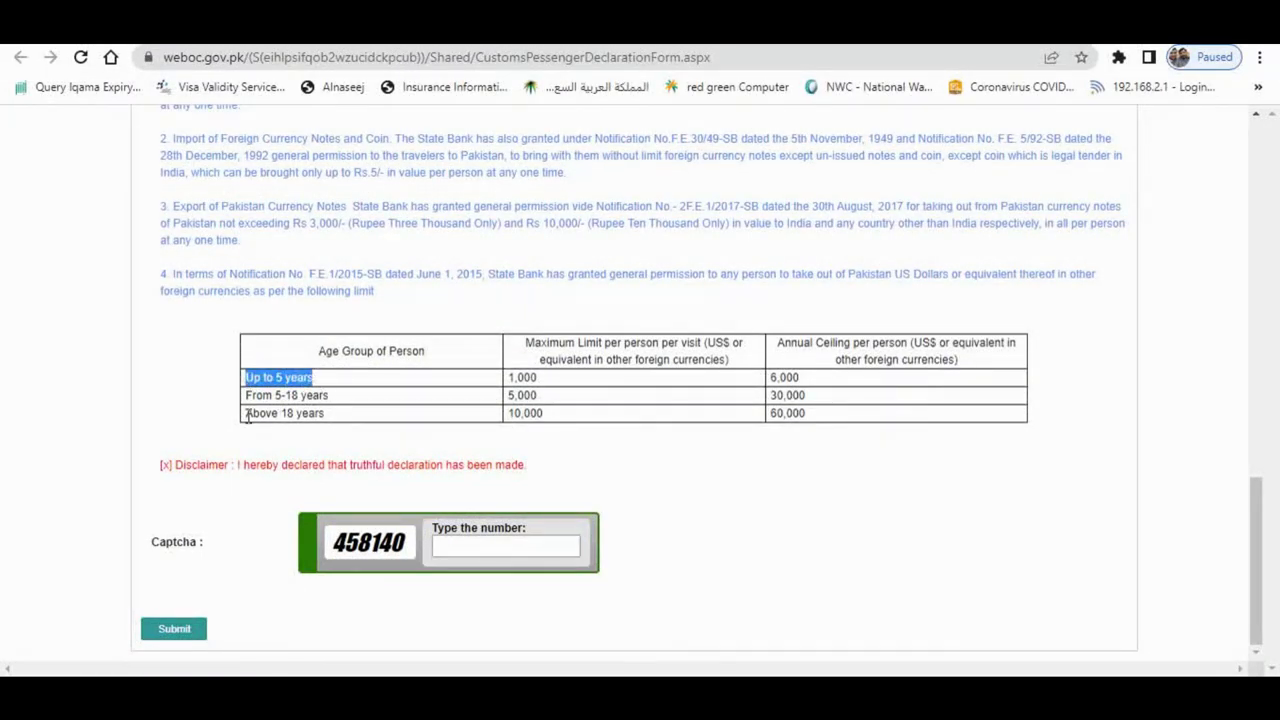
pyautogui.click(801, 413)
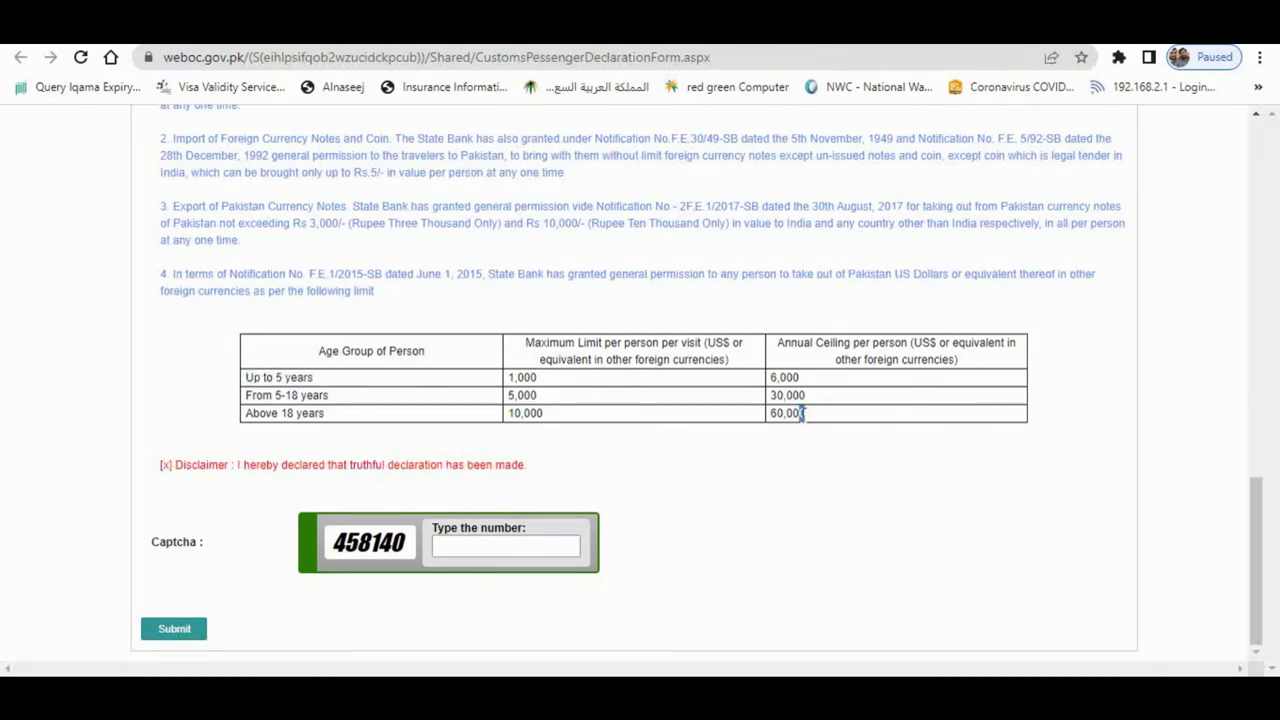
pyautogui.moveTo(801, 413); pyautogui.dragTo(770, 414)
pyautogui.click(812, 420)
pyautogui.click(520, 548)
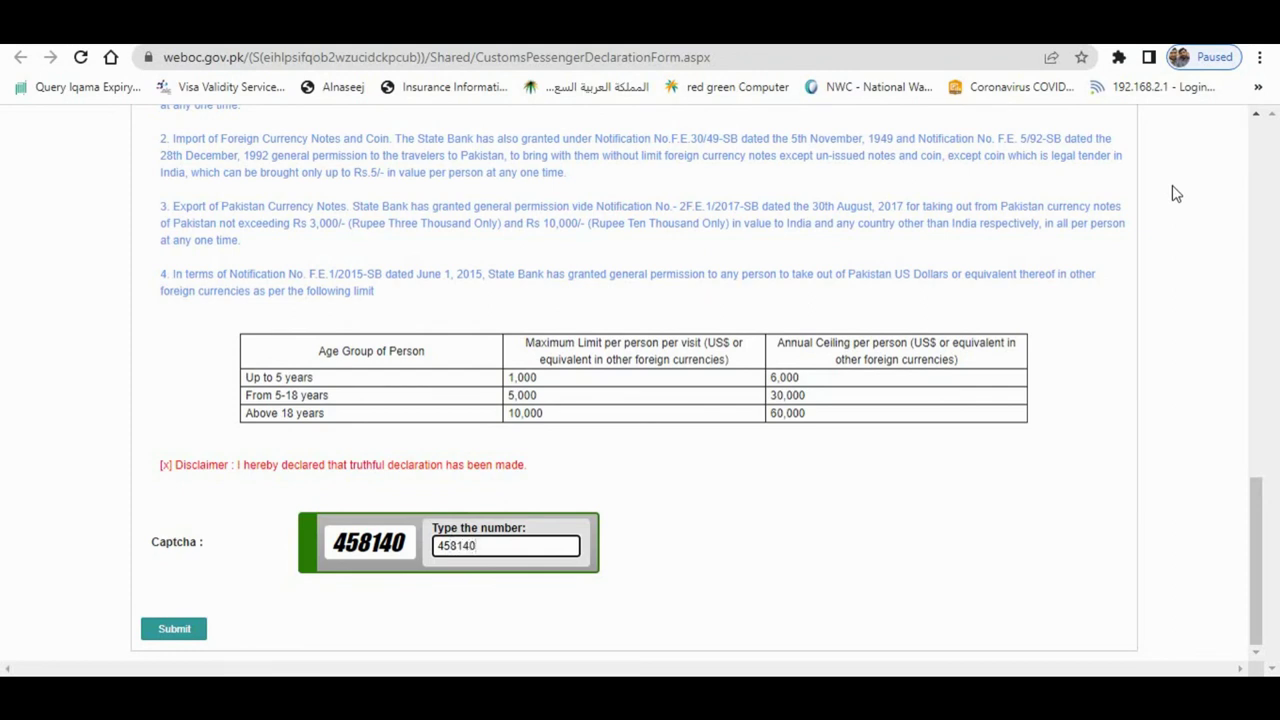
pyautogui.click(205, 631)
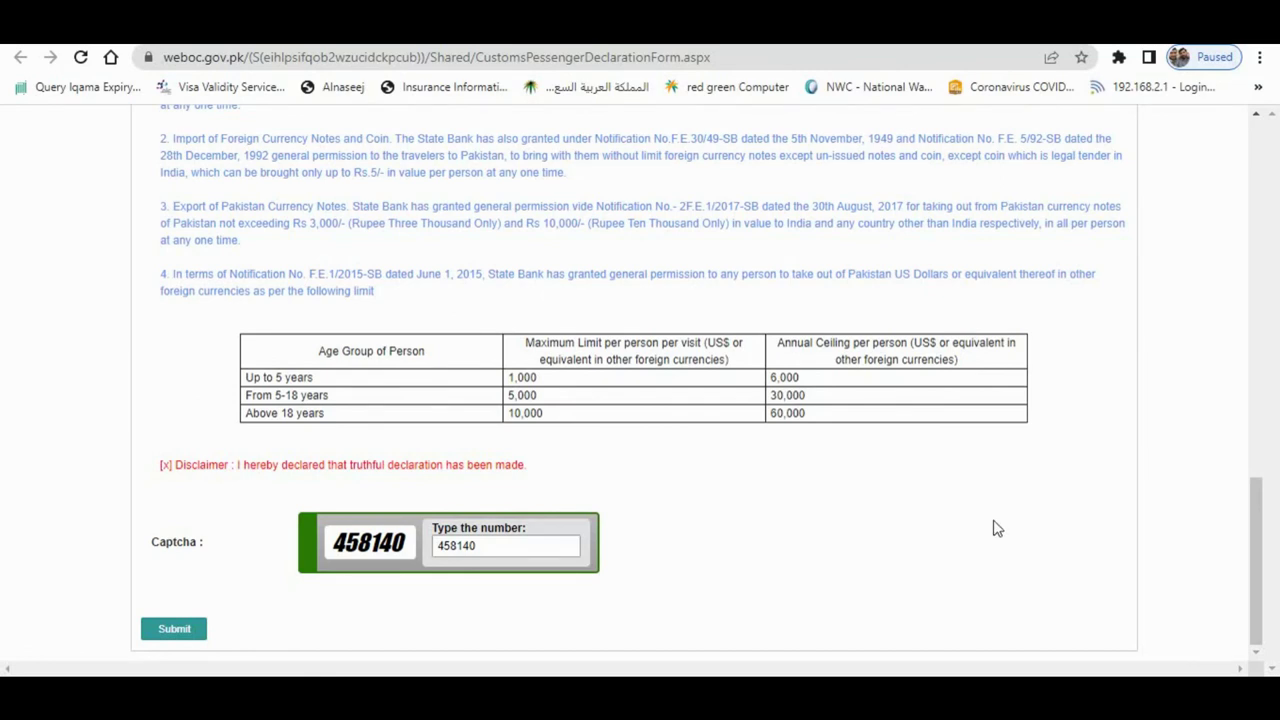
pyautogui.scroll(20, 994, 521)
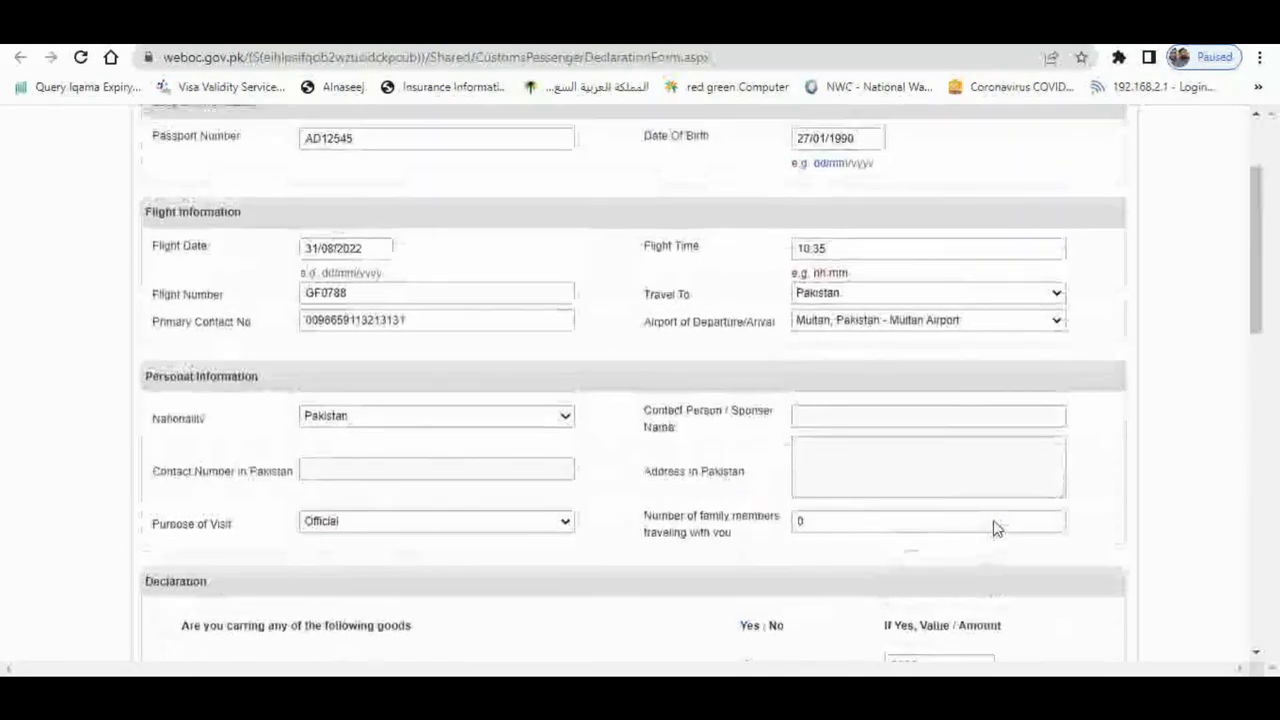
pyautogui.scroll(-2, 993, 528)
pyautogui.click(808, 376)
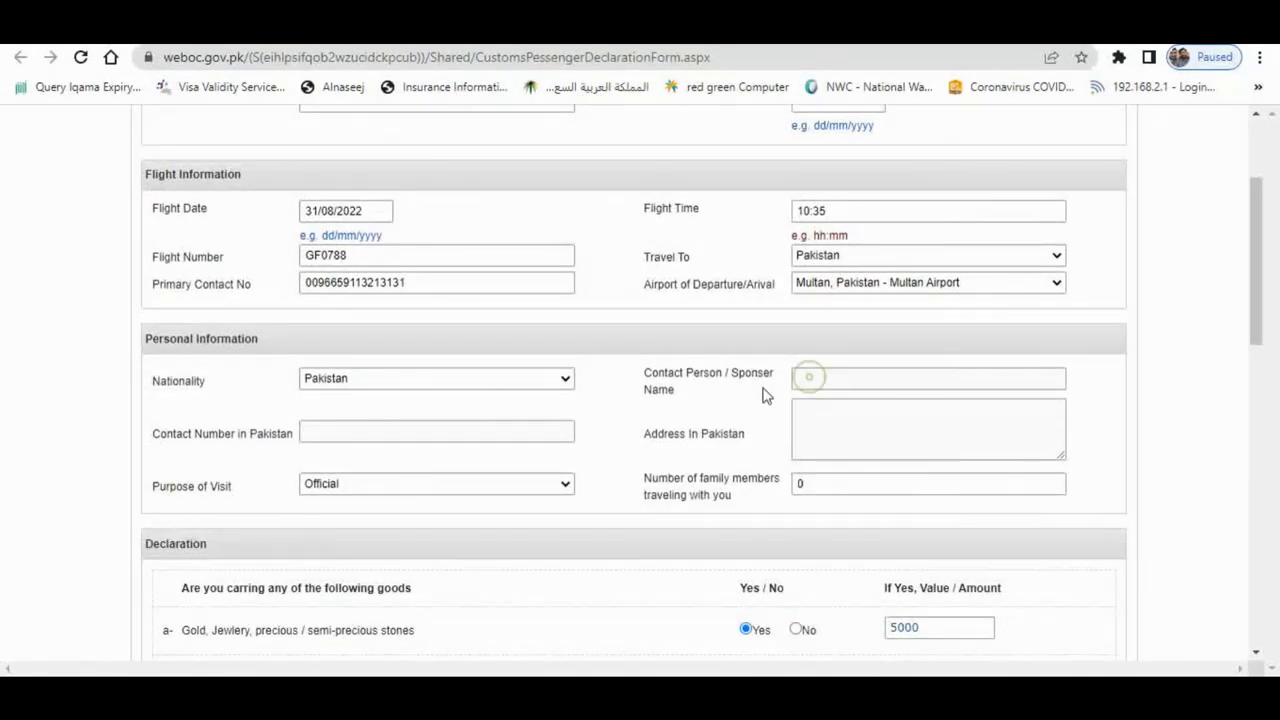
pyautogui.click(848, 481)
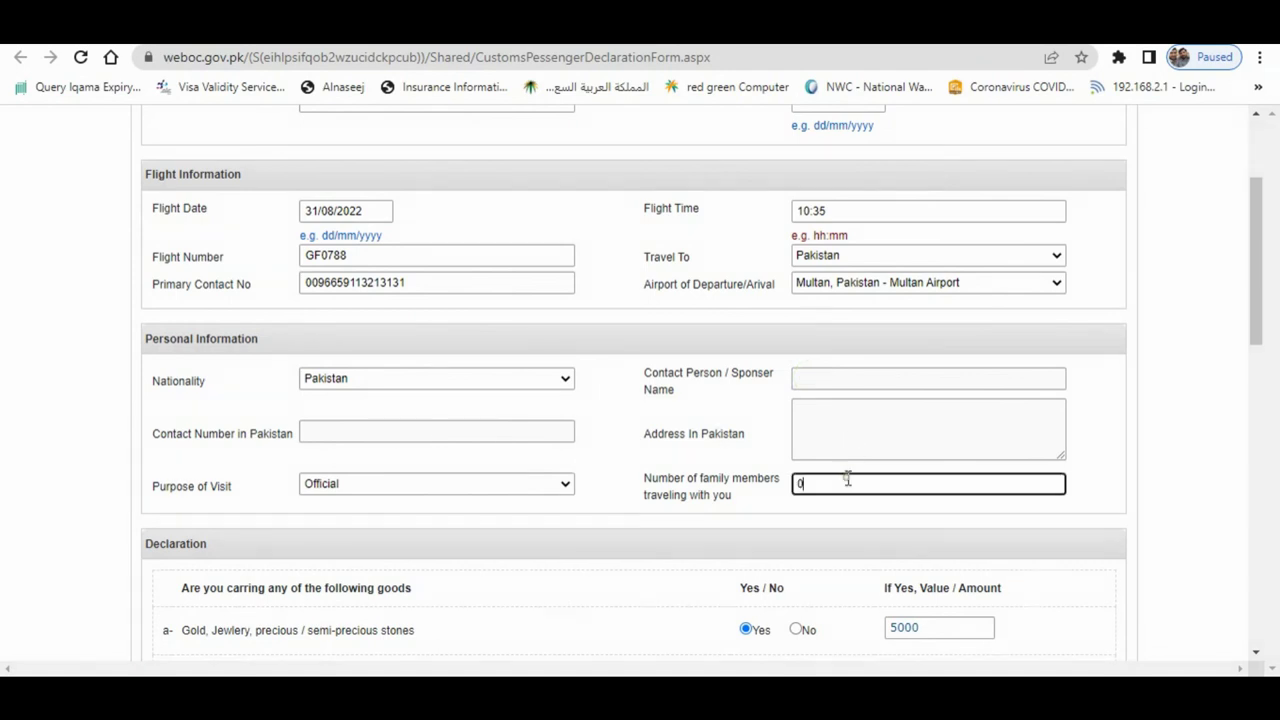
pyautogui.click(737, 425)
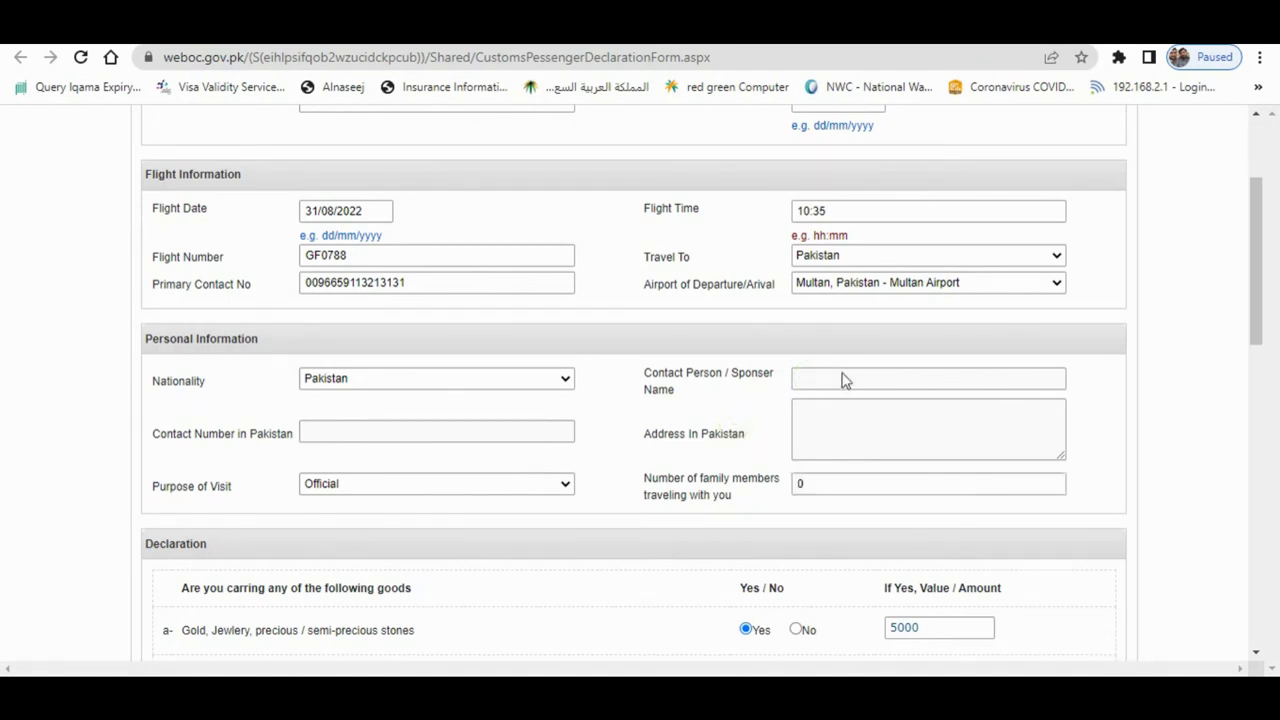
pyautogui.scroll(-3, 1077, 379)
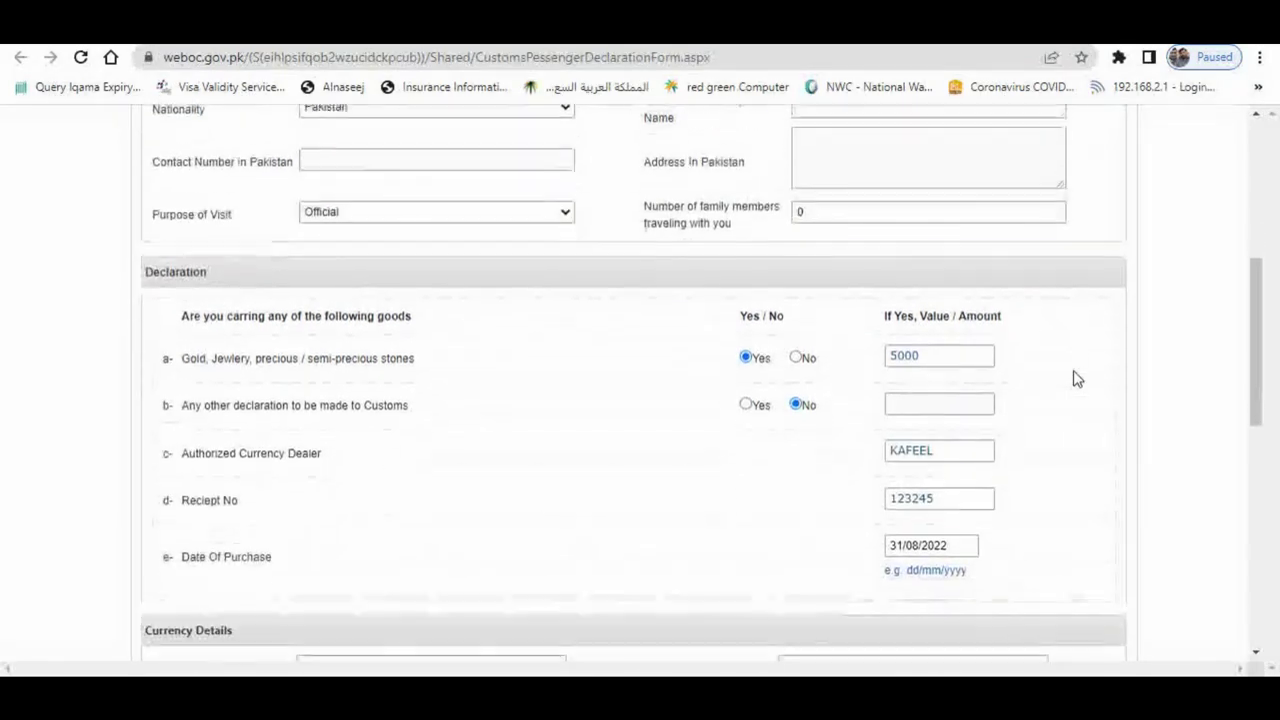
pyautogui.scroll(-10, 1077, 379)
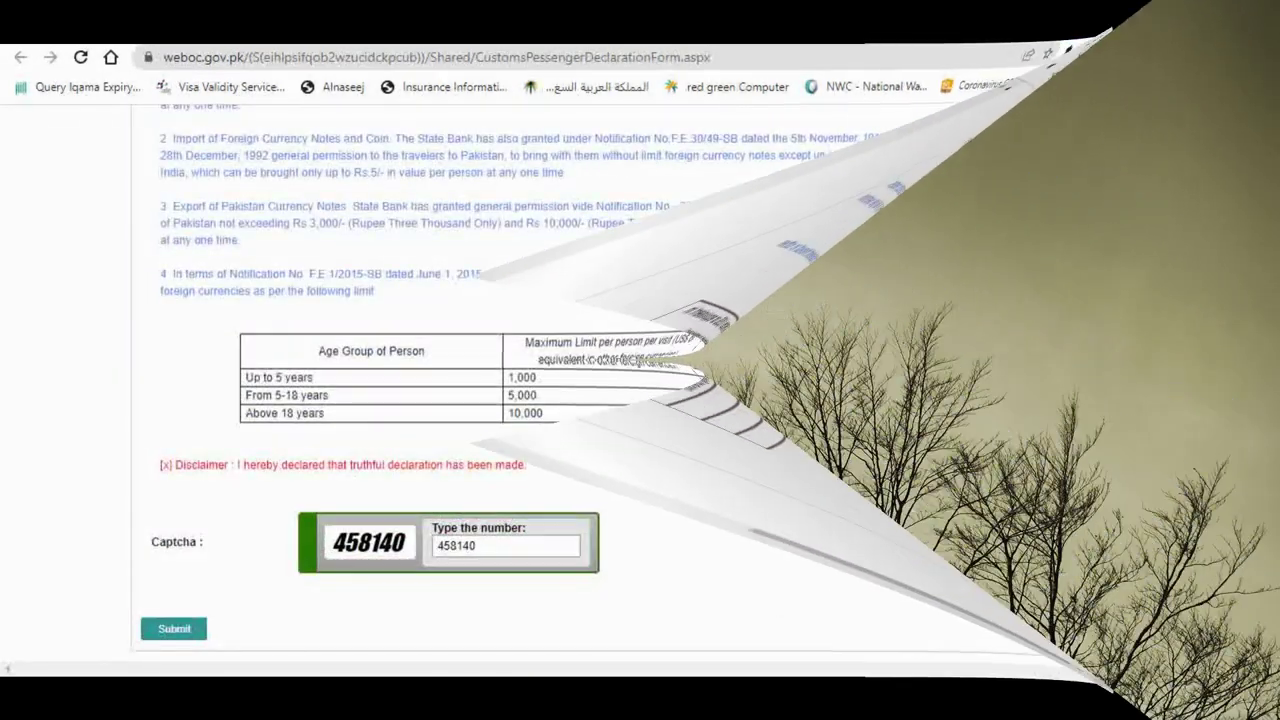